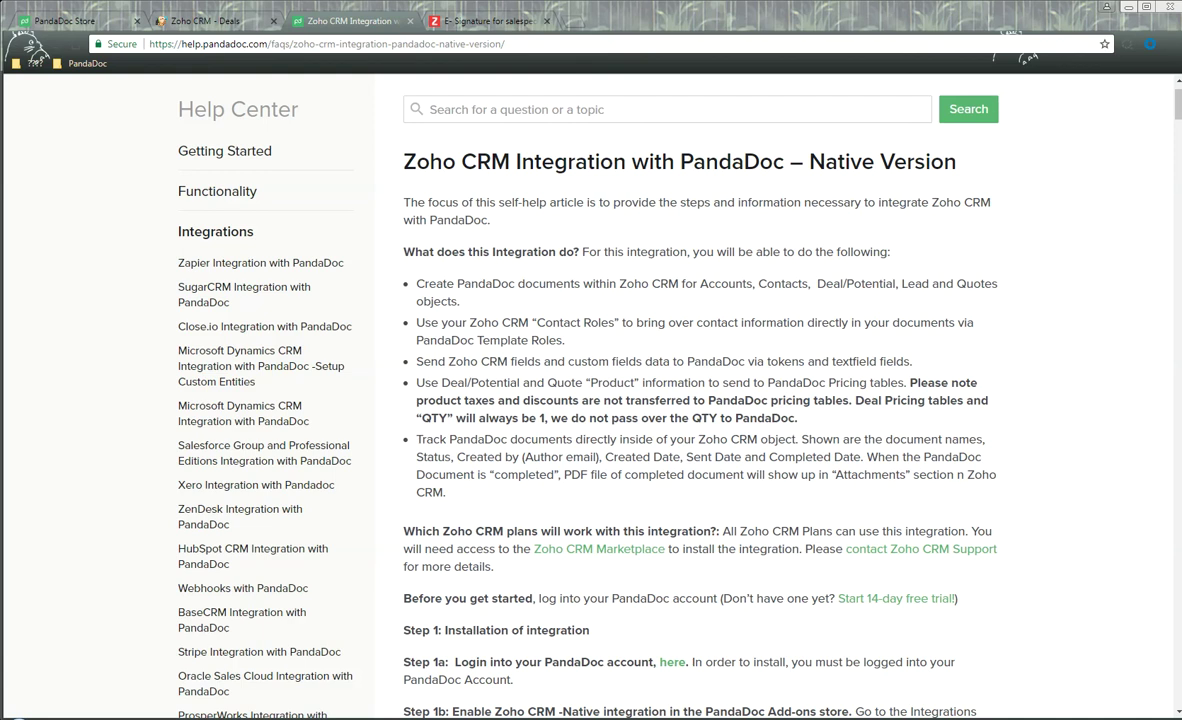
{"action": "left_click", "coordinate": [1140, 719]}
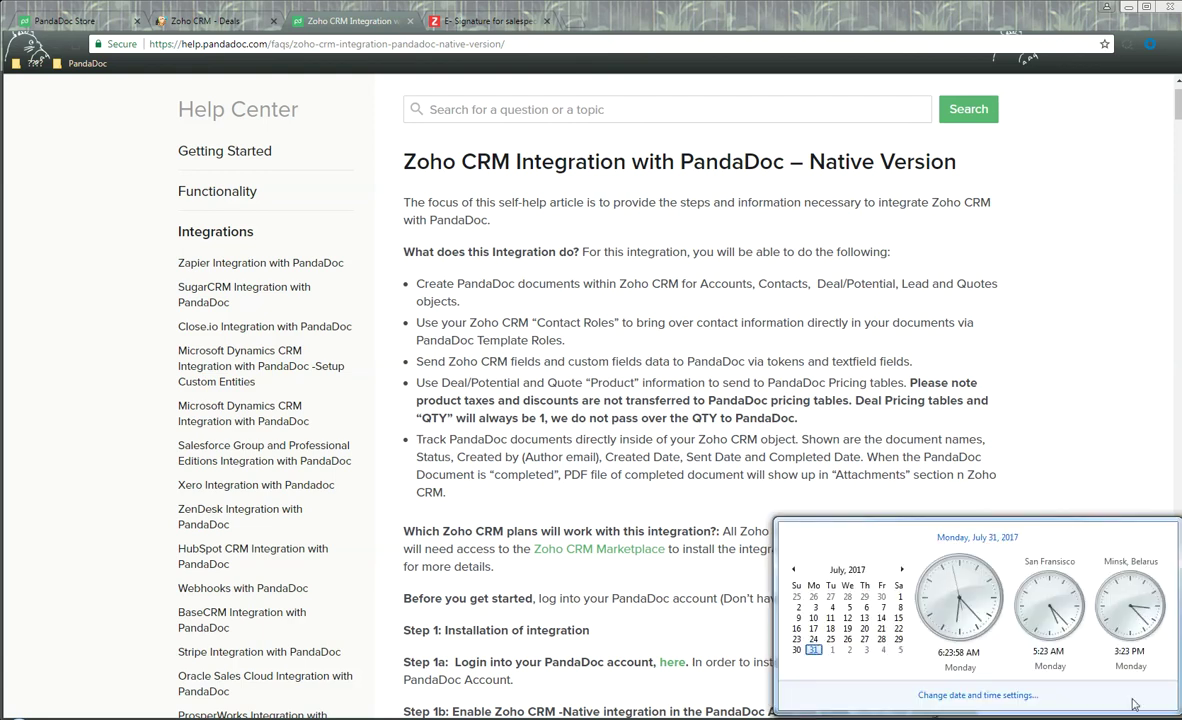
{"action": "left_click", "coordinate": [978, 362]}
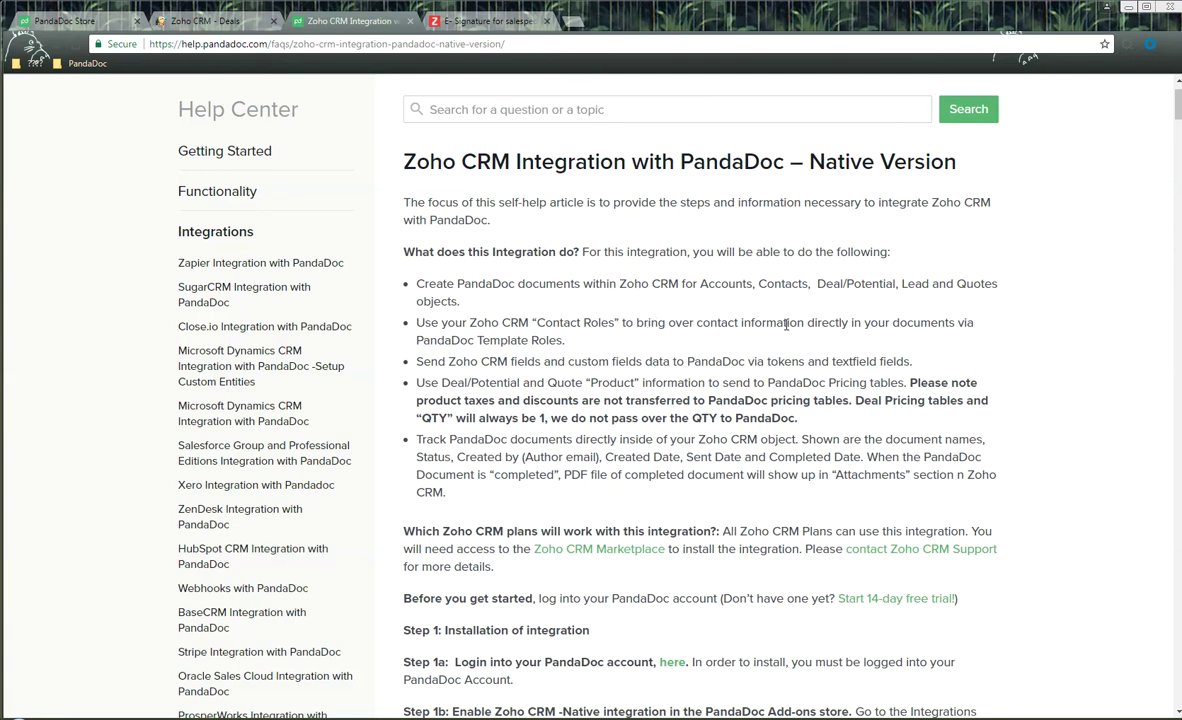
- Read the help article's list of what the Zoho CRM integration does, covering template roles, product information and document tracking
{"action": "left_click_drag", "start_coordinate": [443, 340], "coordinate": [595, 338]}
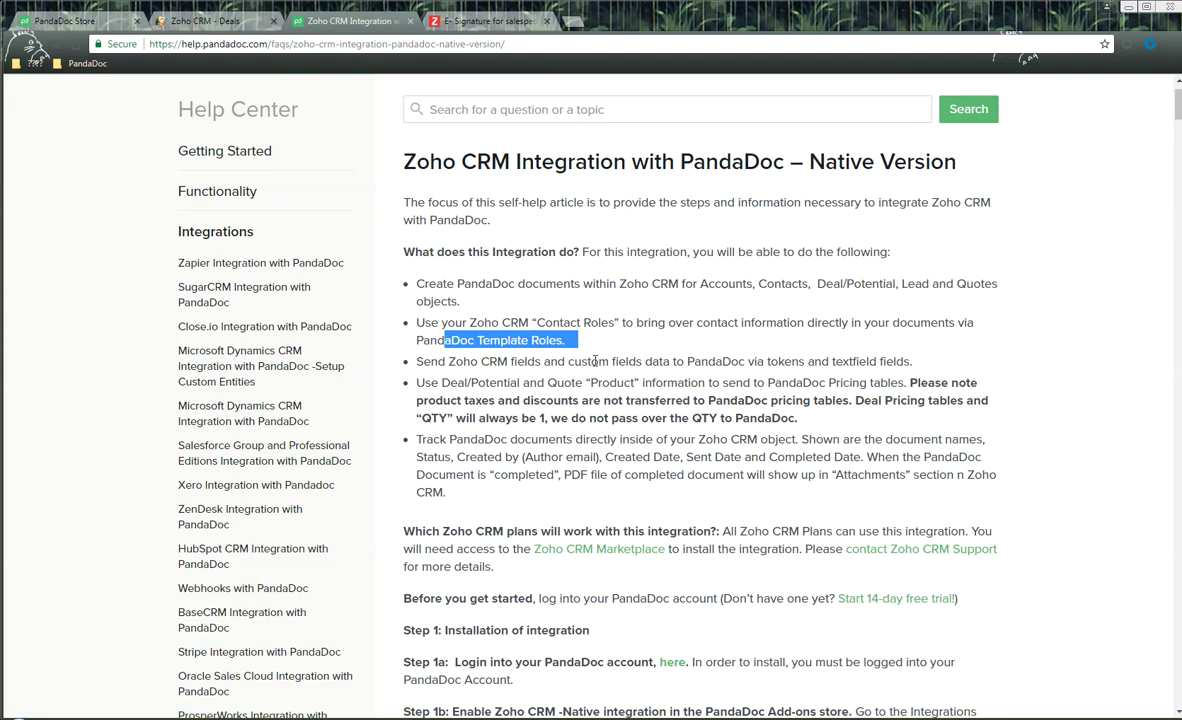
{"action": "left_click", "coordinate": [737, 359]}
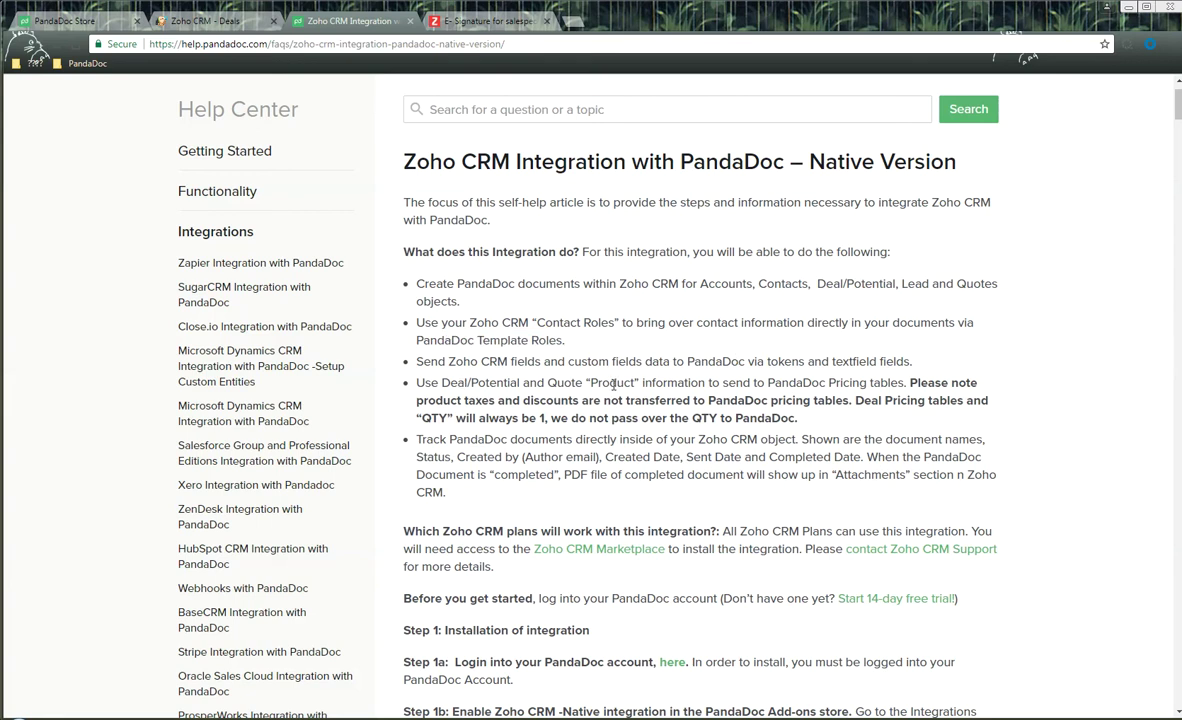
{"action": "left_click_drag", "start_coordinate": [598, 384], "coordinate": [724, 386]}
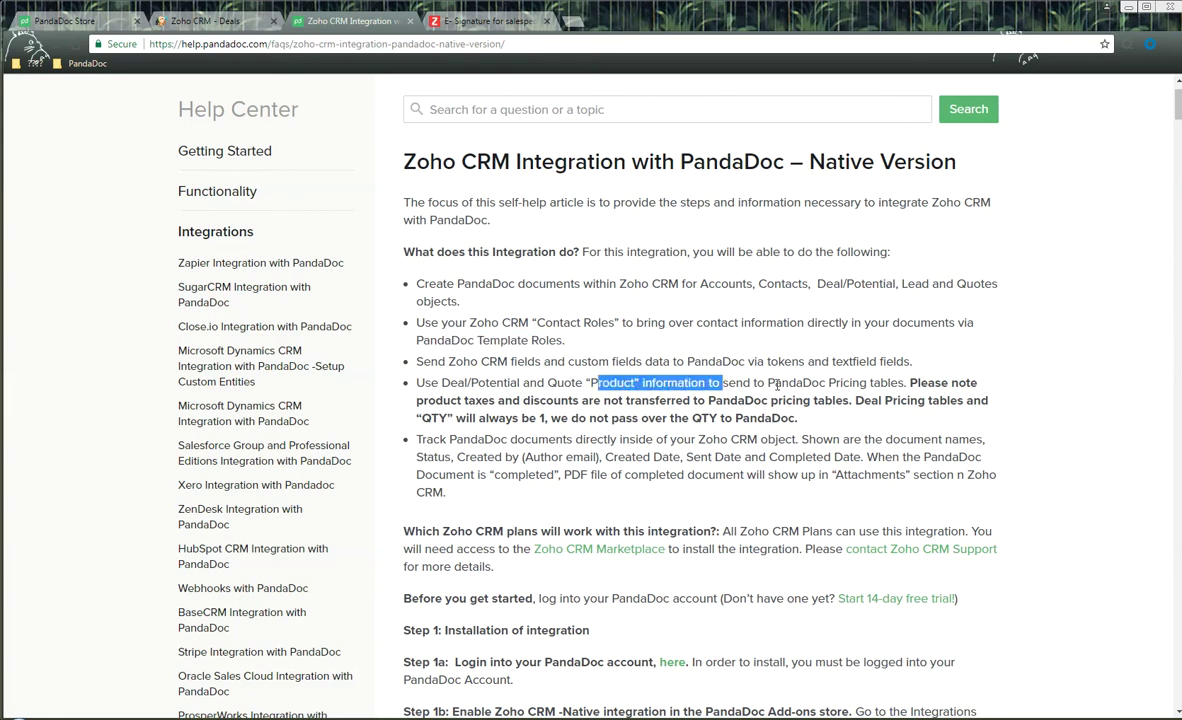
{"action": "scroll", "coordinate": [762, 378], "scroll_direction": "down", "scroll_amount": 1}
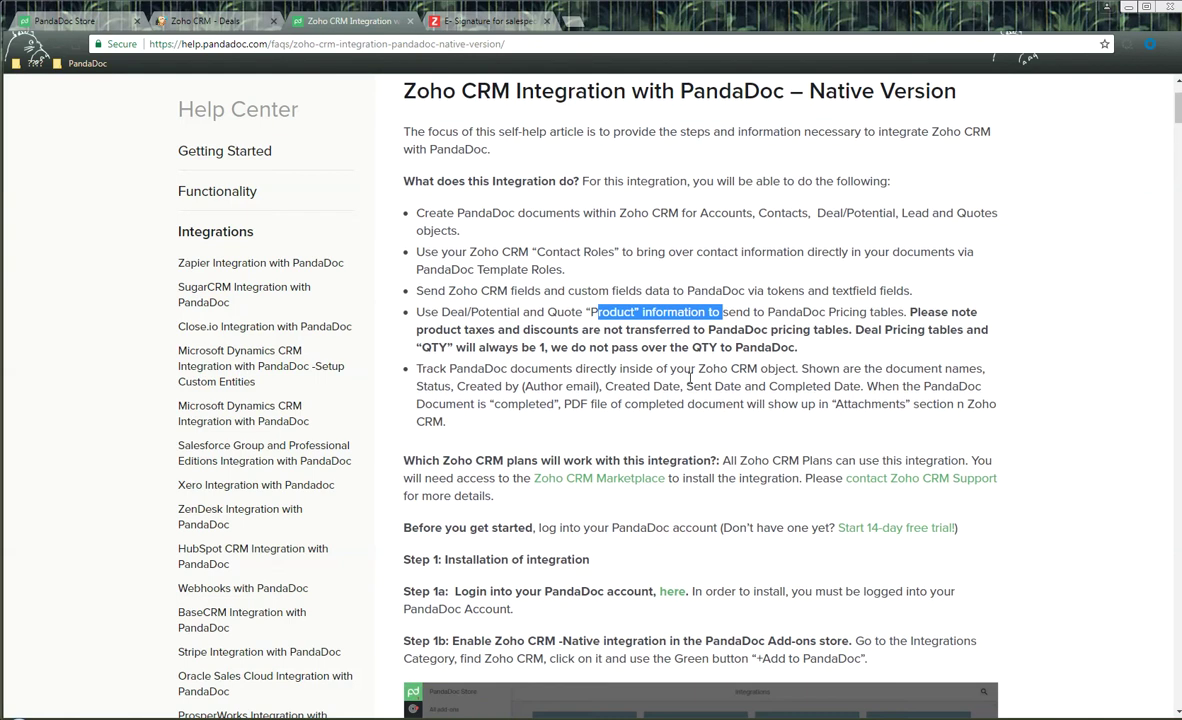
{"action": "left_click_drag", "start_coordinate": [549, 368], "coordinate": [800, 372]}
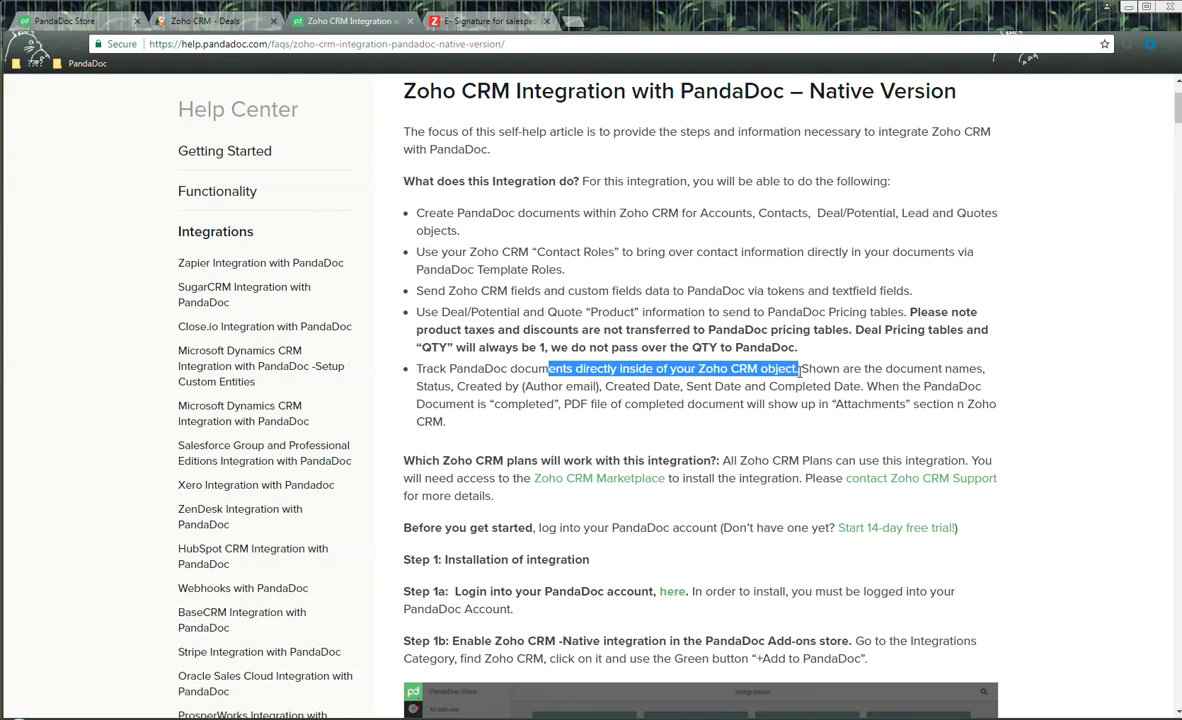
{"action": "scroll", "coordinate": [517, 415], "scroll_direction": "down", "scroll_amount": 1}
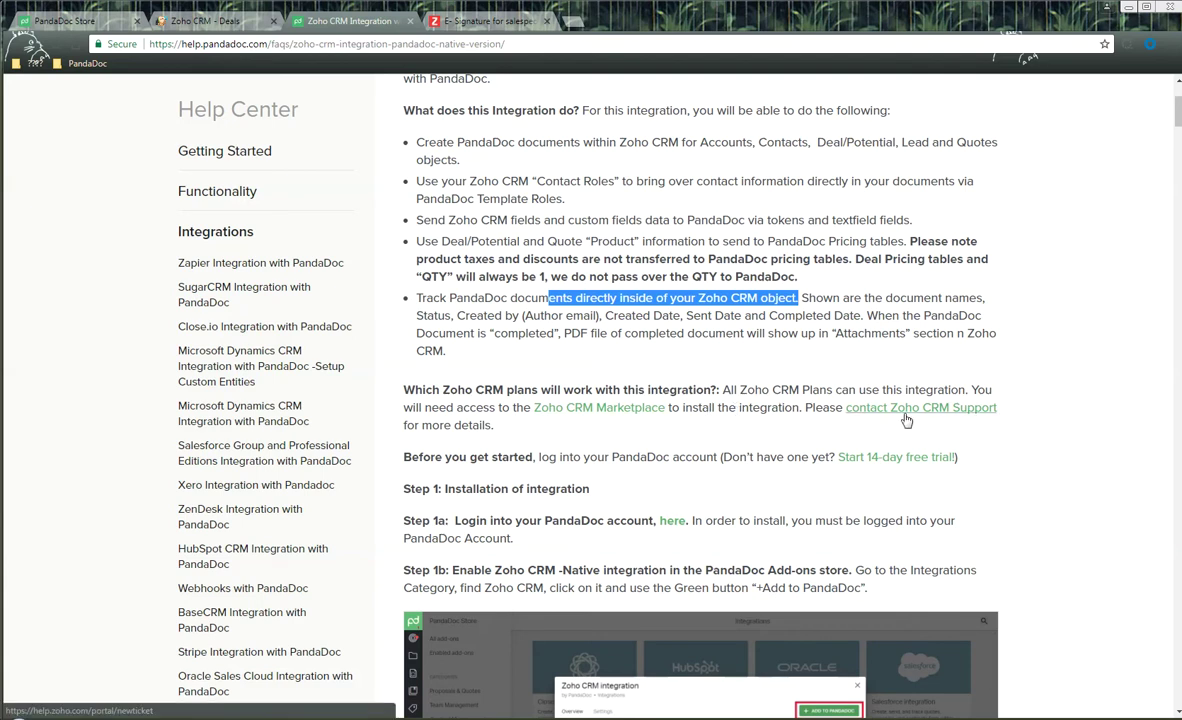
- Read the article's account prerequisites and Steps 1a and 1b on logging in and enabling the Zoho CRM add-on
{"action": "scroll", "coordinate": [565, 395], "scroll_direction": "down", "scroll_amount": 1}
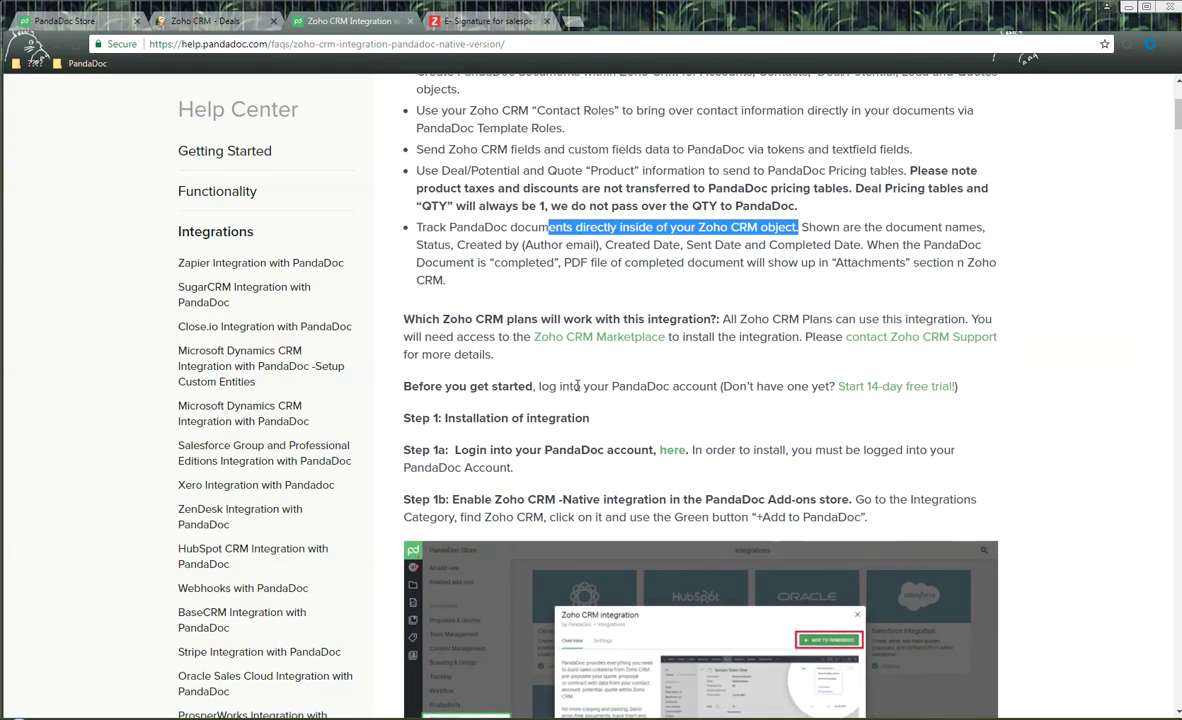
{"action": "left_click_drag", "start_coordinate": [575, 386], "coordinate": [742, 392]}
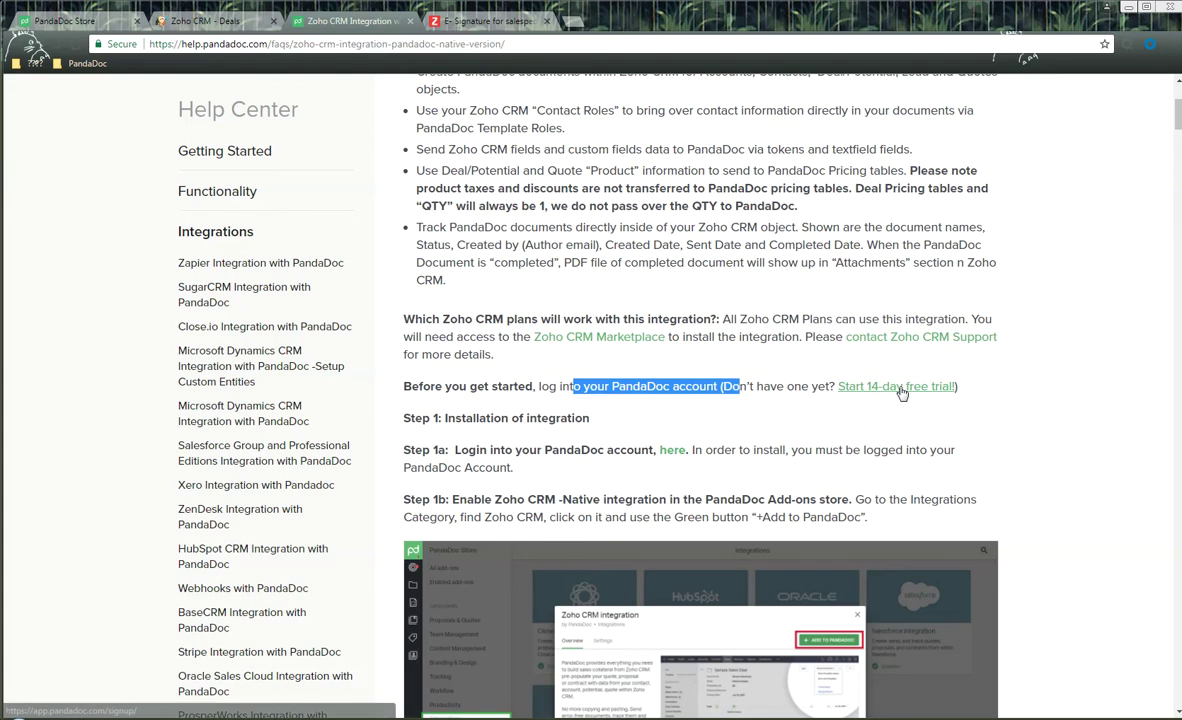
{"action": "left_click", "coordinate": [681, 409]}
{"action": "scroll", "coordinate": [681, 412], "scroll_direction": "down", "scroll_amount": 1}
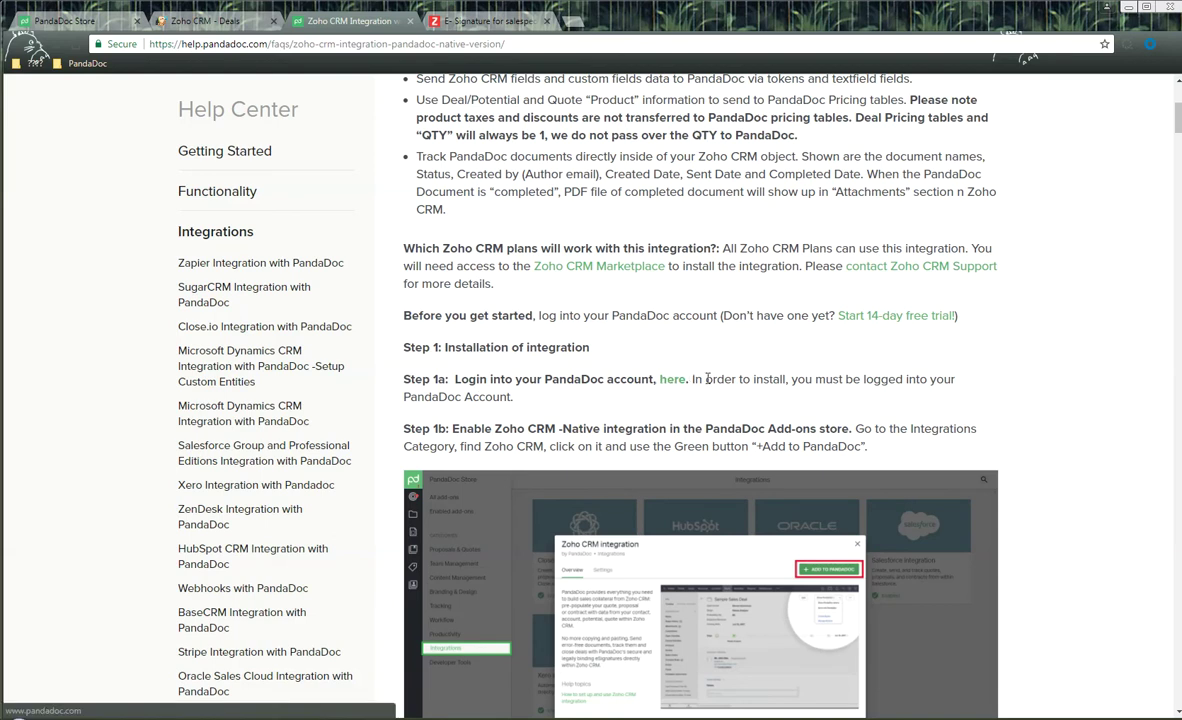
{"action": "scroll", "coordinate": [698, 380], "scroll_direction": "down", "scroll_amount": 3}
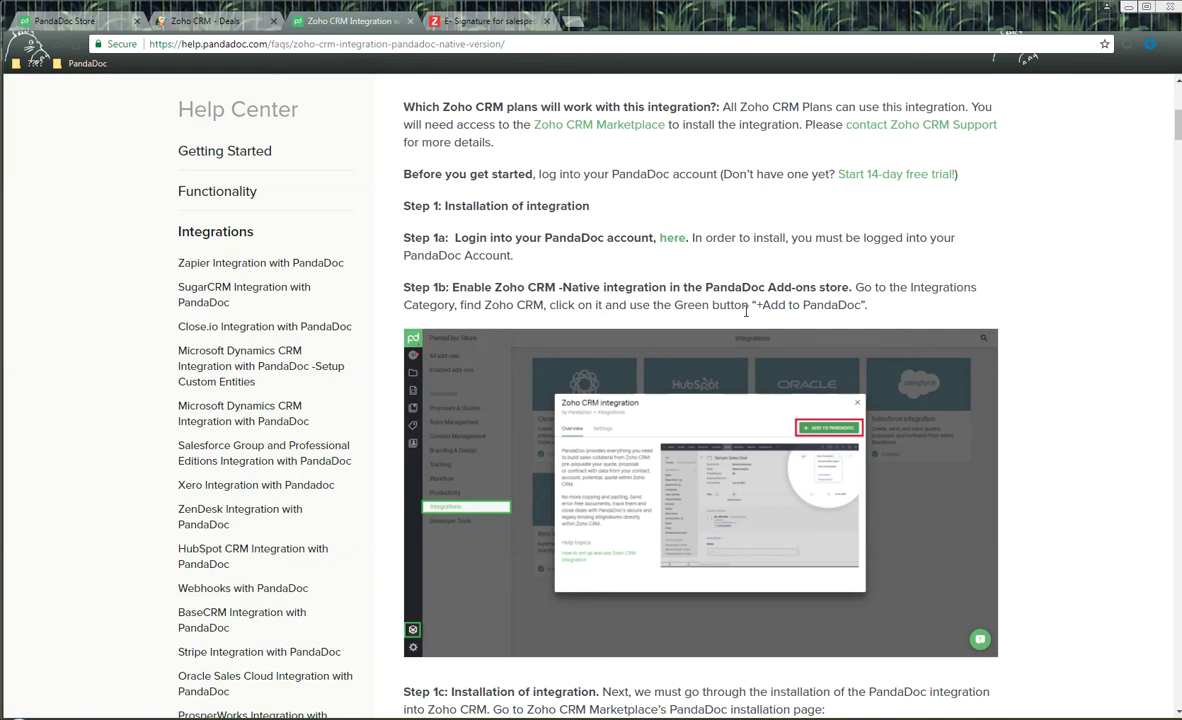
{"action": "scroll", "coordinate": [731, 308], "scroll_direction": "down", "scroll_amount": 1}
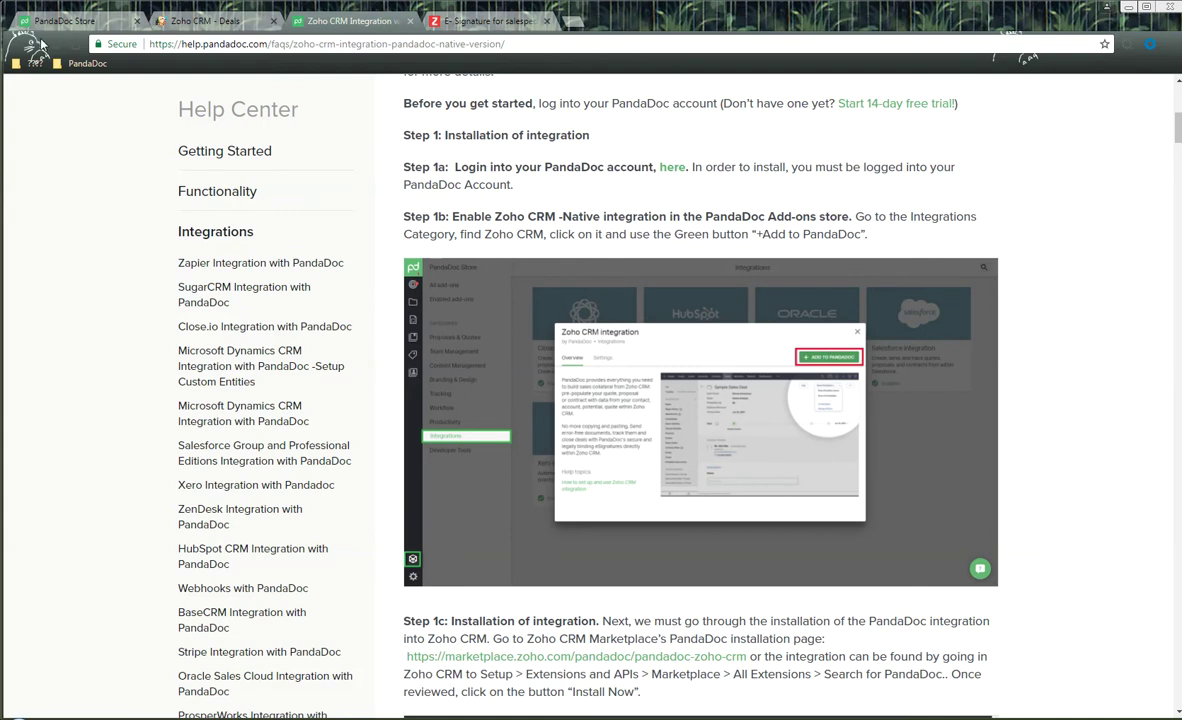
- In PandaDoc, view the add-ons store's Integrations category and the Integrations page in the workspace settings
{"action": "left_click", "coordinate": [65, 24]}
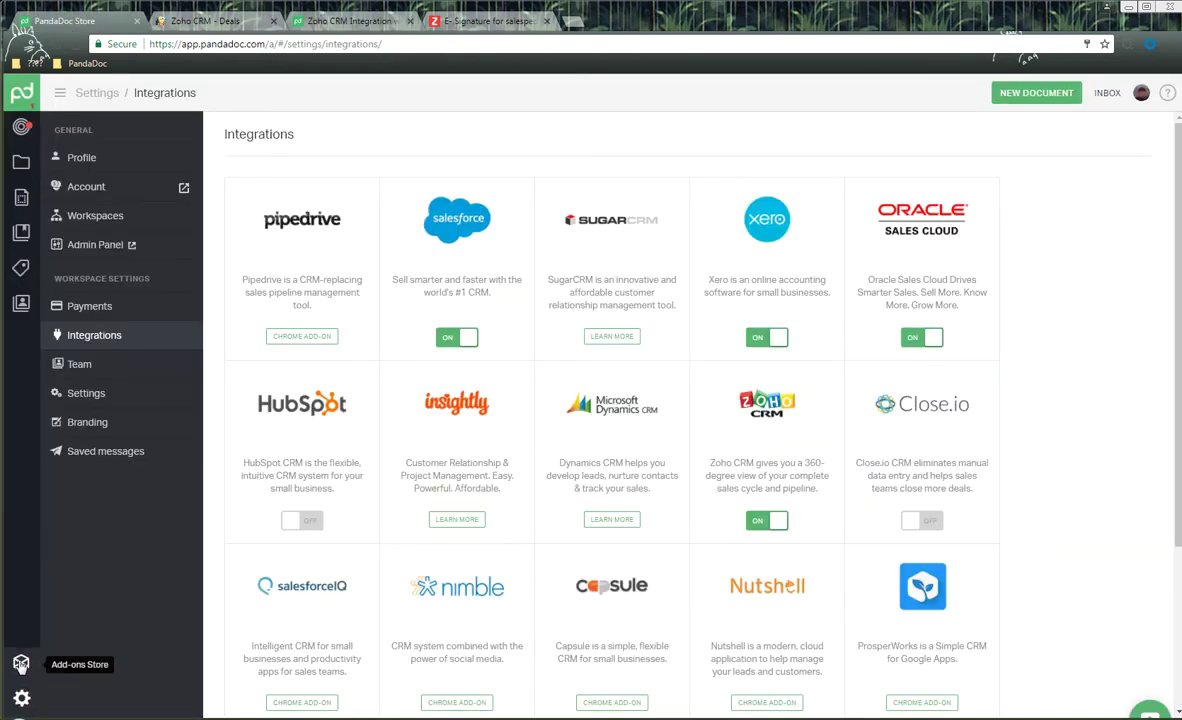
{"action": "left_click", "coordinate": [21, 663]}
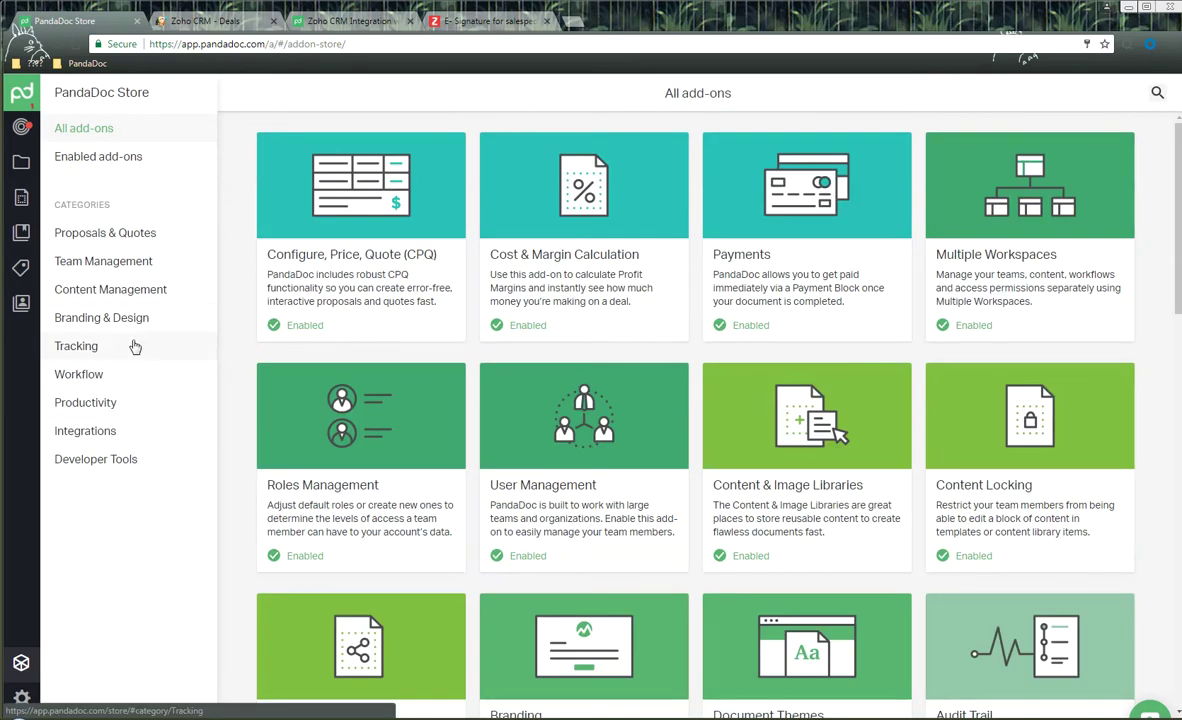
{"action": "left_click", "coordinate": [115, 437]}
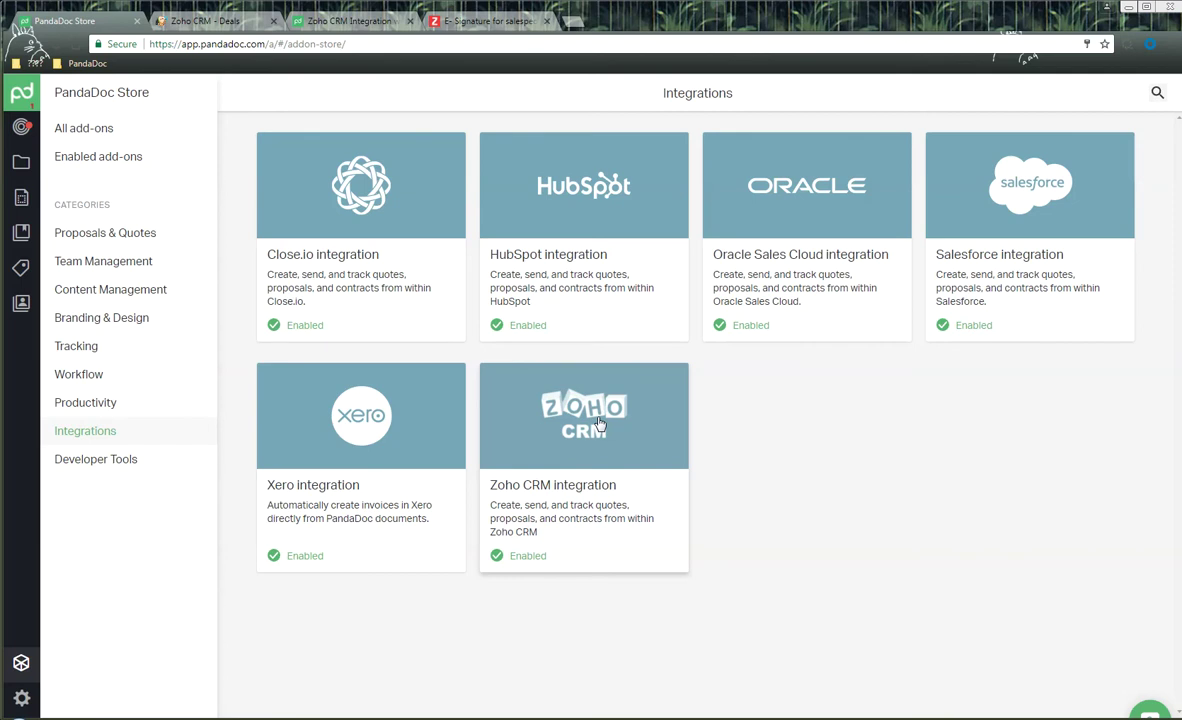
{"action": "left_click", "coordinate": [21, 698]}
{"action": "left_click", "coordinate": [89, 342]}
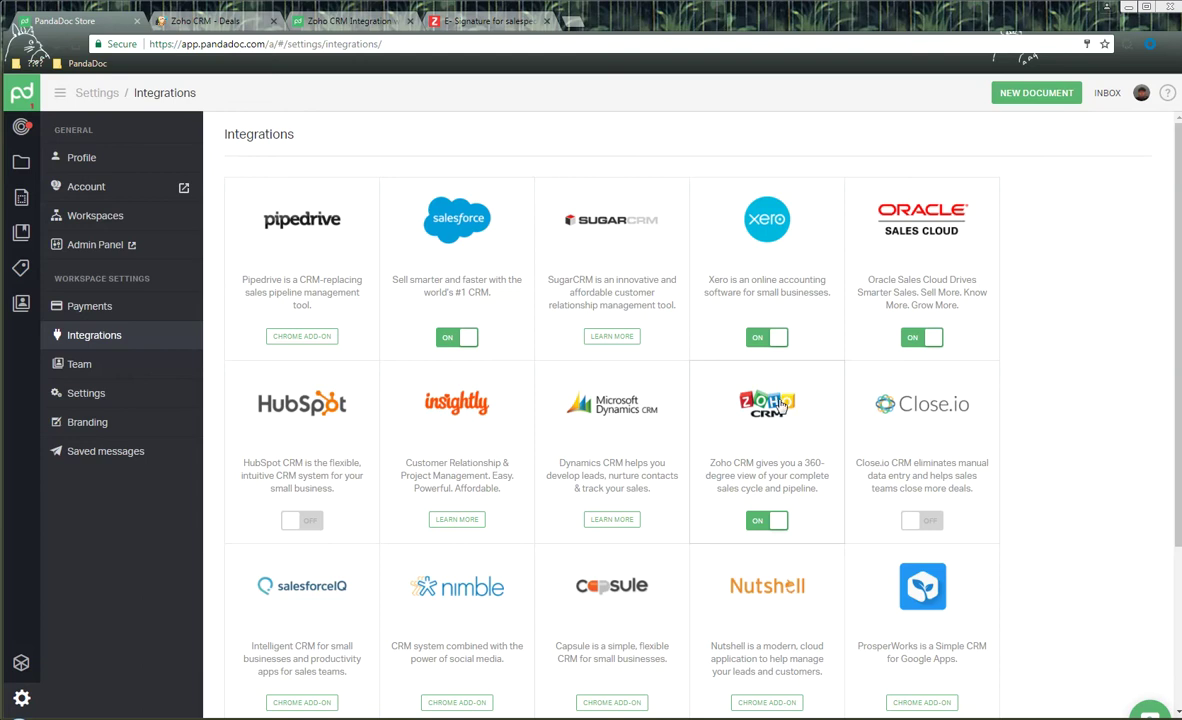
- Return to the help article, read Step 1c on installation, and open the PandaDoc for Zoho CRM page in Zoho Marketplace
{"action": "left_click", "coordinate": [335, 22]}
{"action": "scroll", "coordinate": [652, 408], "scroll_direction": "down", "scroll_amount": 3}
{"action": "scroll", "coordinate": [652, 408], "scroll_direction": "down", "scroll_amount": 1}
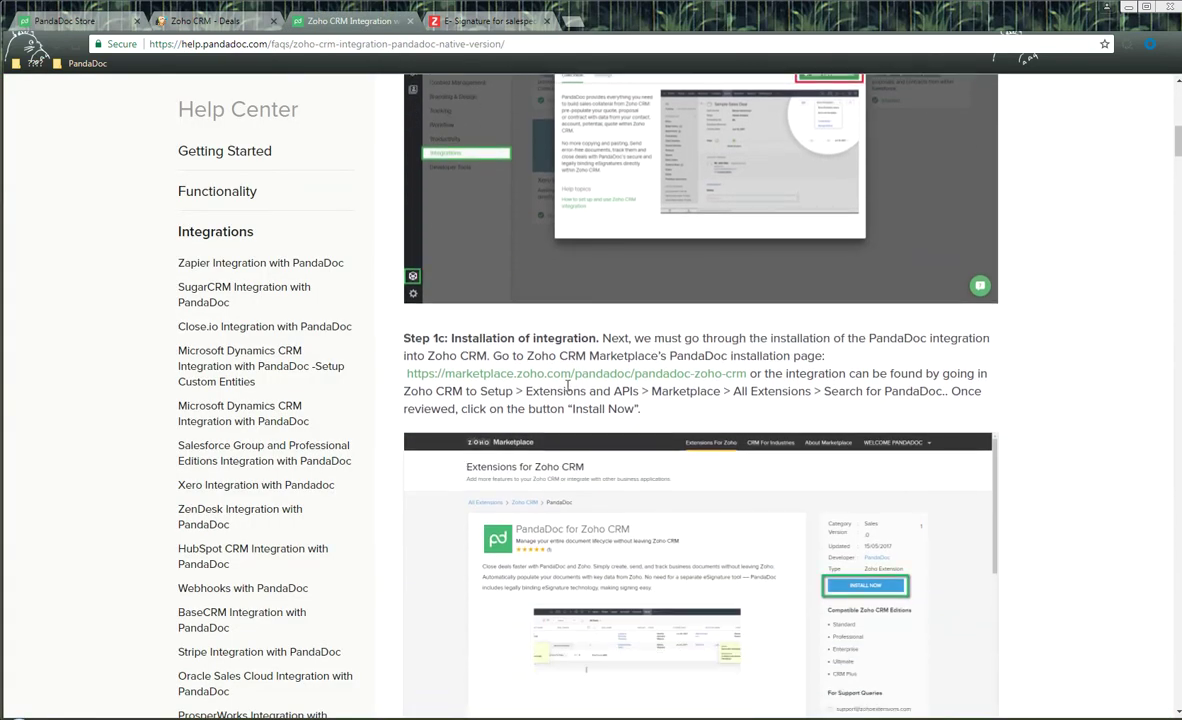
{"action": "left_click_drag", "start_coordinate": [483, 338], "coordinate": [613, 338]}
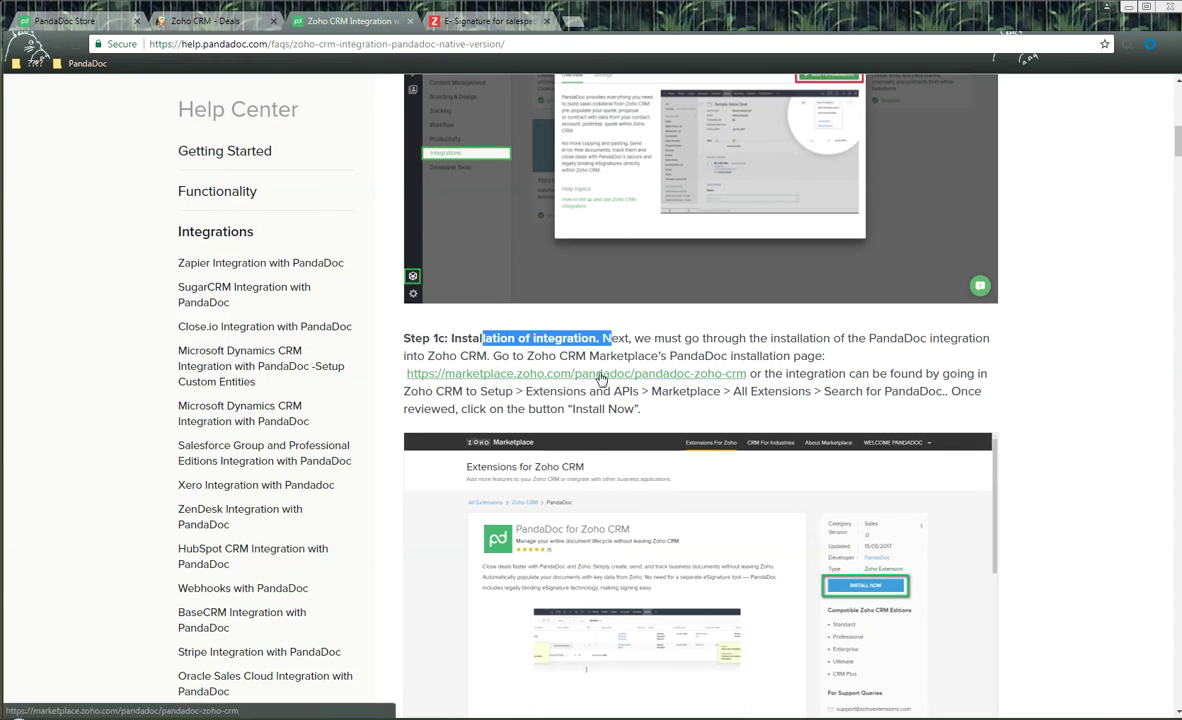
{"action": "left_click", "coordinate": [588, 383]}
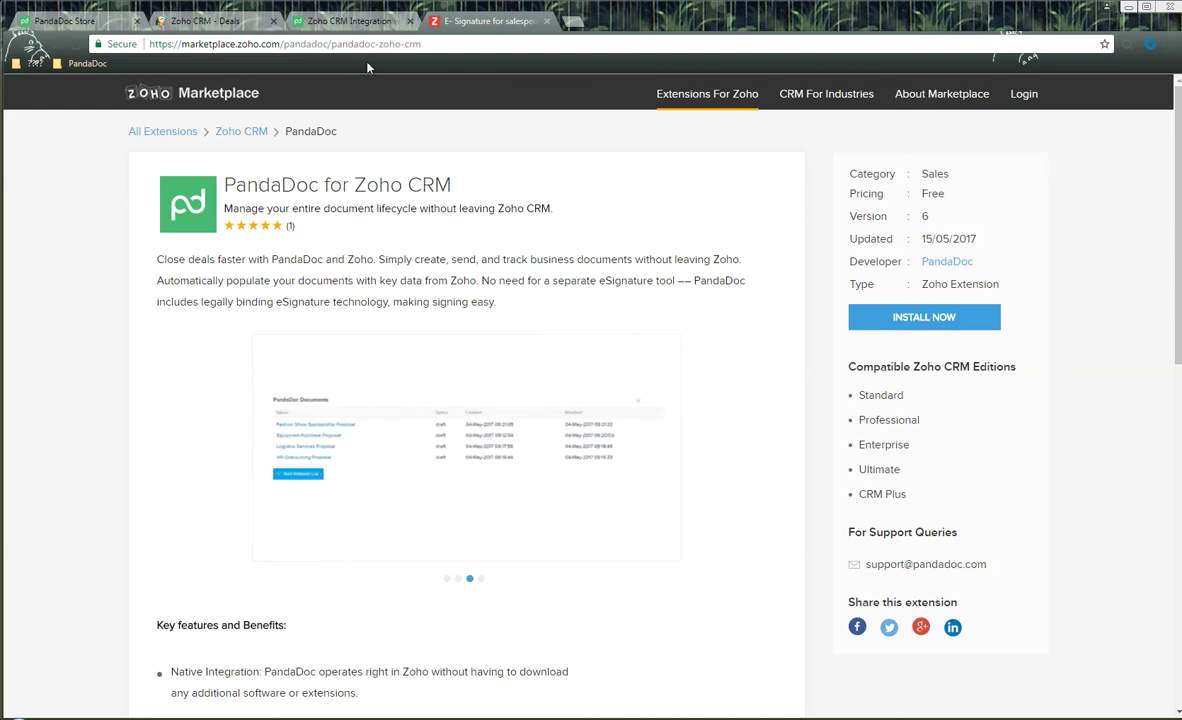
- Go back to the help article and review the account confirmation, terms of service, user selection and authorization instructions through Step 1f
{"action": "left_click", "coordinate": [345, 21]}
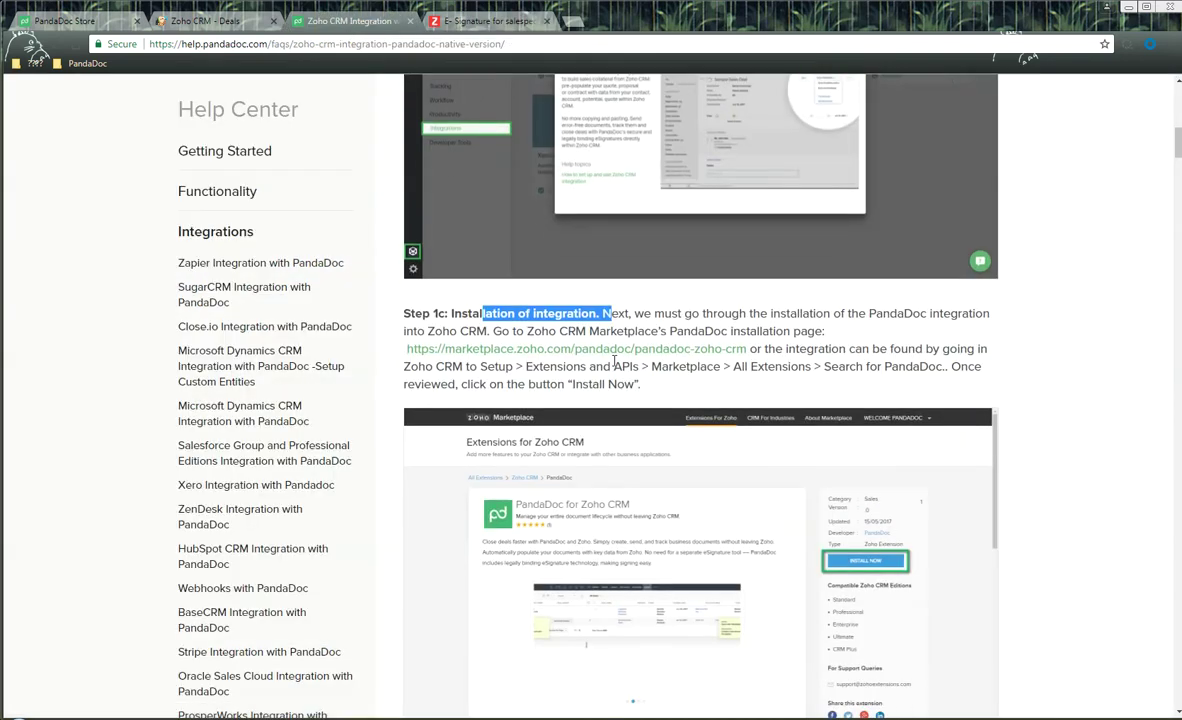
{"action": "scroll", "coordinate": [613, 361], "scroll_direction": "down", "scroll_amount": 6}
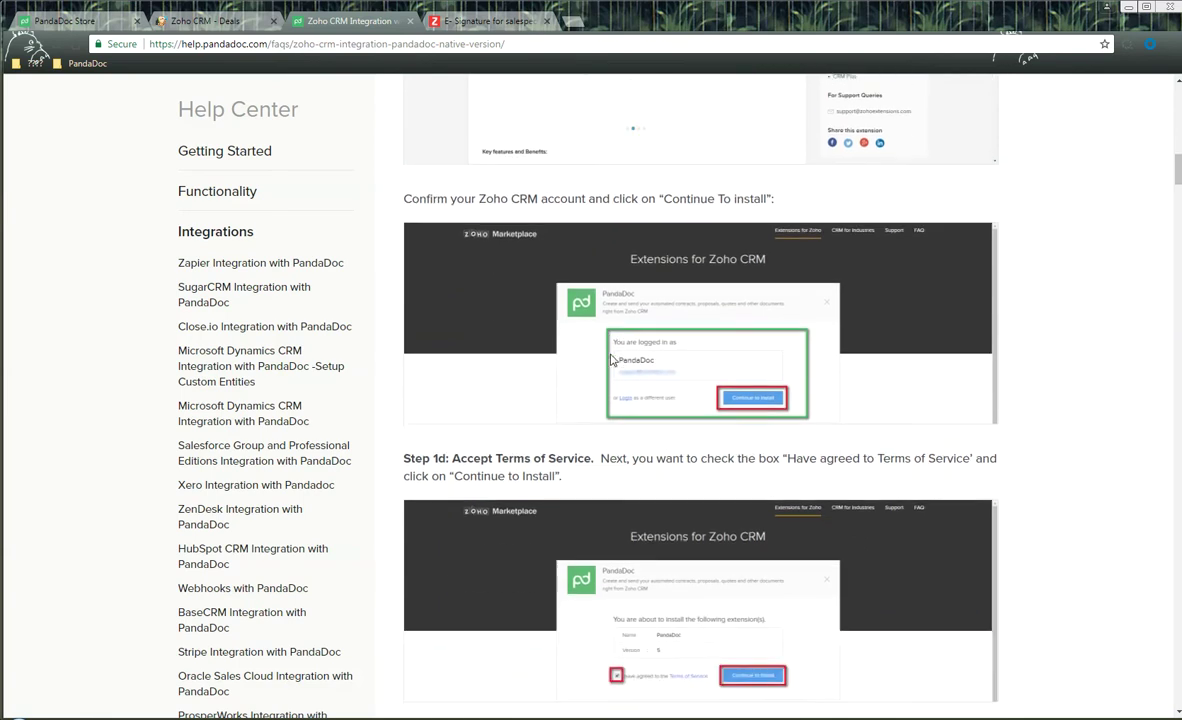
{"action": "scroll", "coordinate": [613, 361], "scroll_direction": "down", "scroll_amount": 3}
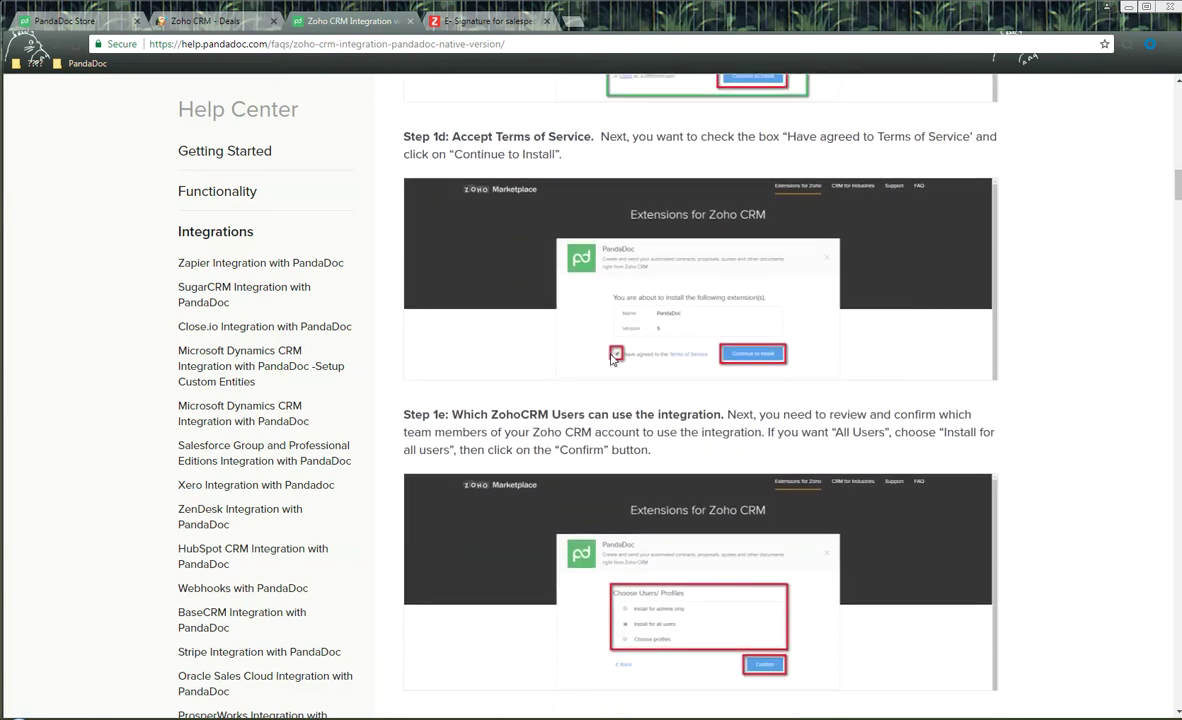
{"action": "scroll", "coordinate": [640, 320], "scroll_direction": "down", "scroll_amount": 2}
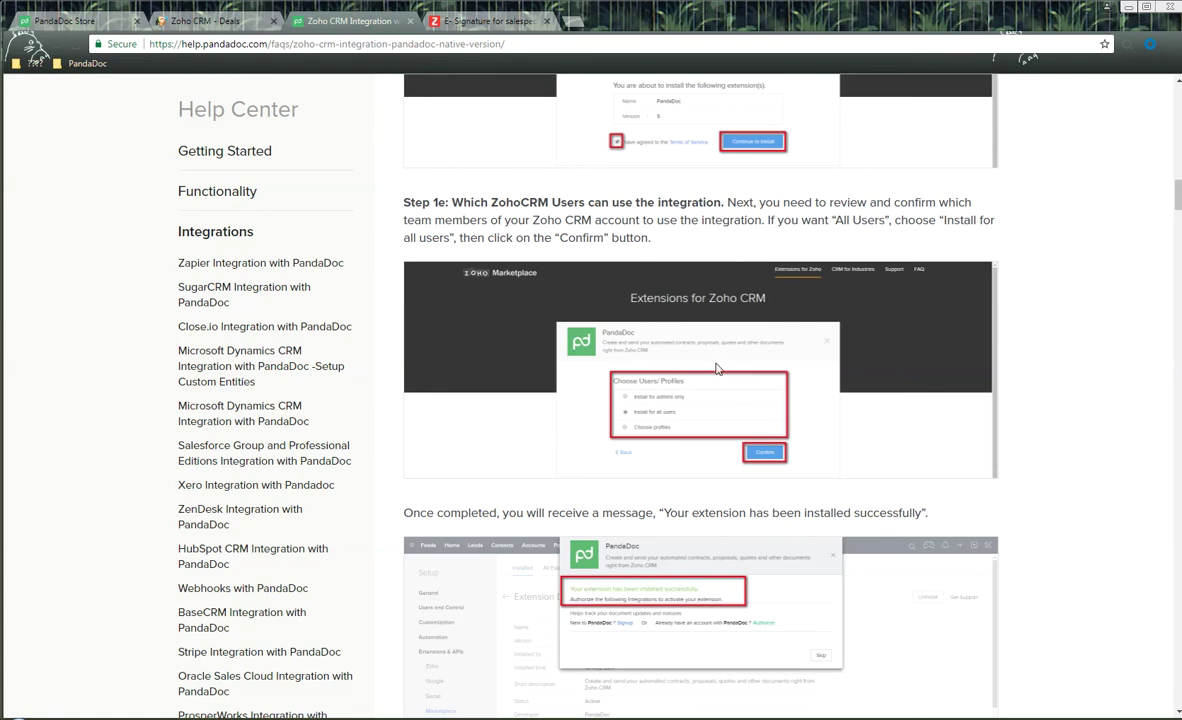
{"action": "scroll", "coordinate": [697, 352], "scroll_direction": "down", "scroll_amount": 2}
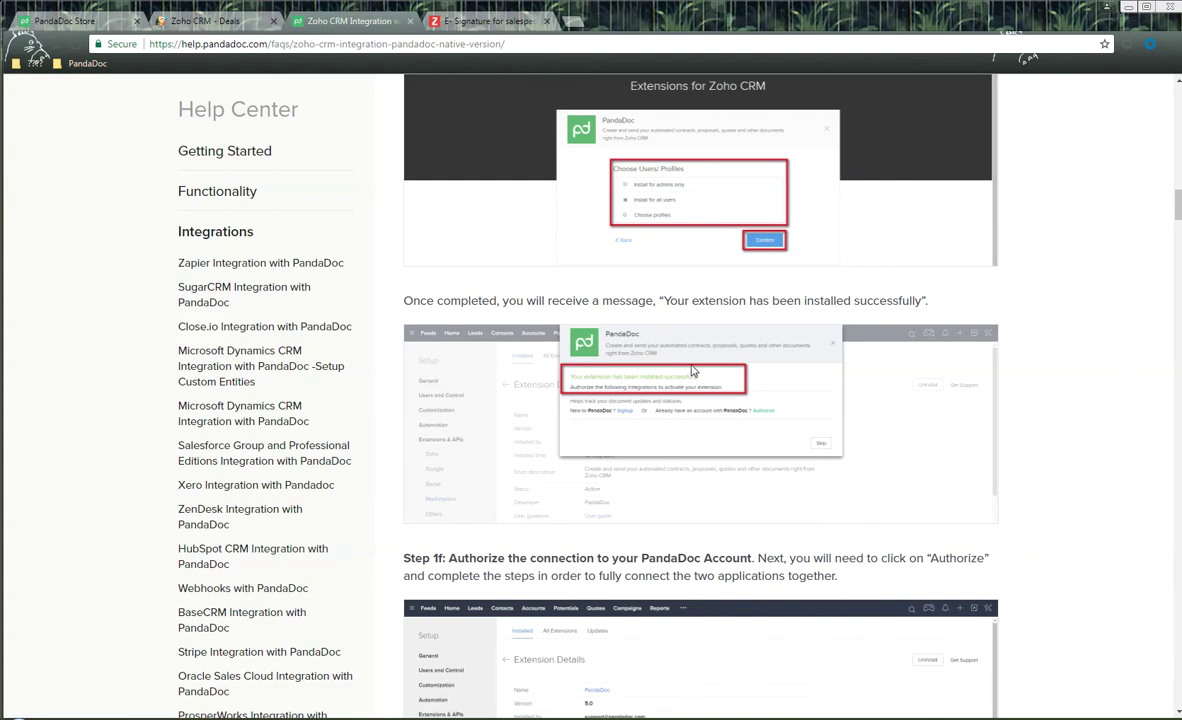
{"action": "scroll", "coordinate": [690, 366], "scroll_direction": "down", "scroll_amount": 3}
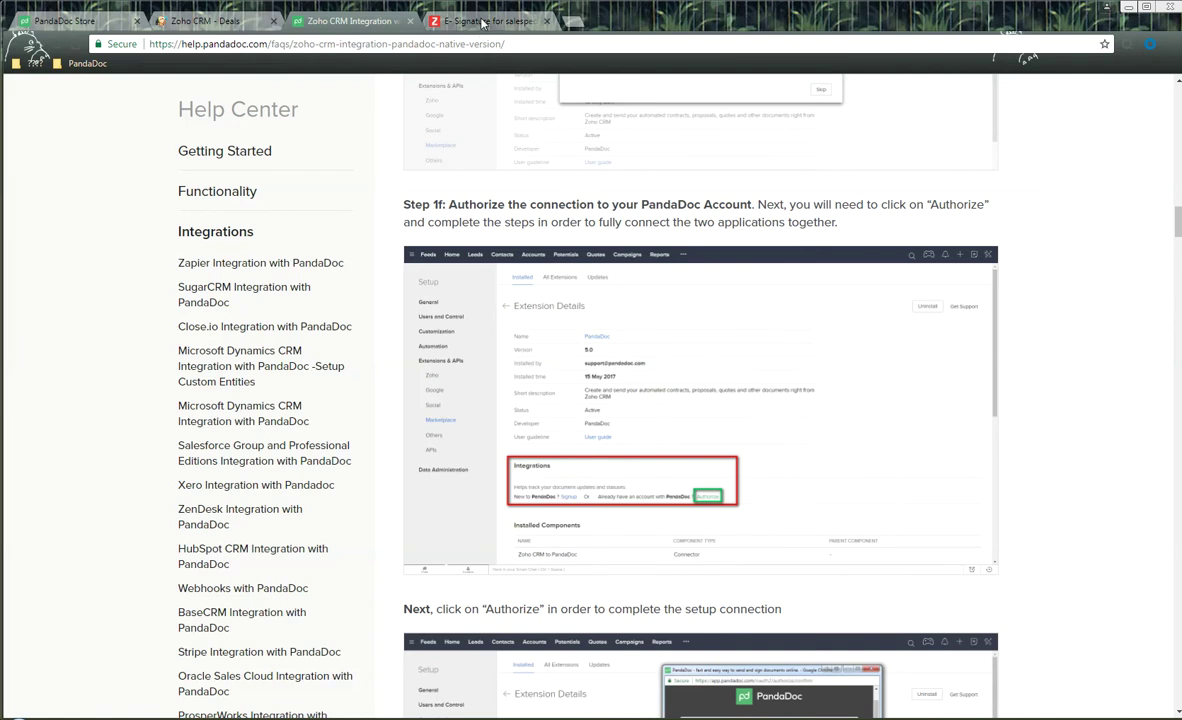
- Switch to Zoho CRM and open the Marketplace extensions page in Setup
{"action": "left_click", "coordinate": [446, 22]}
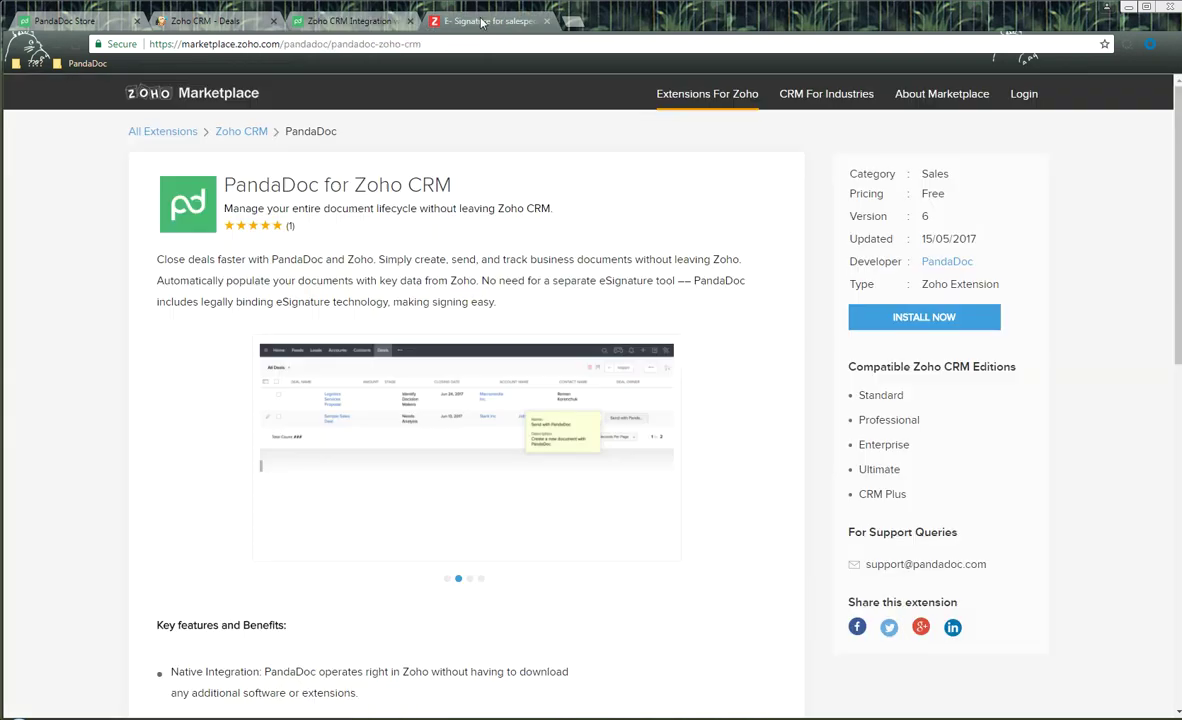
{"action": "left_click", "coordinate": [205, 21]}
{"action": "left_click", "coordinate": [1157, 91]}
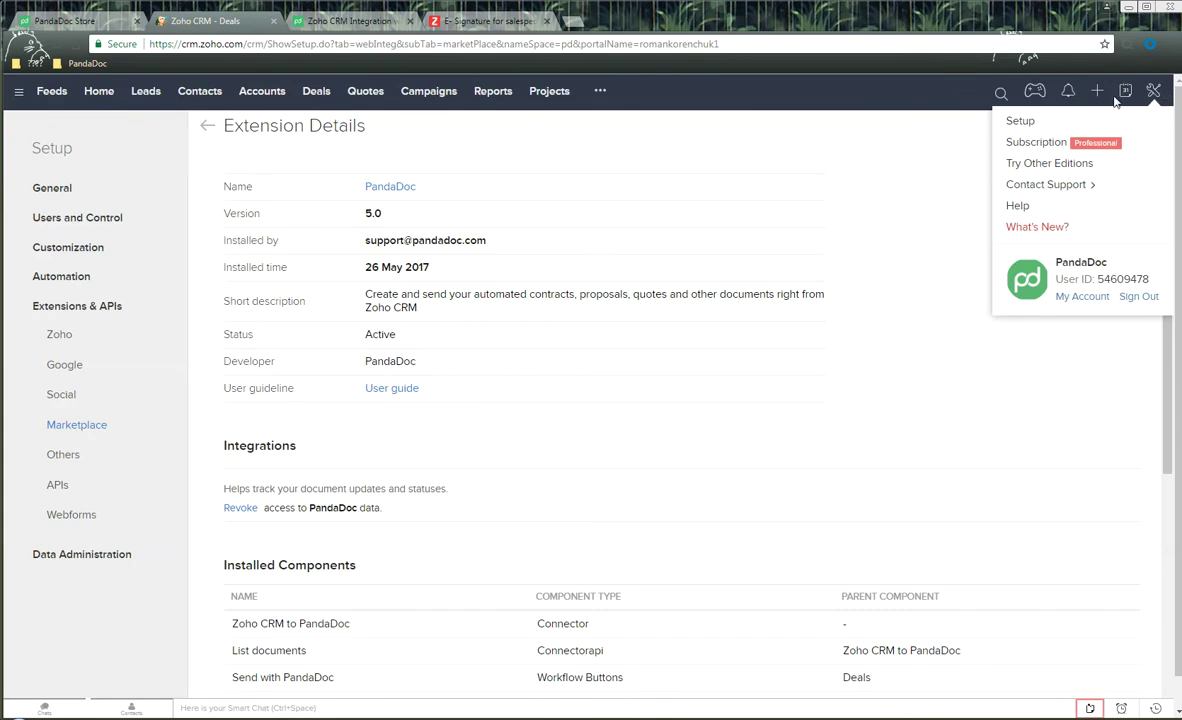
{"action": "left_click", "coordinate": [1022, 121]}
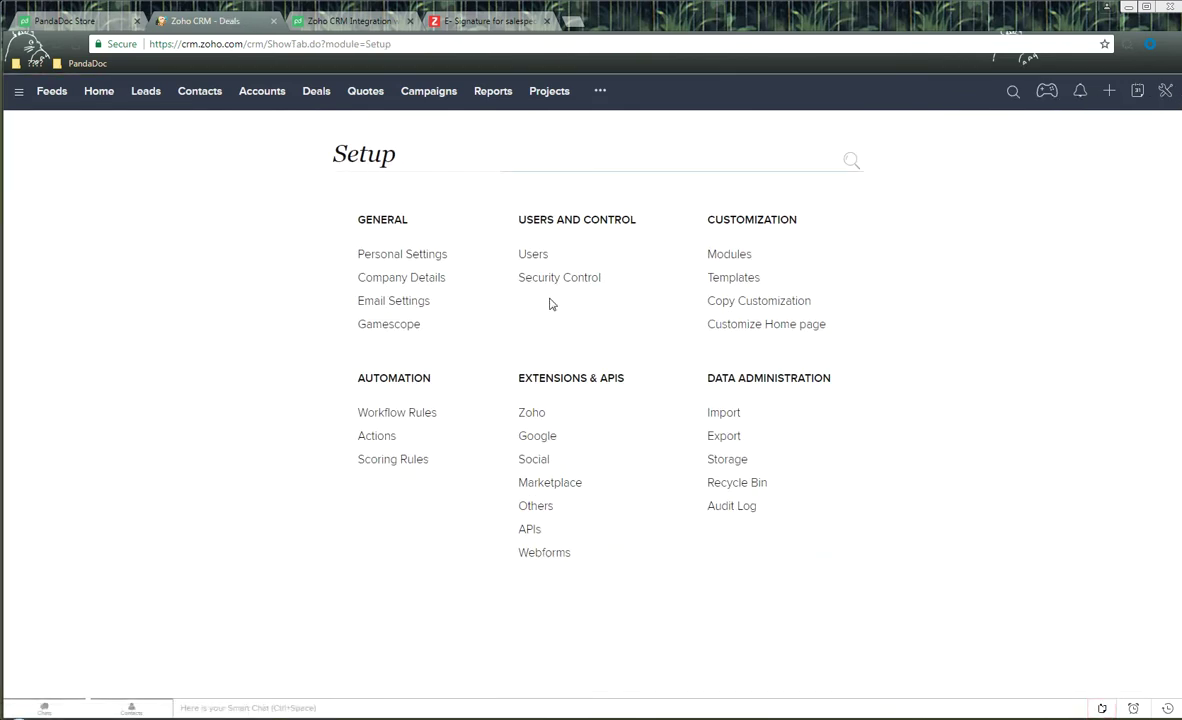
{"action": "left_click", "coordinate": [547, 488]}
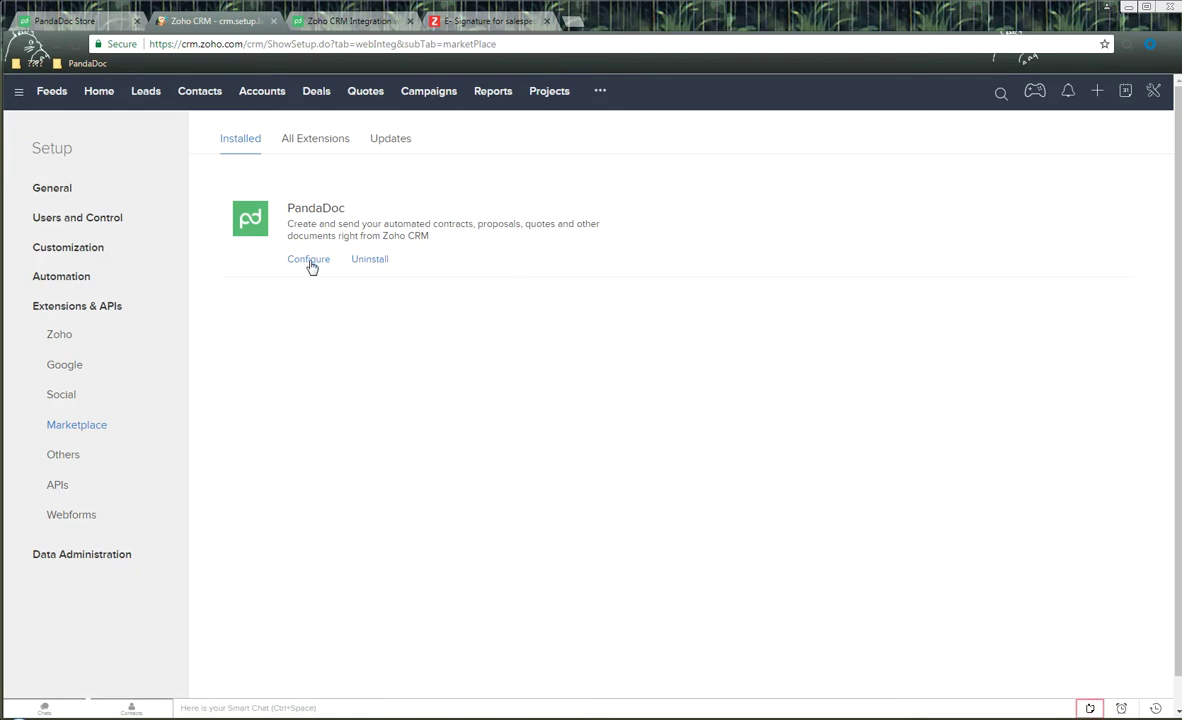
- Open the installed PandaDoc extension's configuration and examine its details, integration access and installed components
{"action": "scroll", "coordinate": [600, 355], "scroll_direction": "down", "scroll_amount": 1}
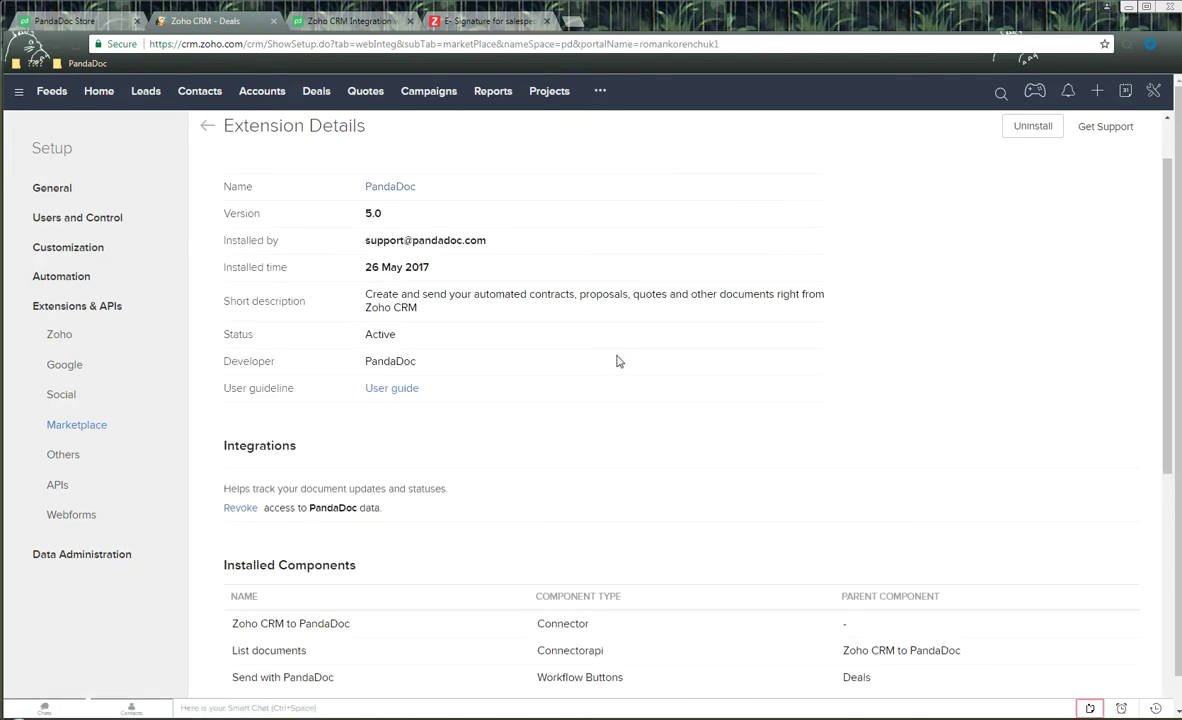
{"action": "scroll", "coordinate": [594, 366], "scroll_direction": "down", "scroll_amount": 1}
{"action": "scroll", "coordinate": [594, 366], "scroll_direction": "down", "scroll_amount": 1}
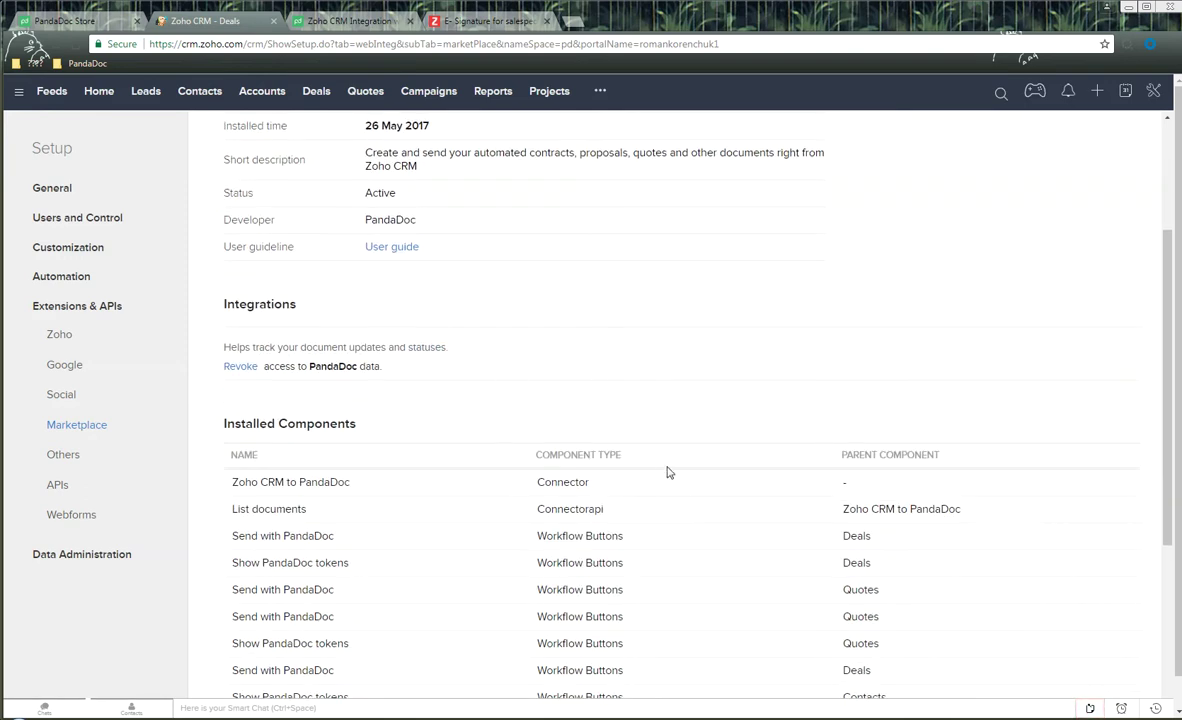
{"action": "scroll", "coordinate": [616, 437], "scroll_direction": "up", "scroll_amount": 1}
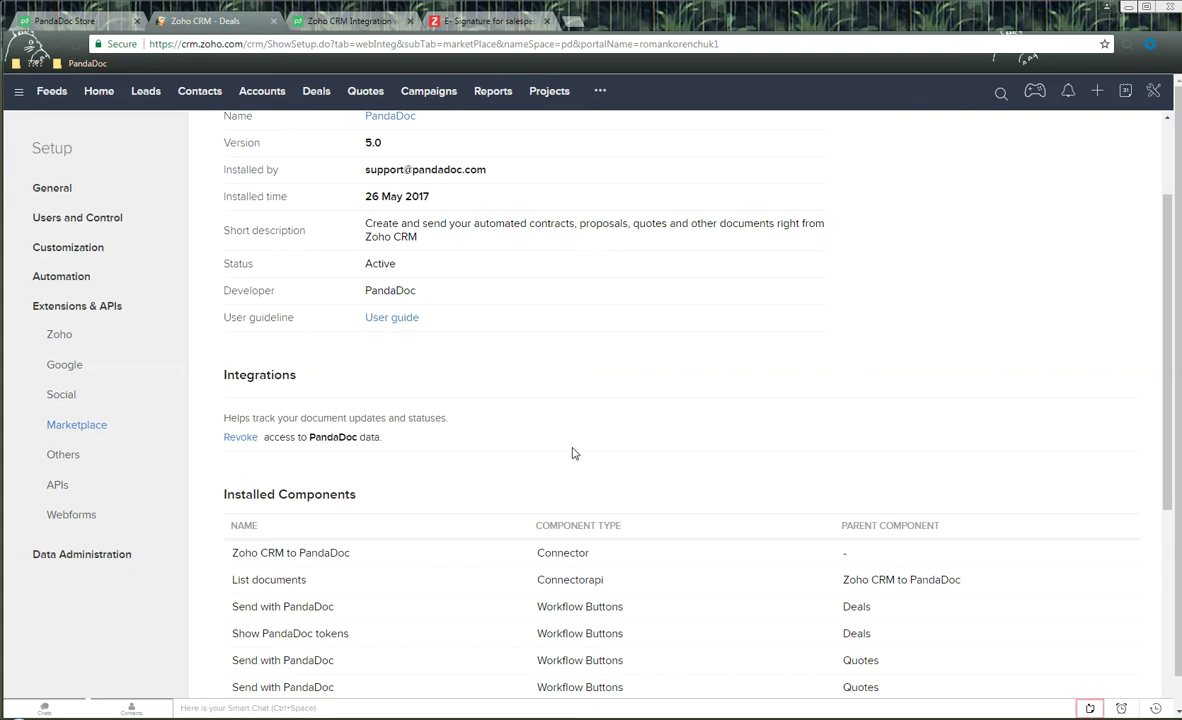
- Return to the help article and review the authorization, Step 1g on enabling Zoho CRM in PandaDoc, and Zoho Stats sections
{"action": "left_click", "coordinate": [350, 20]}
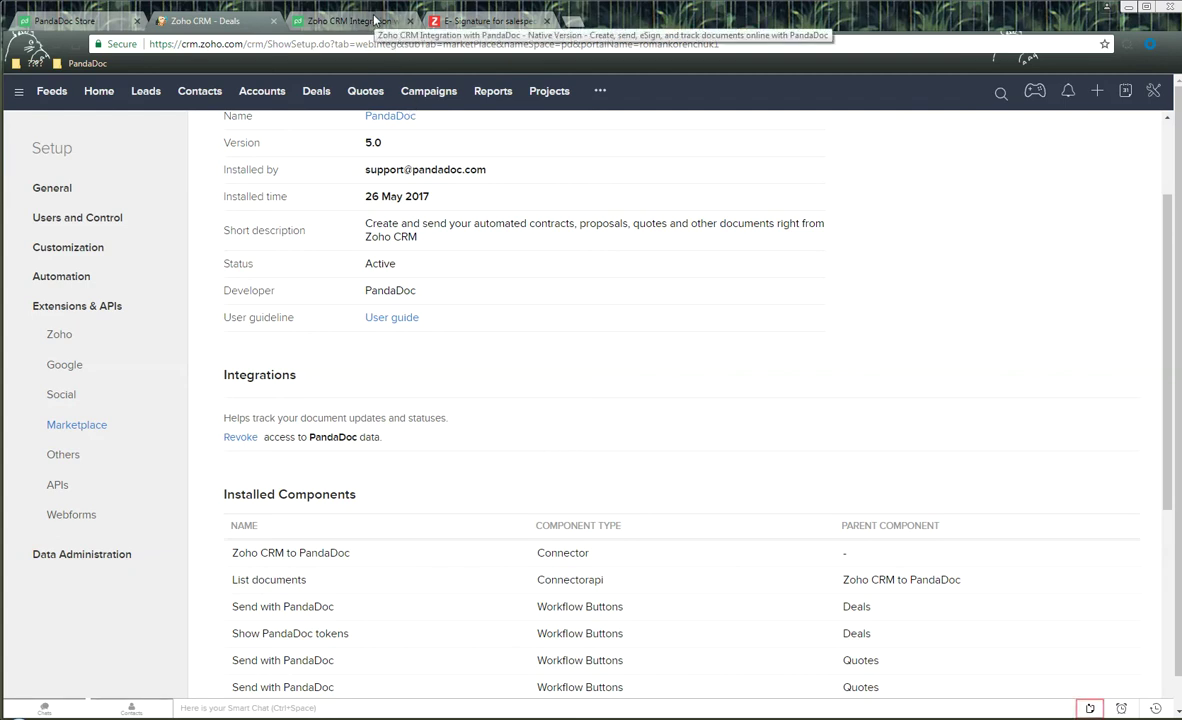
{"action": "scroll", "coordinate": [705, 372], "scroll_direction": "down", "scroll_amount": 5}
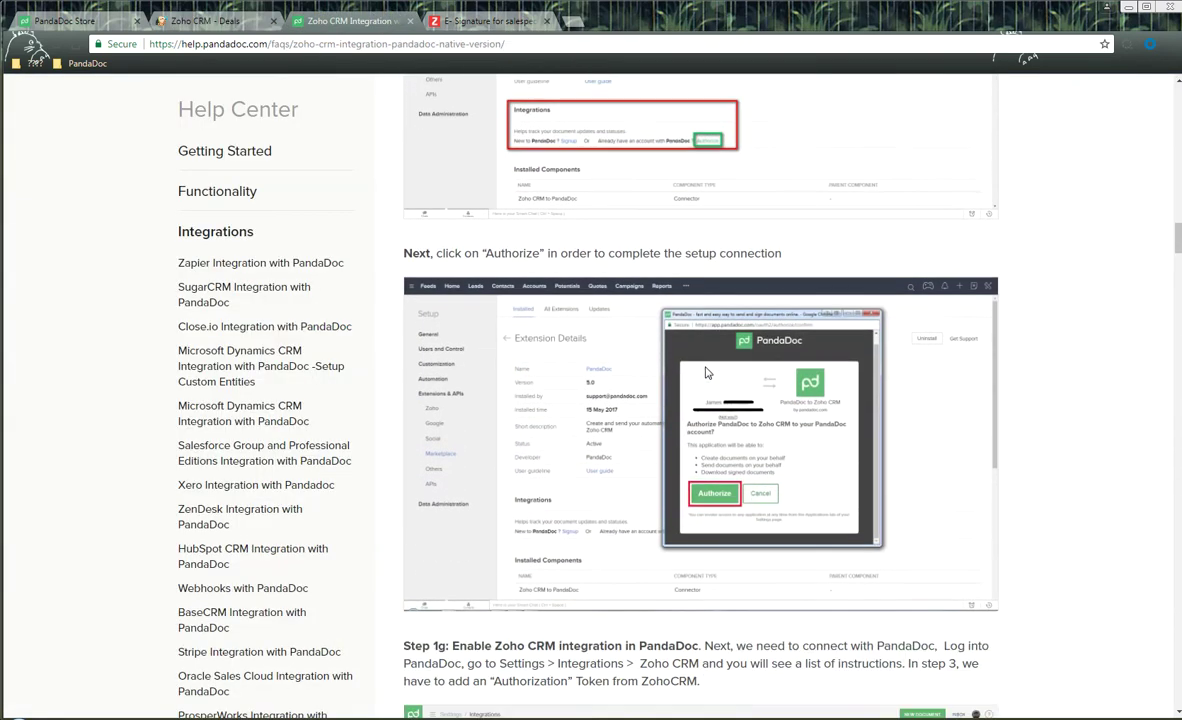
{"action": "scroll", "coordinate": [682, 343], "scroll_direction": "down", "scroll_amount": 3}
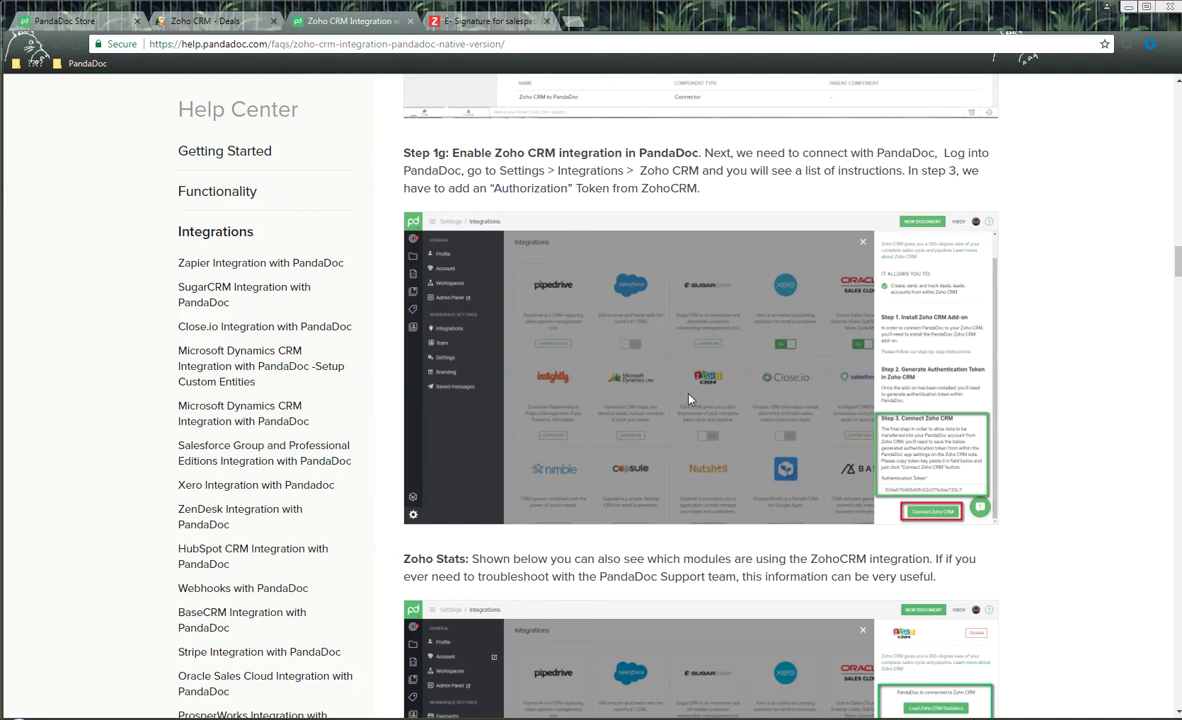
{"action": "scroll", "coordinate": [687, 403], "scroll_direction": "down", "scroll_amount": 2}
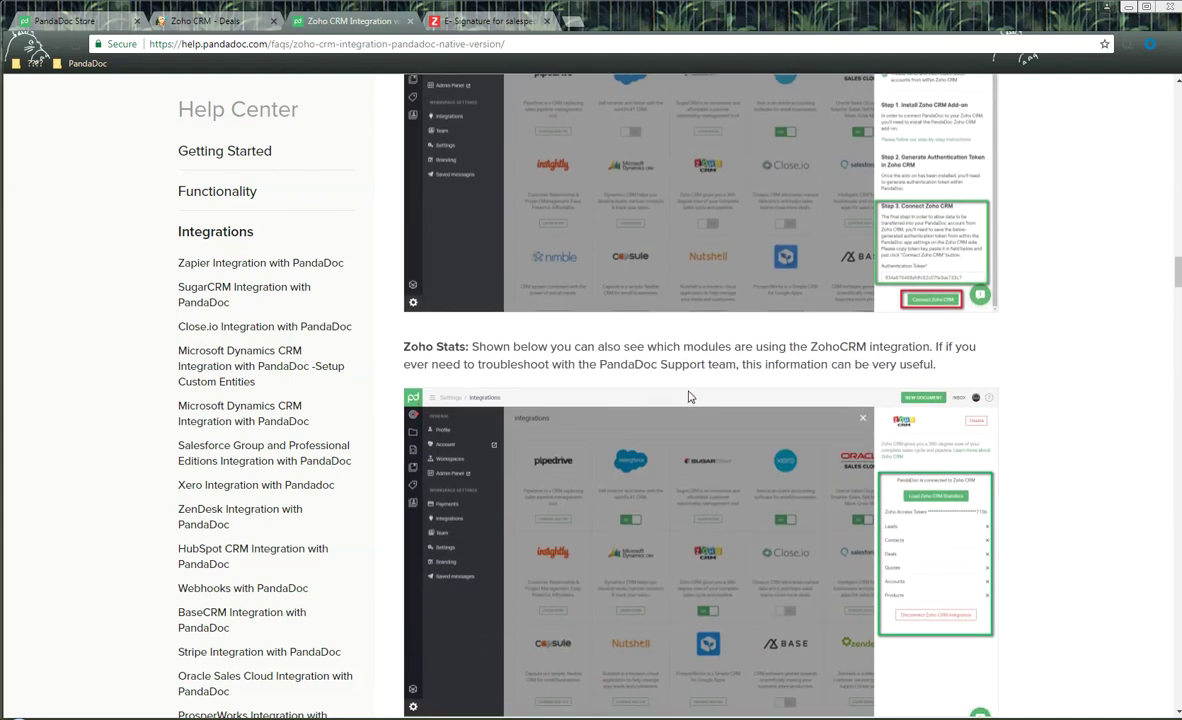
{"action": "scroll", "coordinate": [687, 397], "scroll_direction": "down", "scroll_amount": 4}
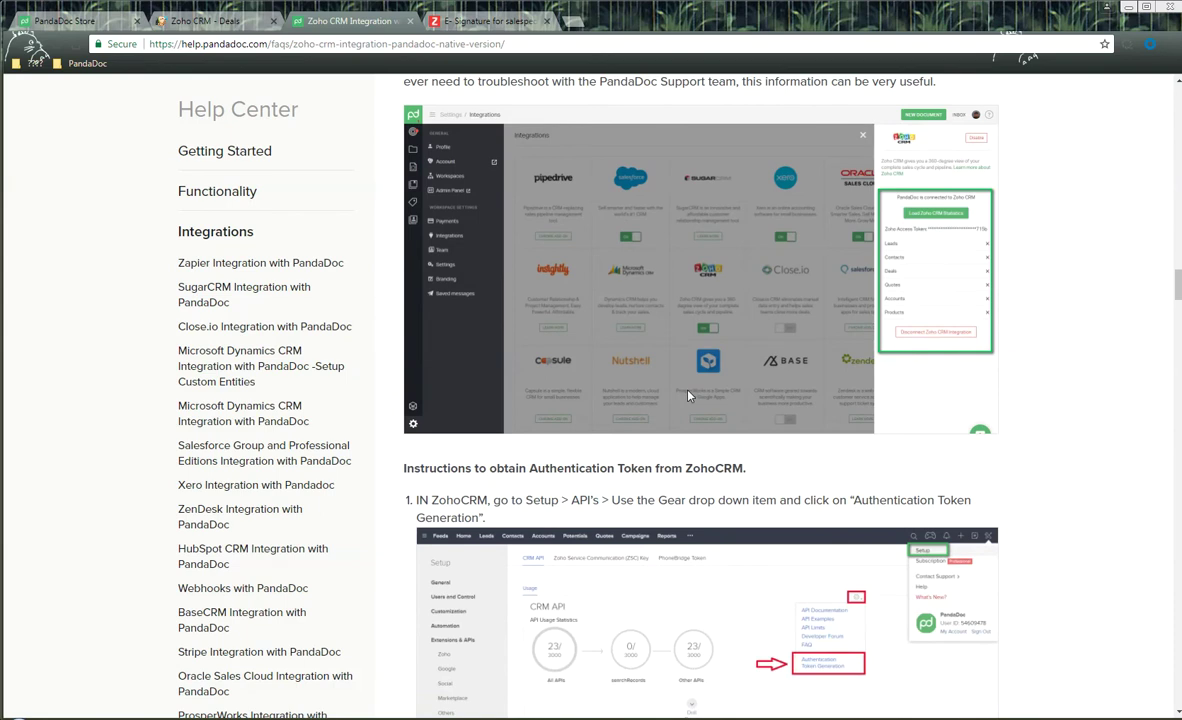
- Read the help article's instructions for obtaining the Zoho CRM authentication token and Step 2 on accessing the PandaDoc panel
{"action": "scroll", "coordinate": [688, 396], "scroll_direction": "down", "scroll_amount": 1}
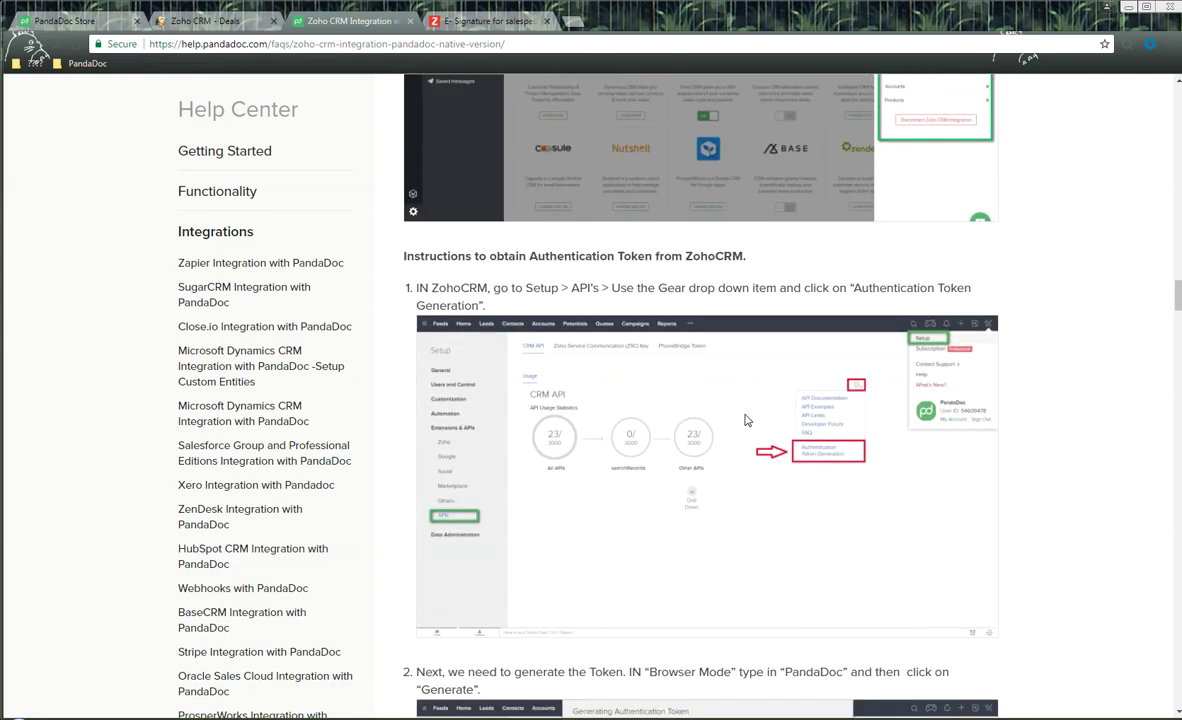
{"action": "scroll", "coordinate": [707, 414], "scroll_direction": "down", "scroll_amount": 2}
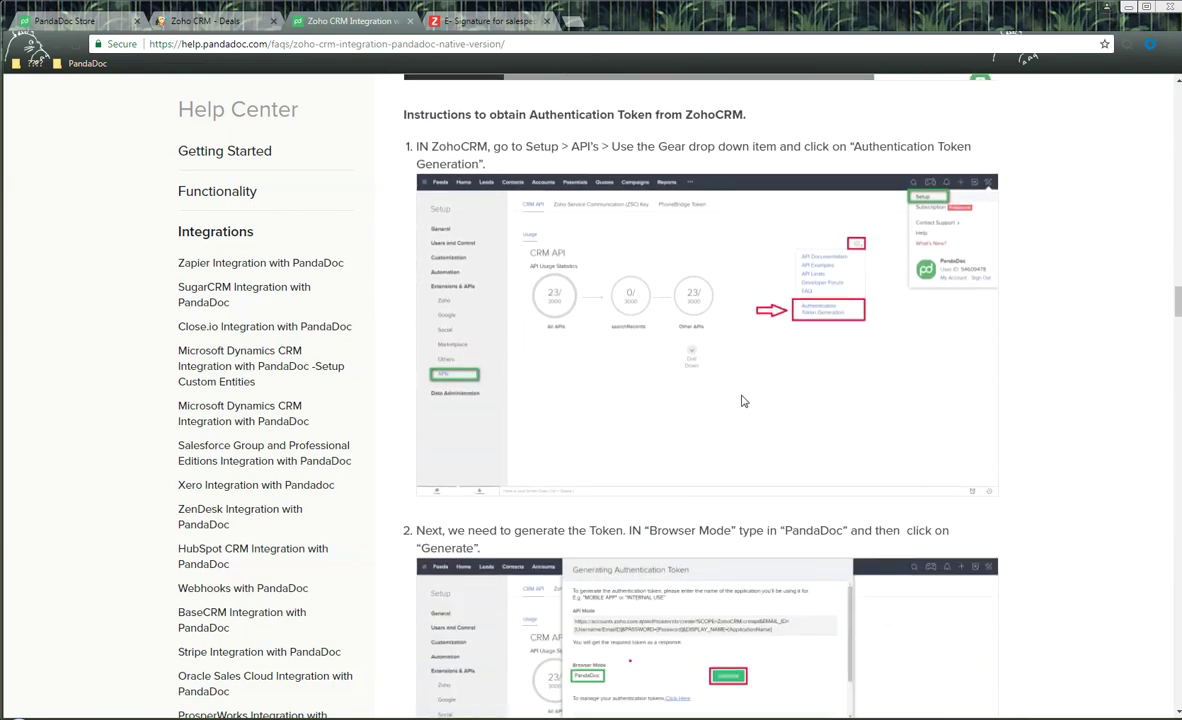
{"action": "scroll", "coordinate": [765, 345], "scroll_direction": "down", "scroll_amount": 3}
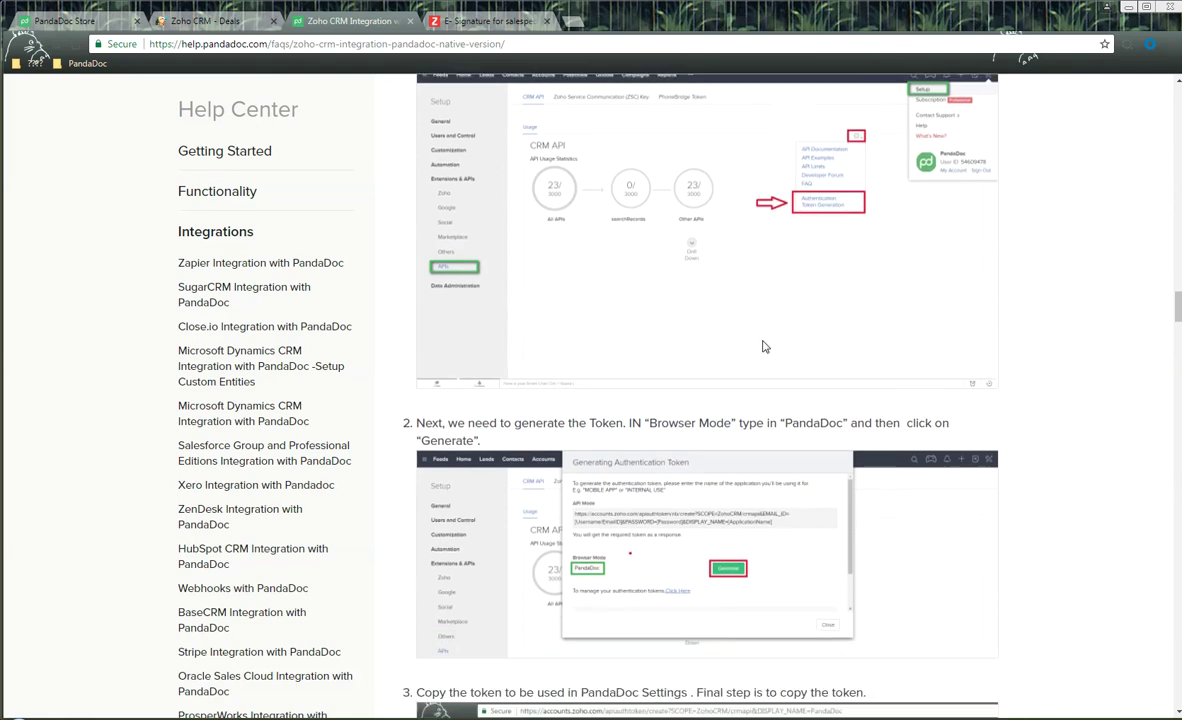
{"action": "scroll", "coordinate": [763, 346], "scroll_direction": "down", "scroll_amount": 5}
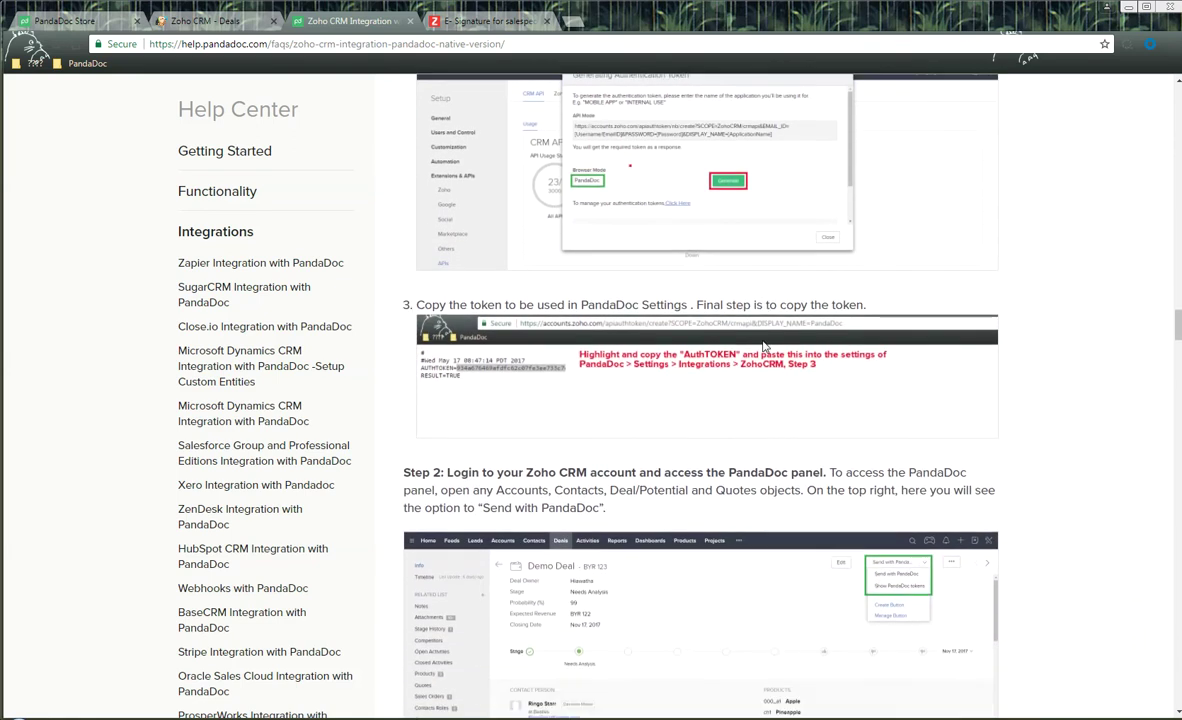
{"action": "scroll", "coordinate": [763, 346], "scroll_direction": "down", "scroll_amount": 2}
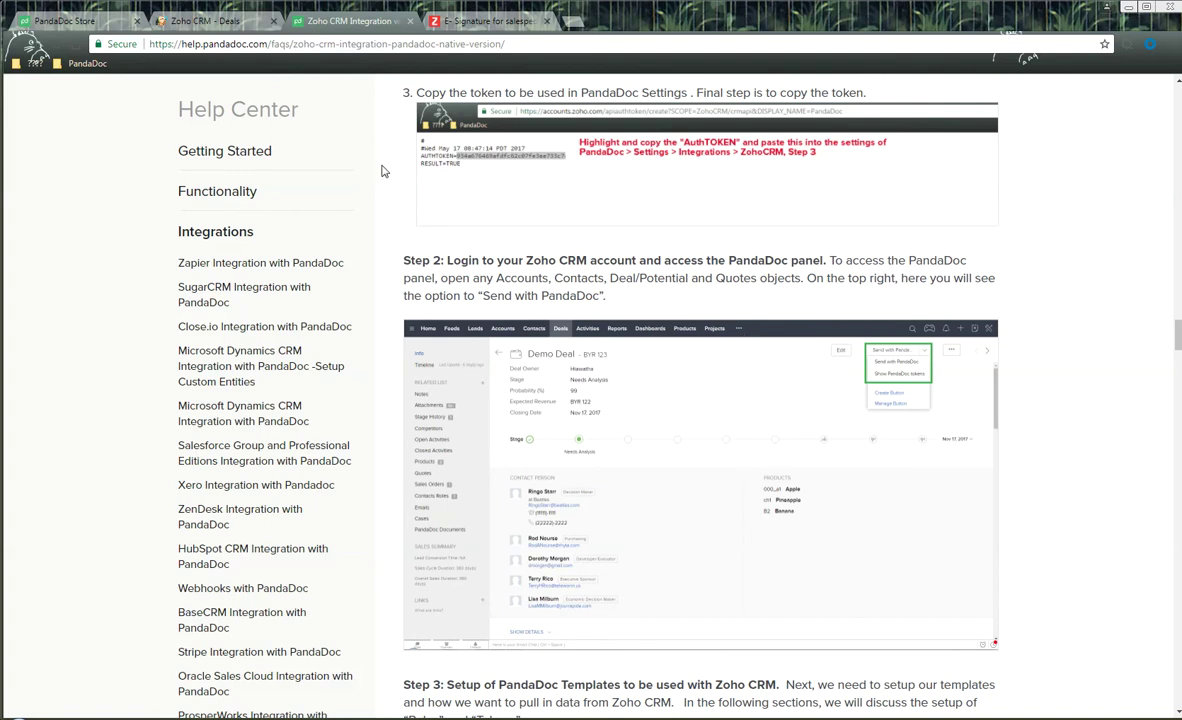
- Switch to Zoho CRM and look through the Leads, Contacts, Accounts, Deals and Quotes modules
{"action": "left_click", "coordinate": [235, 22]}
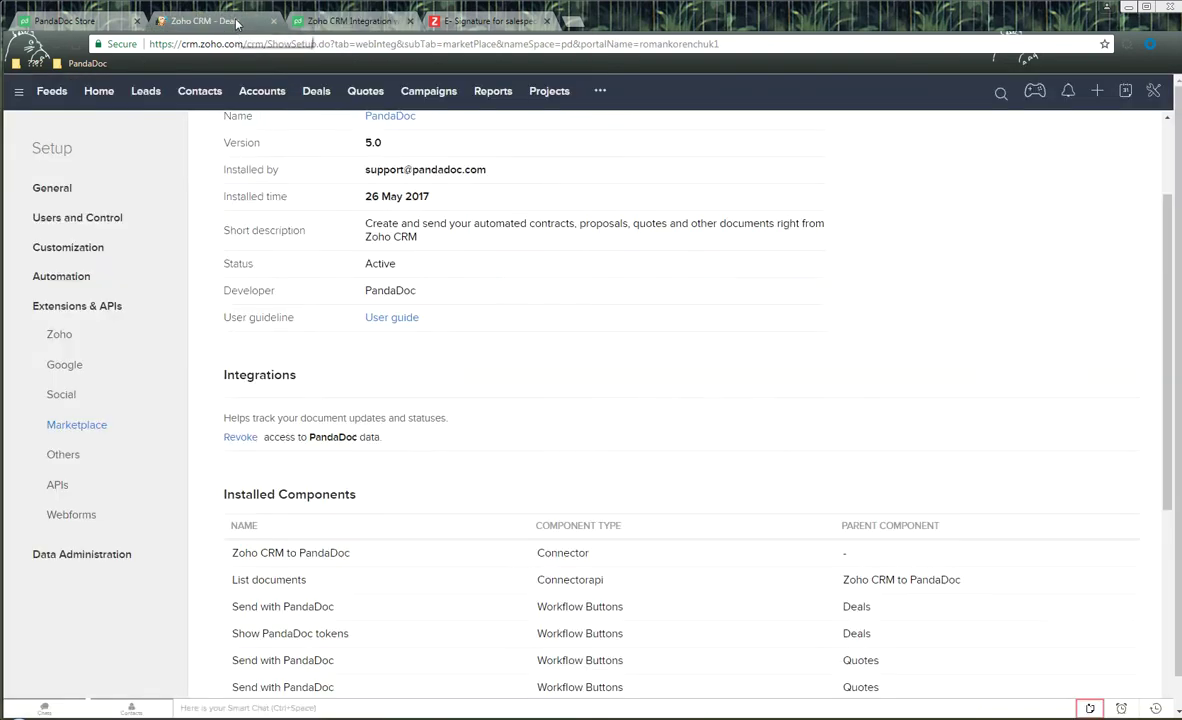
{"action": "left_click", "coordinate": [146, 92]}
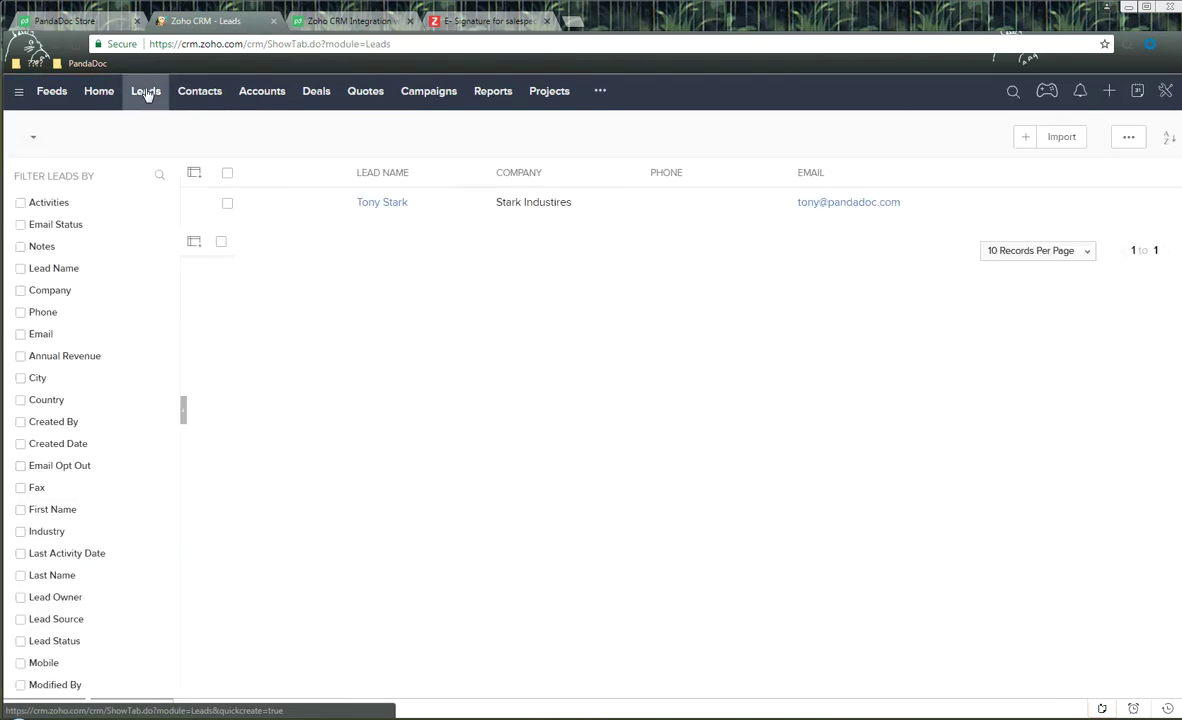
{"action": "left_click", "coordinate": [205, 97]}
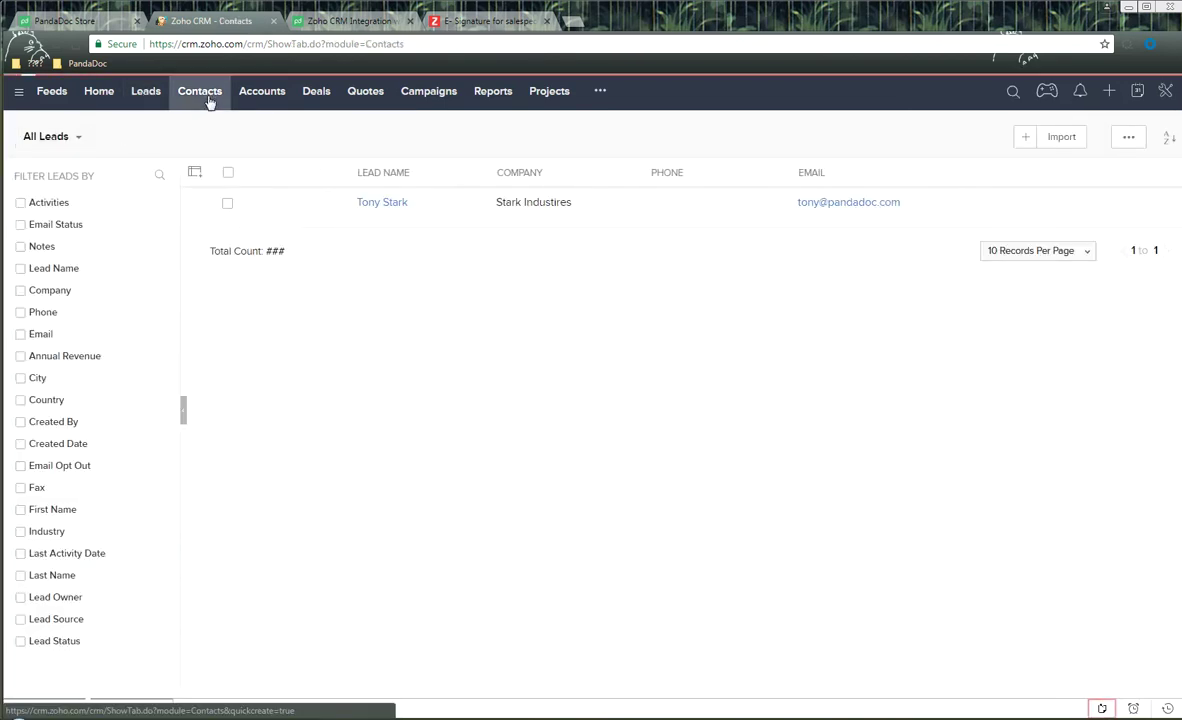
{"action": "left_click", "coordinate": [264, 92]}
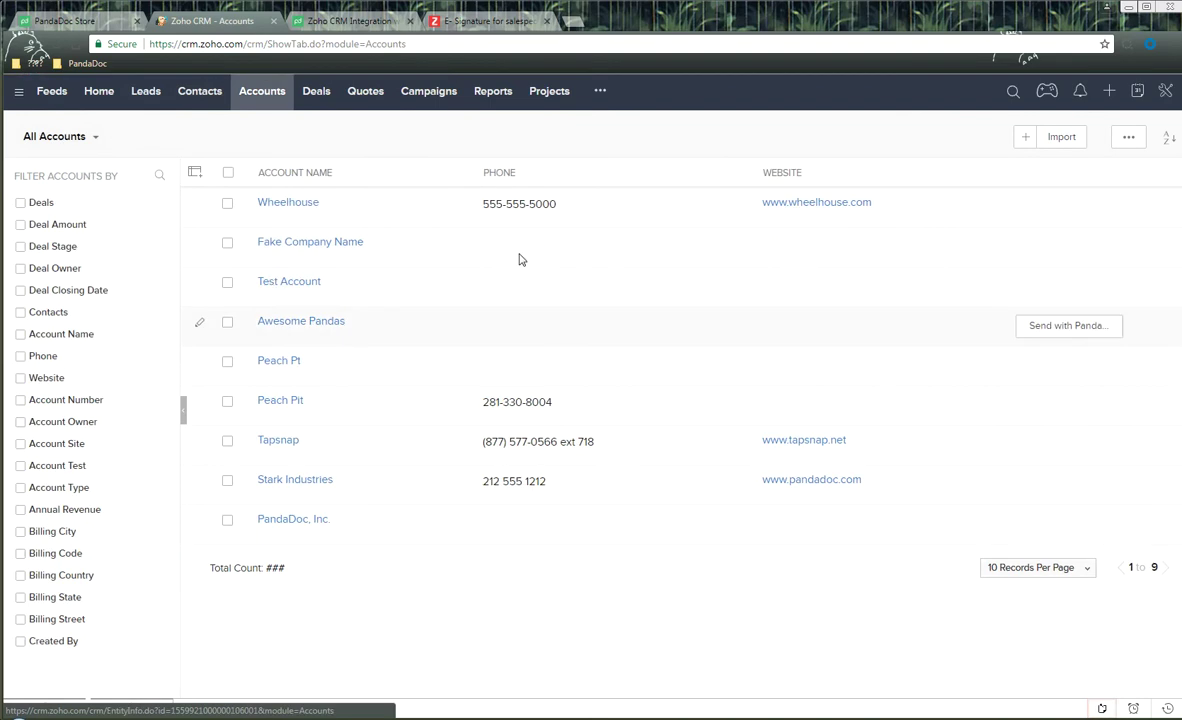
{"action": "left_click", "coordinate": [315, 95]}
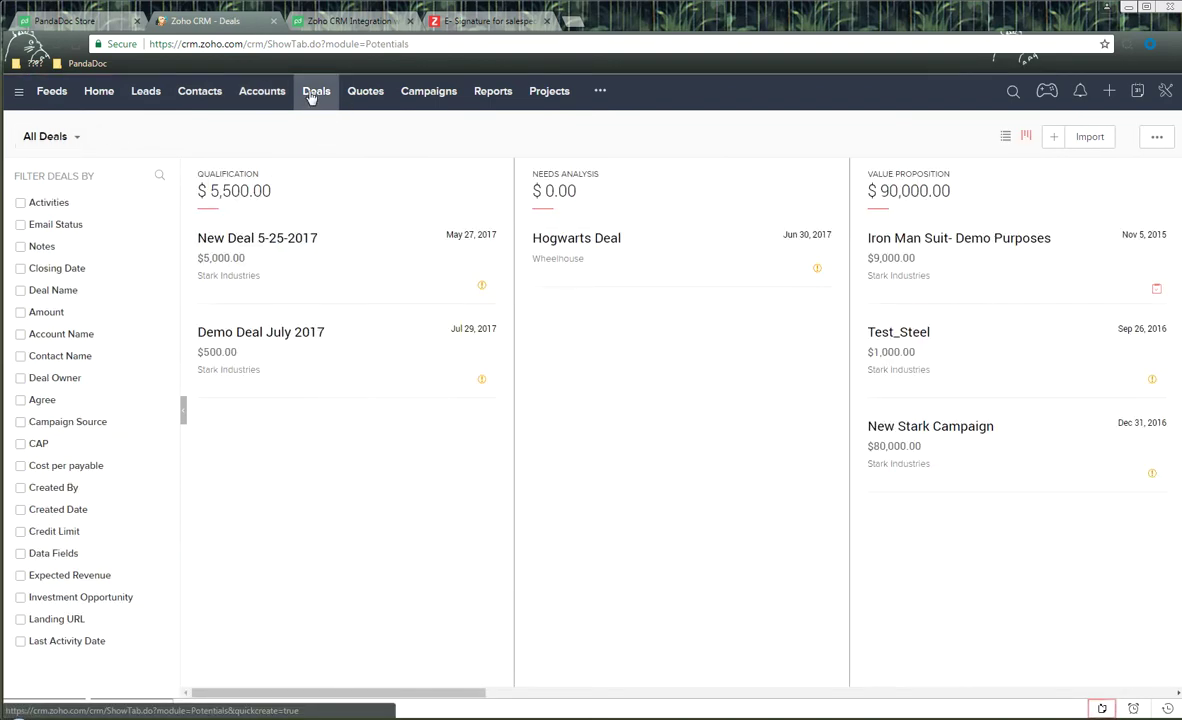
{"action": "left_click", "coordinate": [356, 94]}
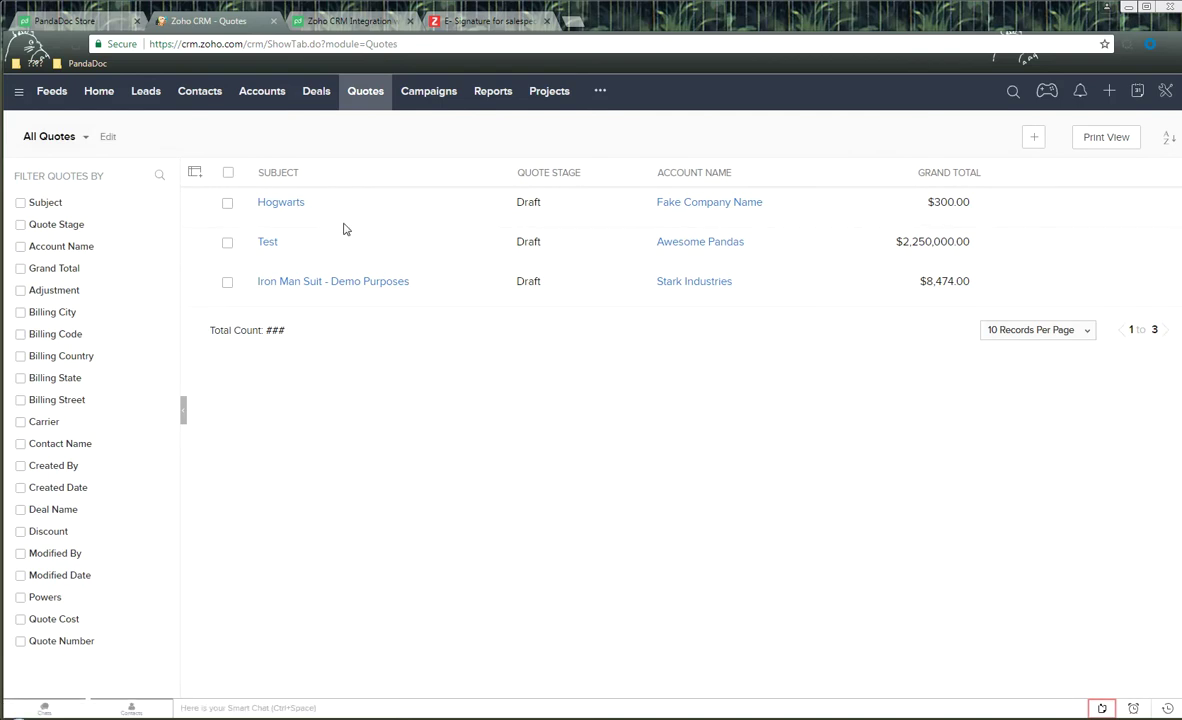
- Open the Demo Deal July 2017 record from the deals and view its PandaDoc options
{"action": "left_click", "coordinate": [316, 93]}
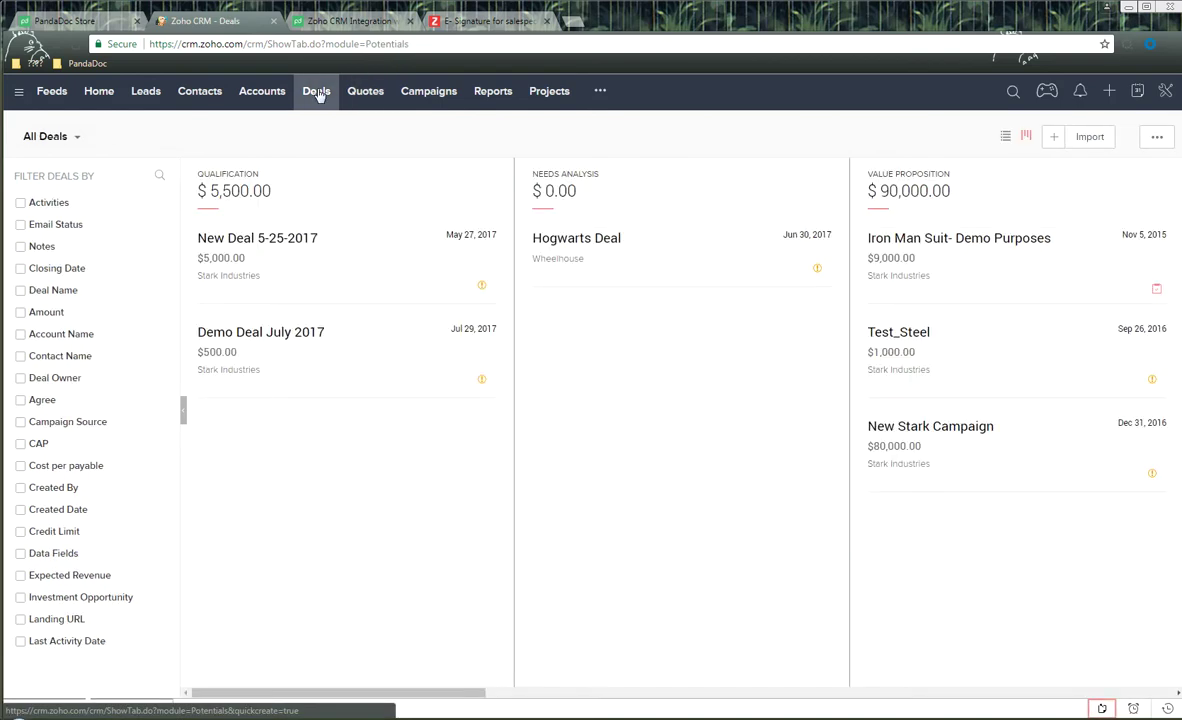
{"action": "left_click", "coordinate": [263, 338]}
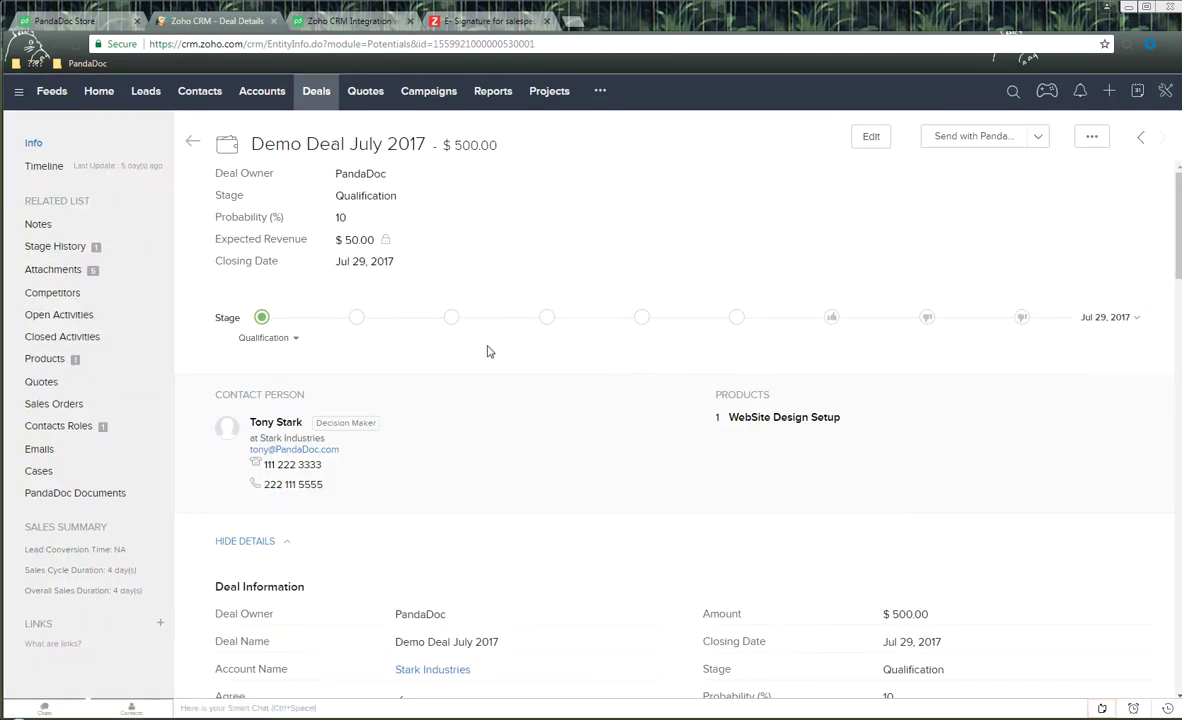
{"action": "left_click", "coordinate": [1038, 140]}
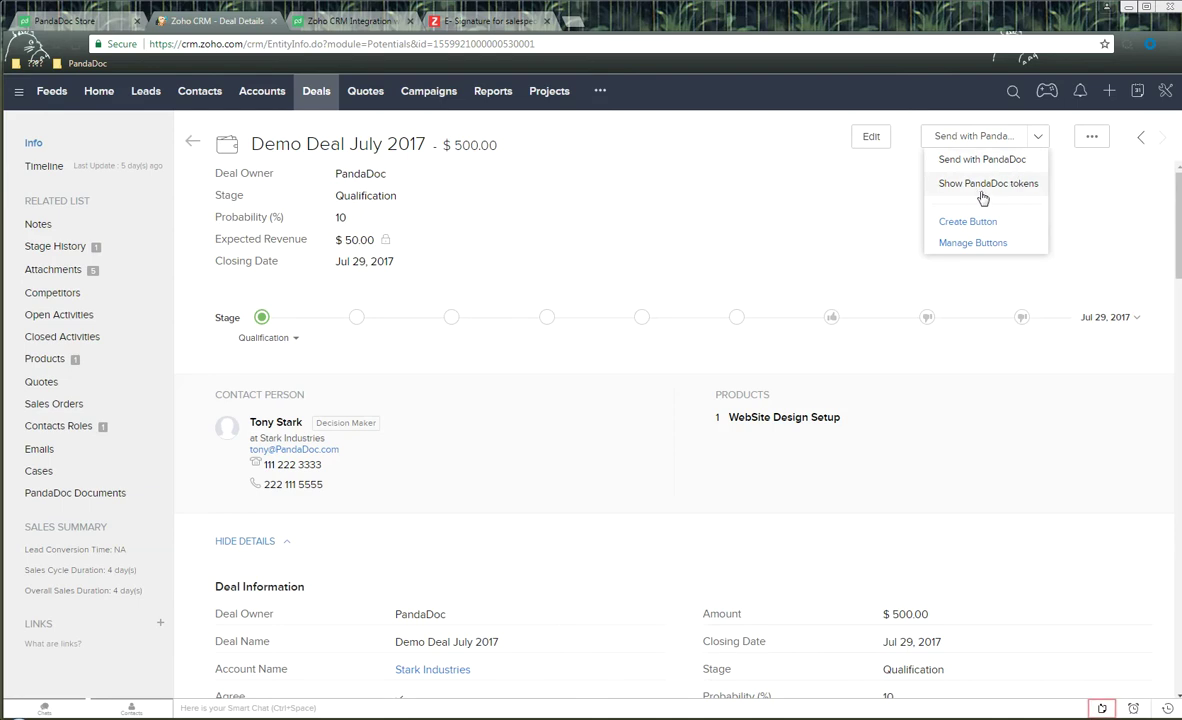
{"action": "left_click", "coordinate": [691, 161]}
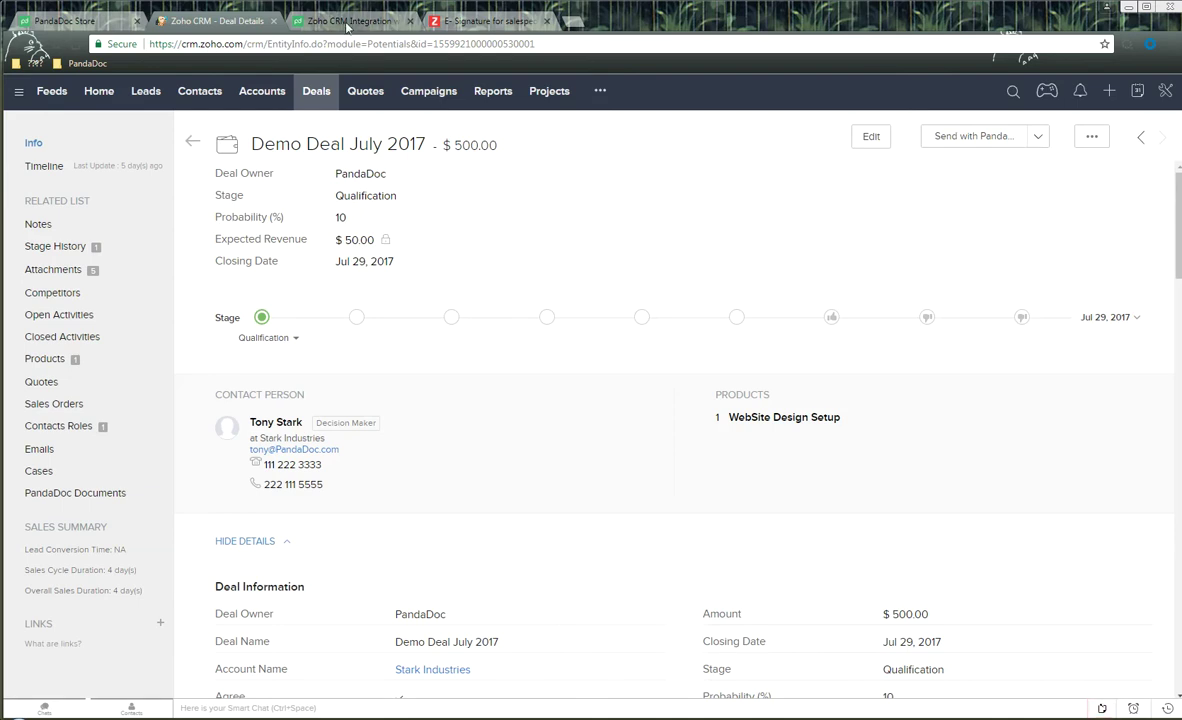
- Return to the help article and read Step 3 on setting up PandaDoc templates for use with Zoho CRM
{"action": "left_click", "coordinate": [346, 27]}
{"action": "scroll", "coordinate": [600, 345], "scroll_direction": "down", "scroll_amount": 5}
{"action": "scroll", "coordinate": [651, 345], "scroll_direction": "down", "scroll_amount": 2}
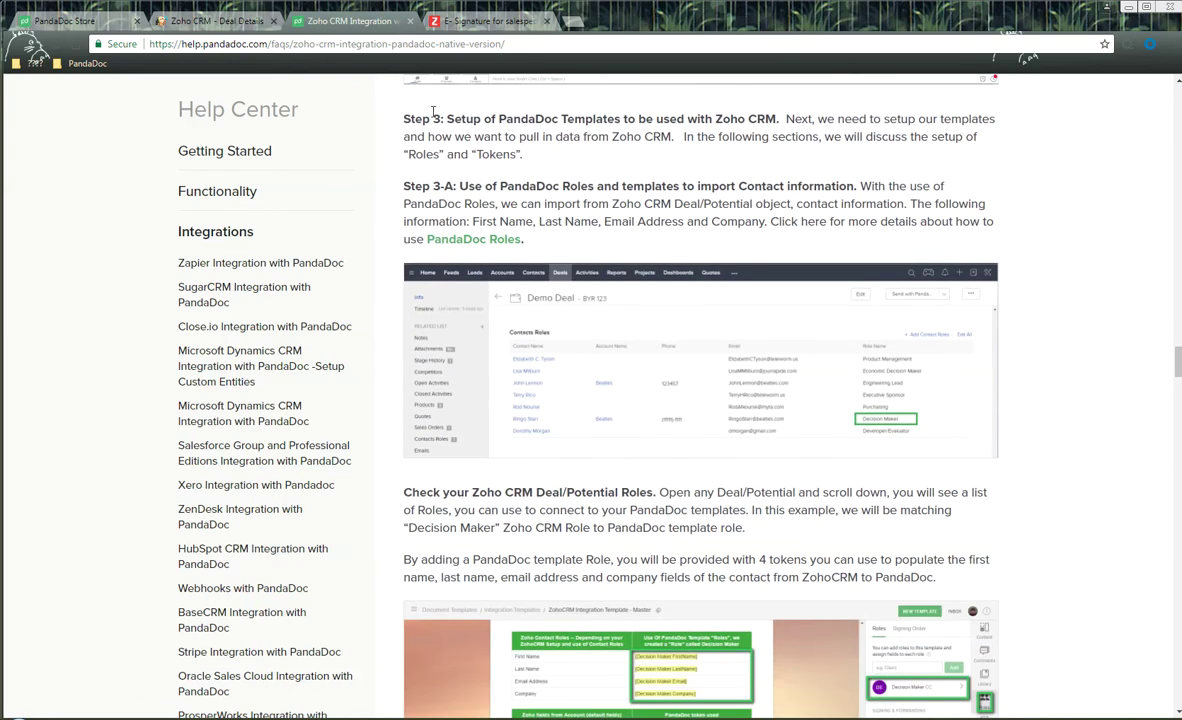
{"action": "left_click_drag", "start_coordinate": [450, 118], "coordinate": [708, 124]}
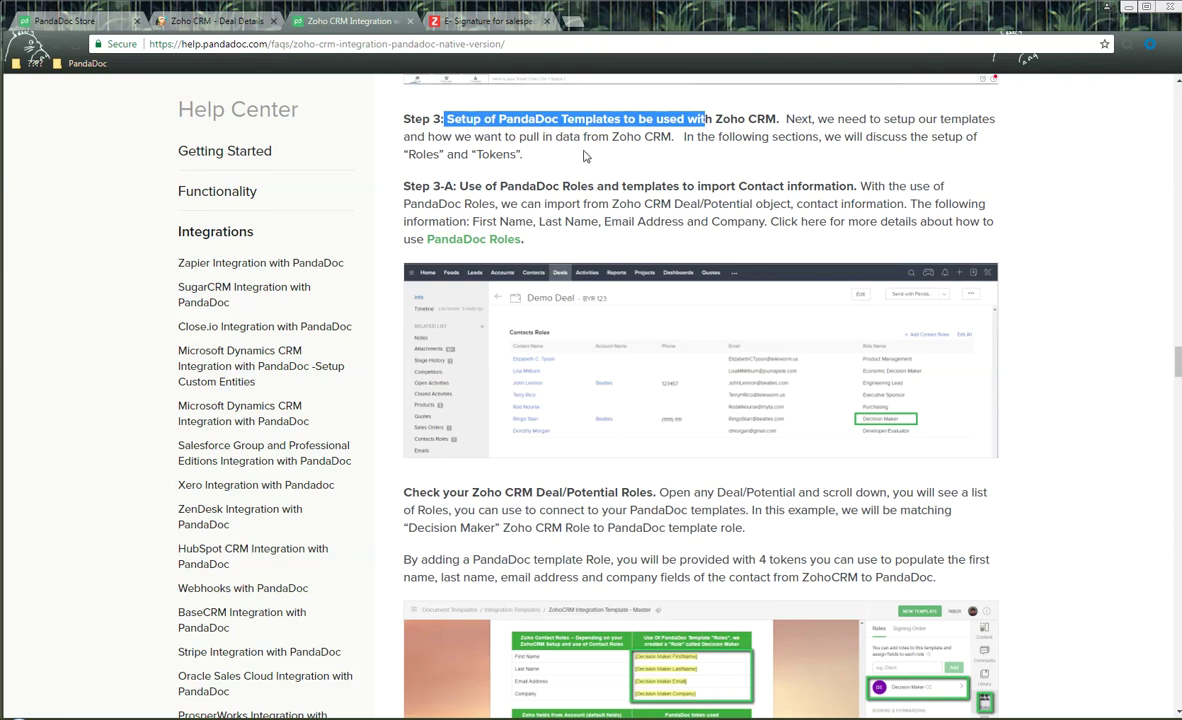
- Go back to the Zoho CRM deal and examine its Contacts Roles list, highlighting the contact's Decision Maker role name
{"action": "left_click", "coordinate": [255, 22]}
{"action": "scroll", "coordinate": [590, 254], "scroll_direction": "down", "scroll_amount": 1}
{"action": "scroll", "coordinate": [590, 254], "scroll_direction": "down", "scroll_amount": 10}
{"action": "scroll", "coordinate": [590, 254], "scroll_direction": "down", "scroll_amount": 4}
{"action": "scroll", "coordinate": [590, 252], "scroll_direction": "up", "scroll_amount": 1}
{"action": "scroll", "coordinate": [591, 248], "scroll_direction": "down", "scroll_amount": 1}
{"action": "scroll", "coordinate": [591, 248], "scroll_direction": "down", "scroll_amount": 5}
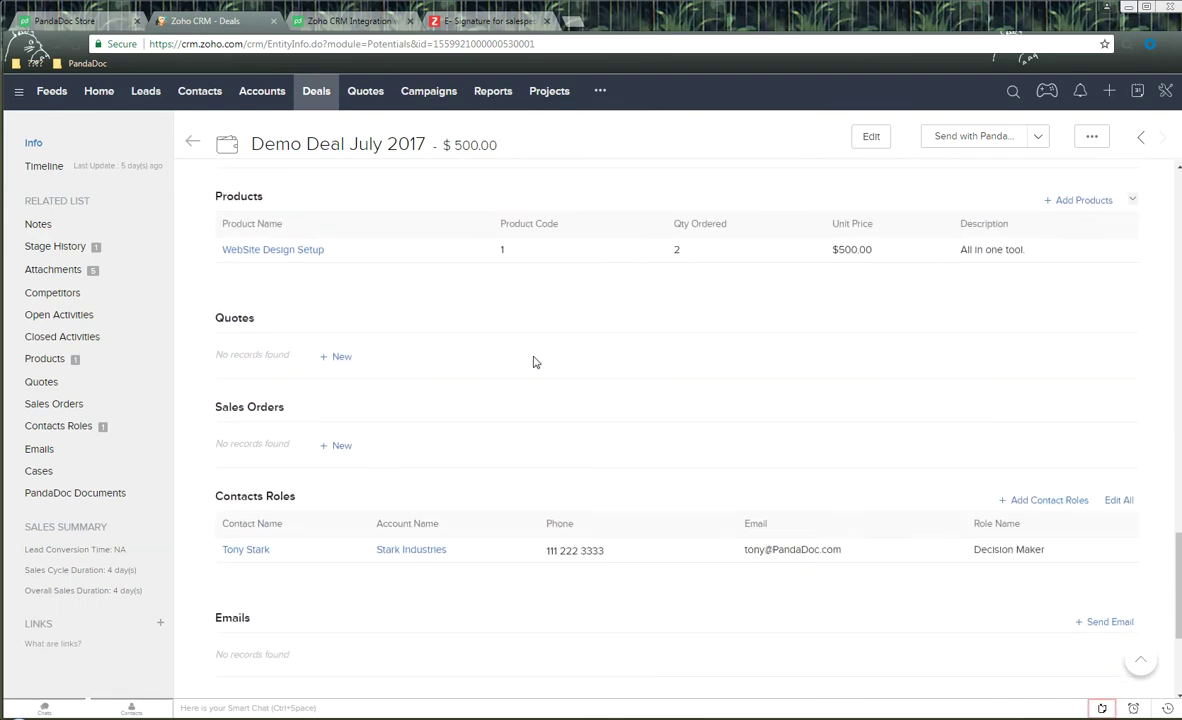
{"action": "left_click_drag", "start_coordinate": [208, 496], "coordinate": [333, 497]}
{"action": "left_click_drag", "start_coordinate": [973, 550], "coordinate": [1048, 558]}
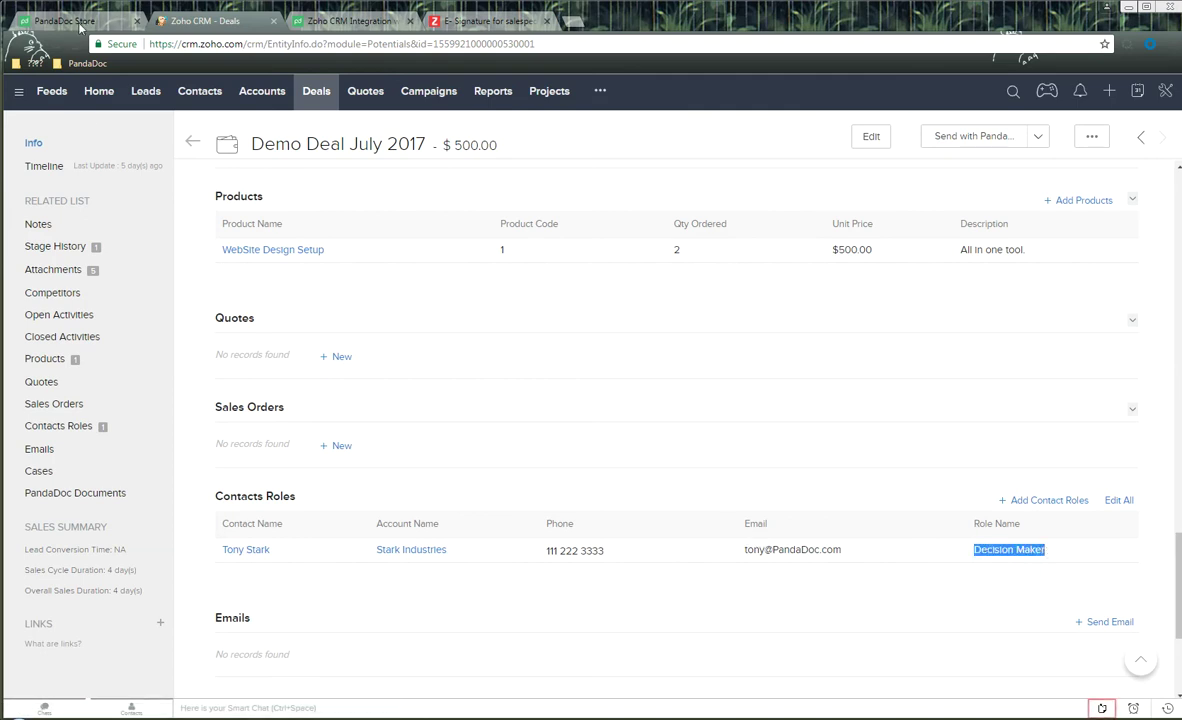
- Switch to PandaDoc and open the ZohoCRM Integration Template - Master V2 - Chrome from the Integration Templates folder
{"action": "left_click", "coordinate": [79, 24]}
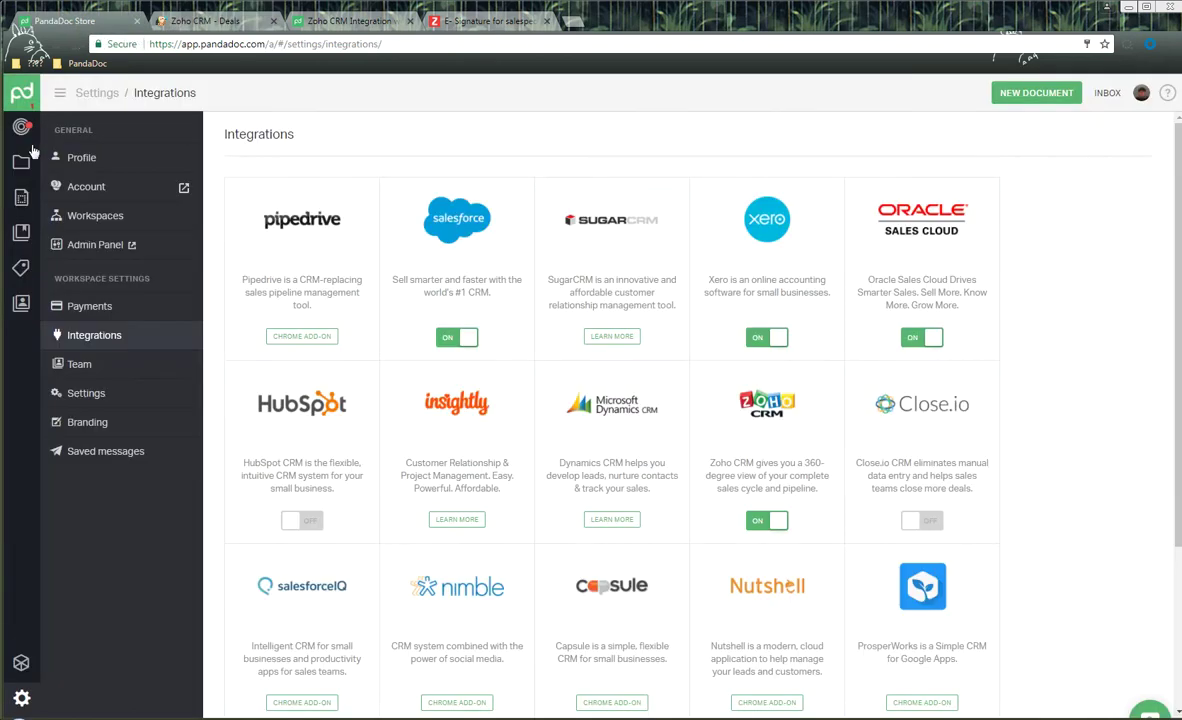
{"action": "left_click", "coordinate": [23, 201]}
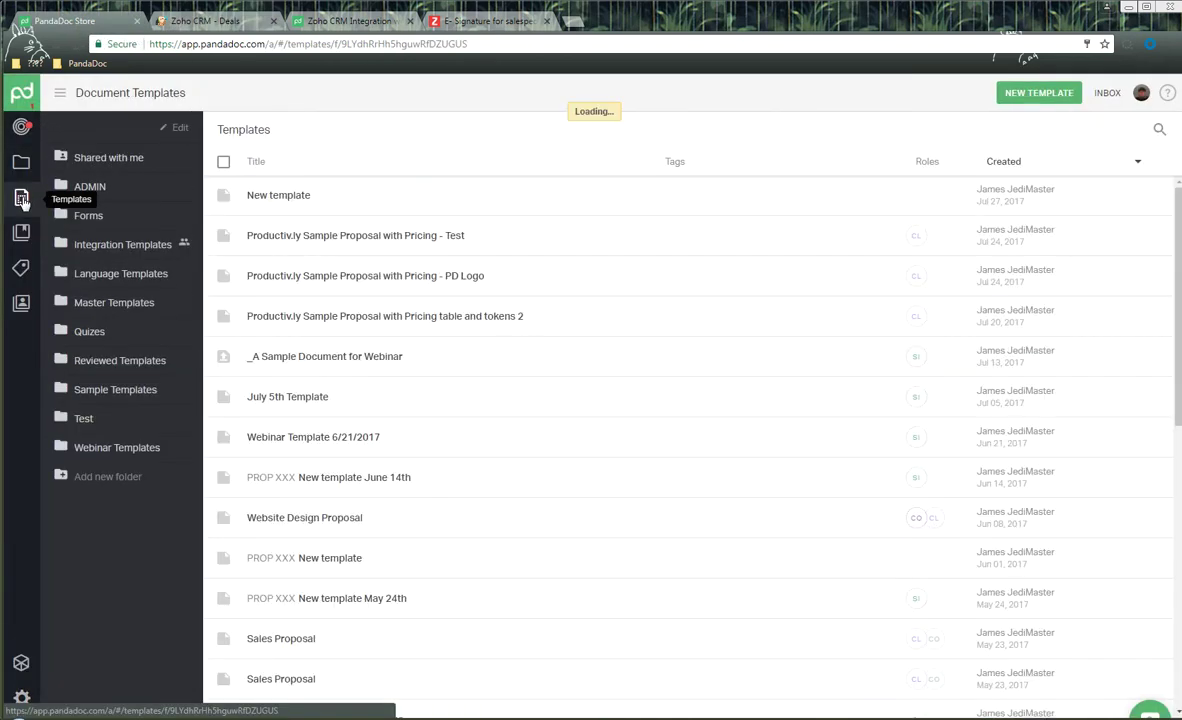
{"action": "left_click", "coordinate": [111, 256]}
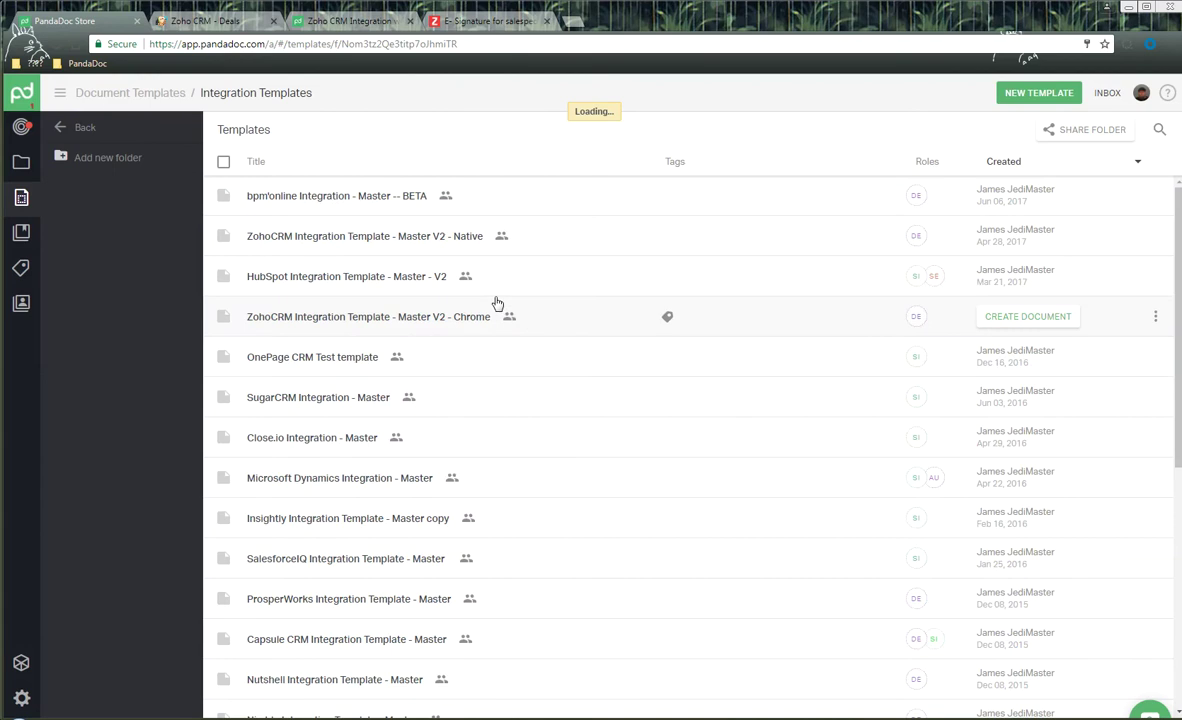
{"action": "left_click", "coordinate": [446, 317]}
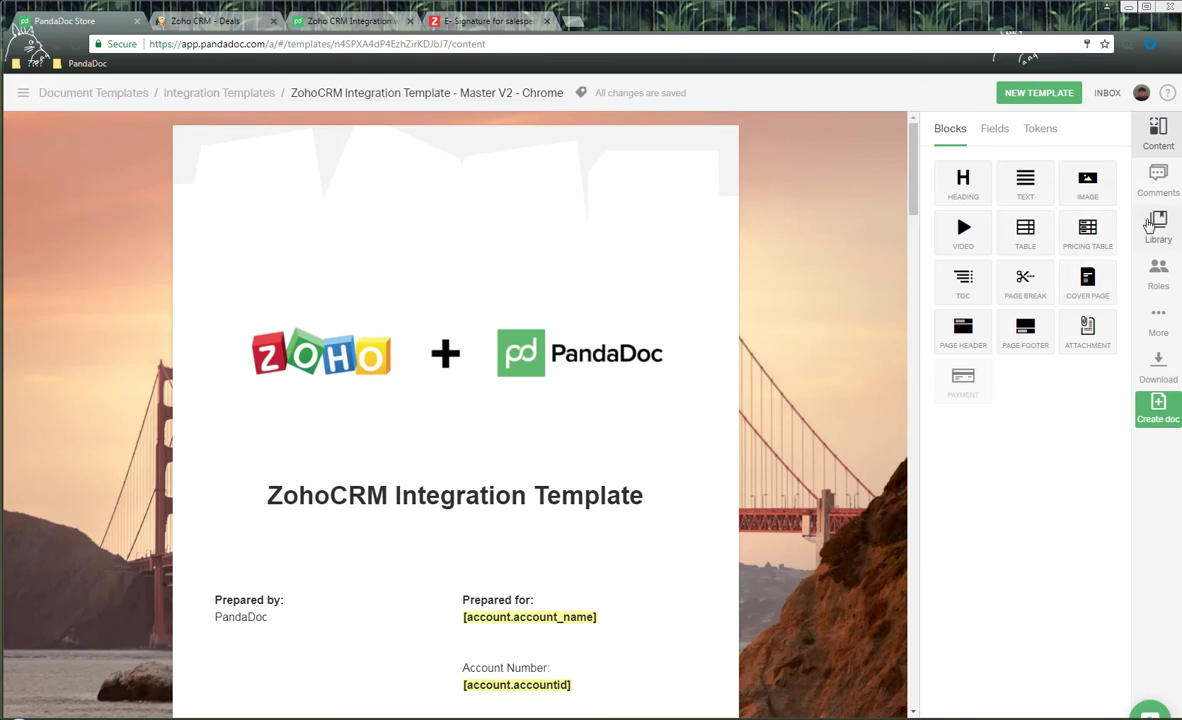
- Examine the template's Decision Maker role, its role and custom tokens, and the token tables in the document
{"action": "left_click", "coordinate": [1159, 285]}
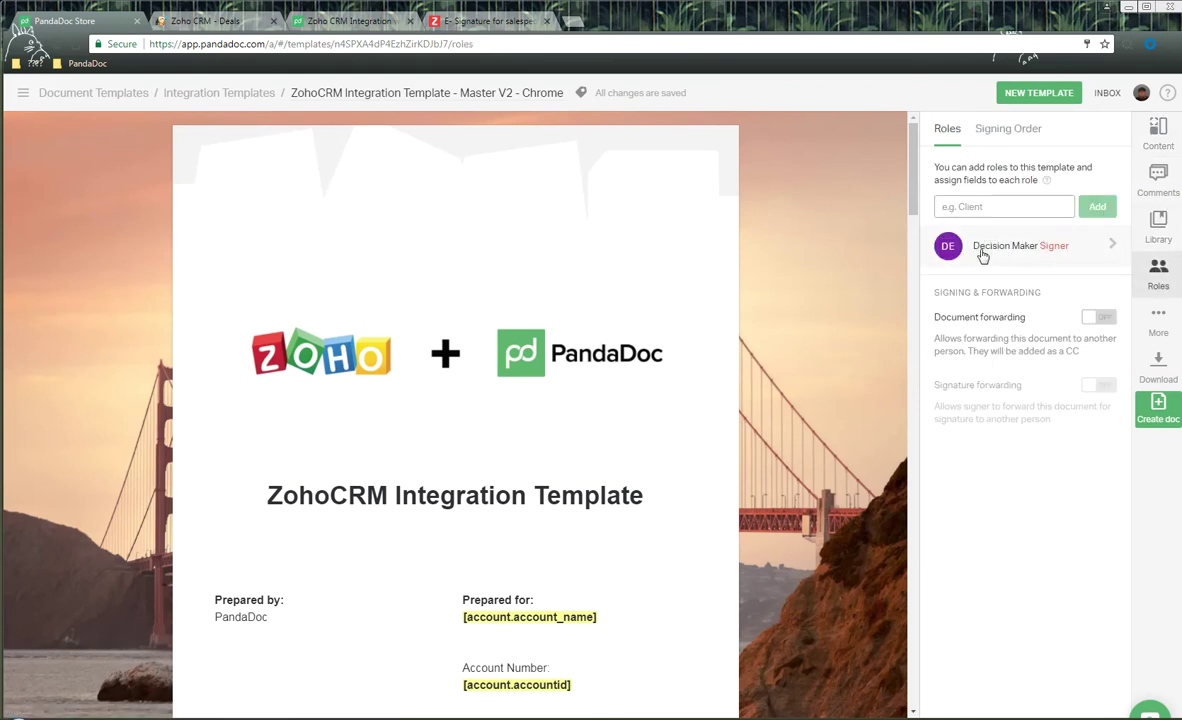
{"action": "left_click", "coordinate": [1150, 140]}
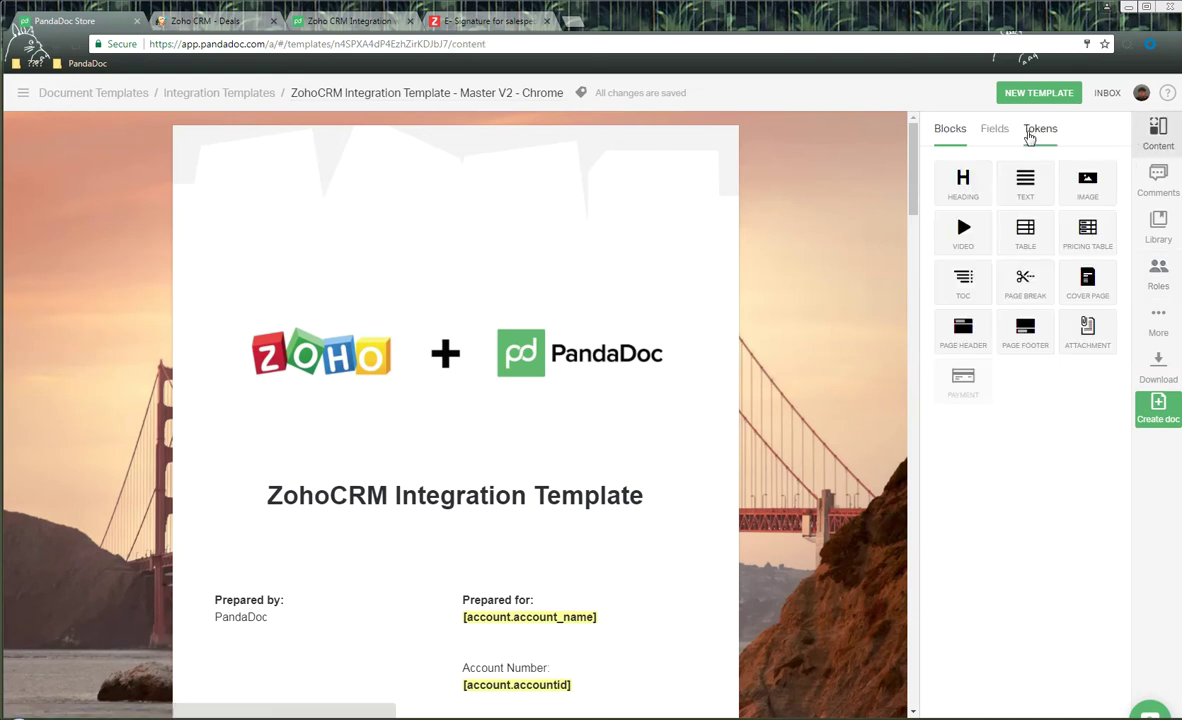
{"action": "left_click", "coordinate": [1037, 130]}
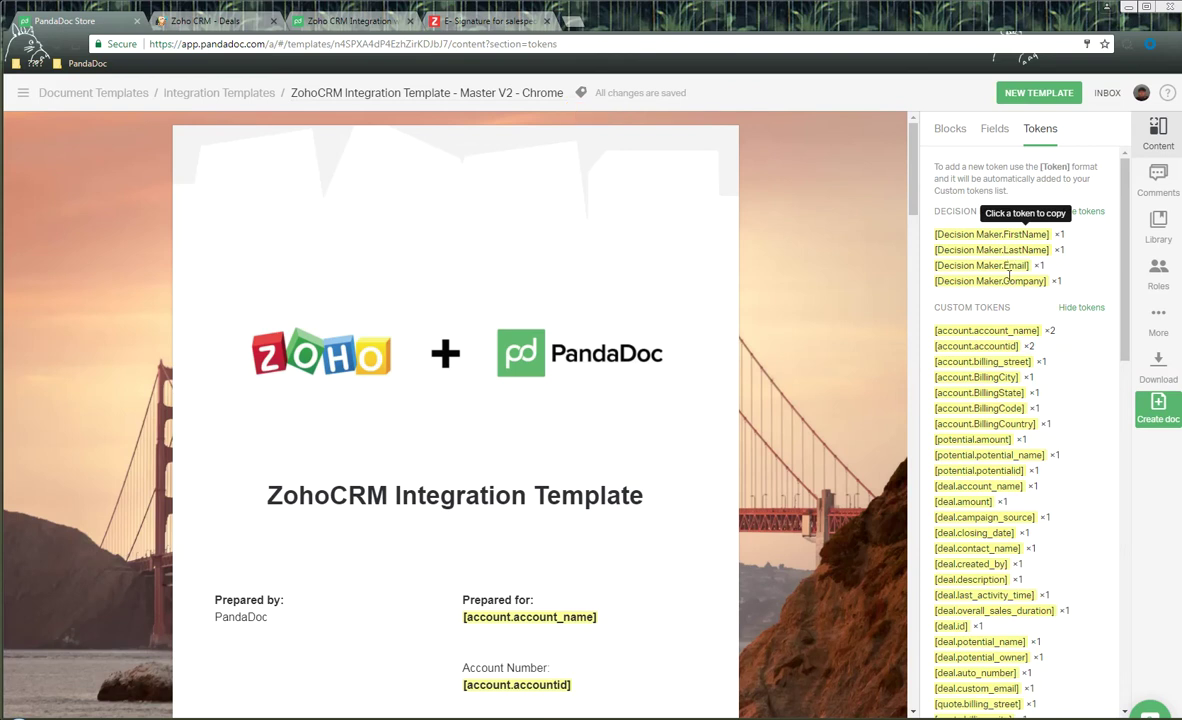
{"action": "scroll", "coordinate": [702, 303], "scroll_direction": "down", "scroll_amount": 6}
{"action": "scroll", "coordinate": [703, 302], "scroll_direction": "down", "scroll_amount": 2}
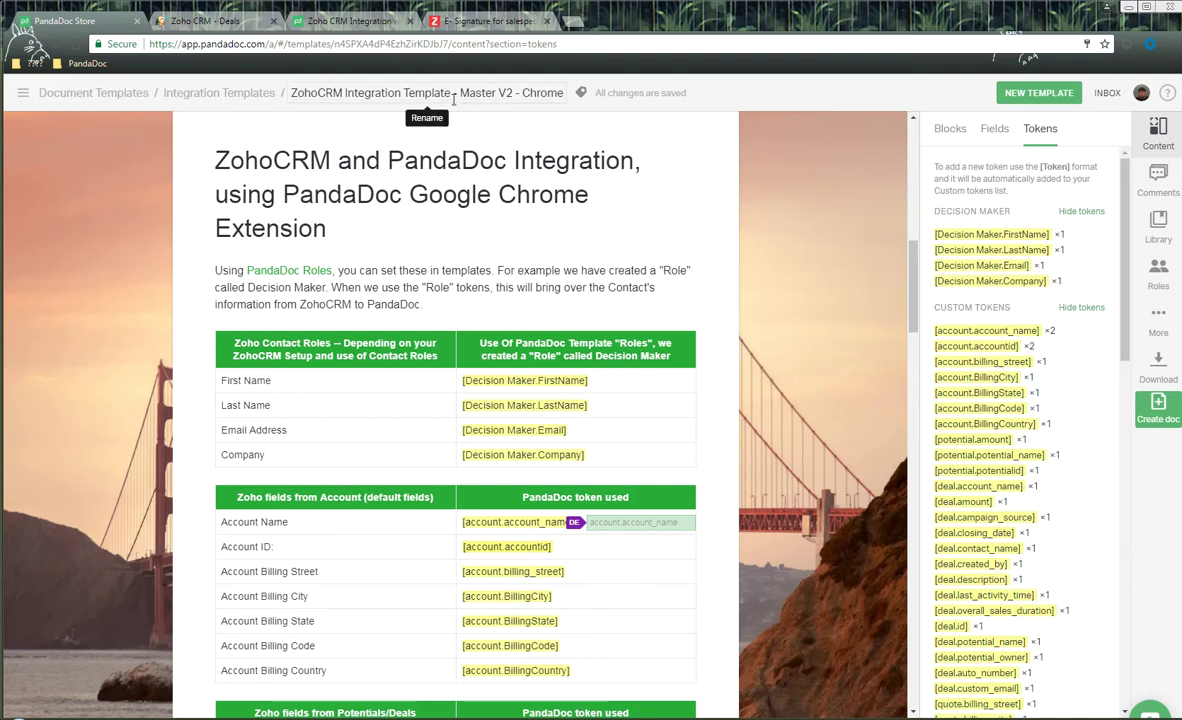
- Return to the Demo Deal July 2017 record in Zoho CRM and show its PandaDoc tokens
{"action": "left_click", "coordinate": [247, 28]}
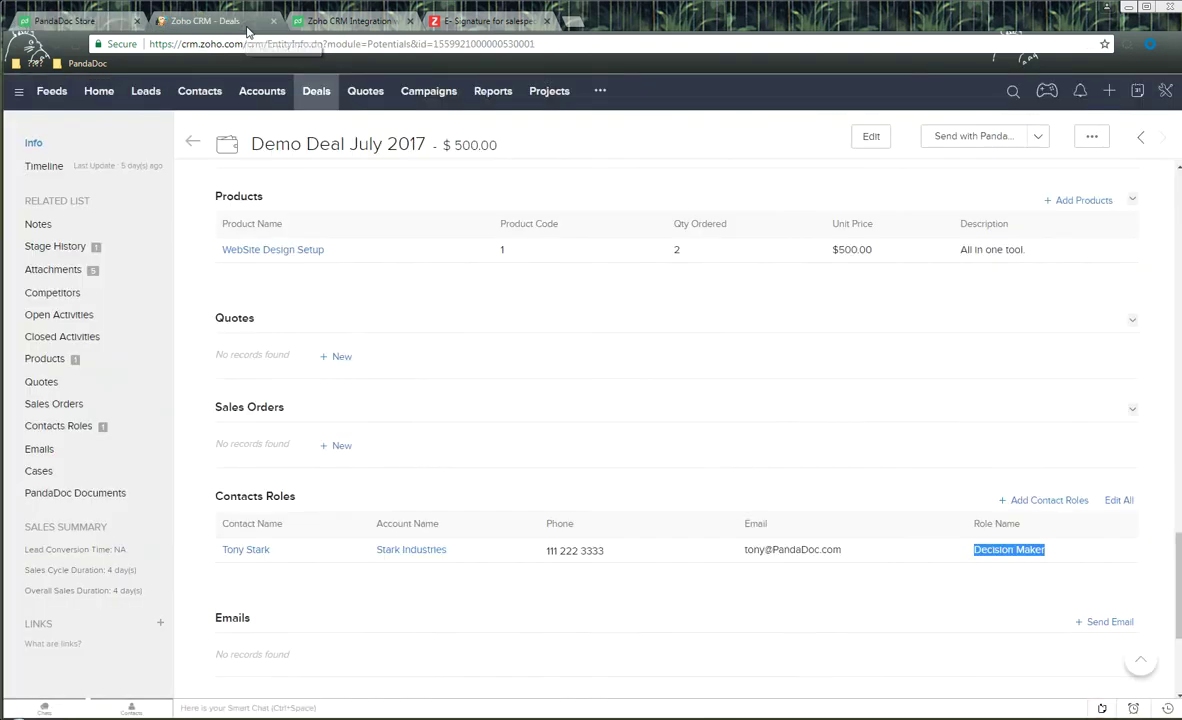
{"action": "left_click", "coordinate": [1040, 140]}
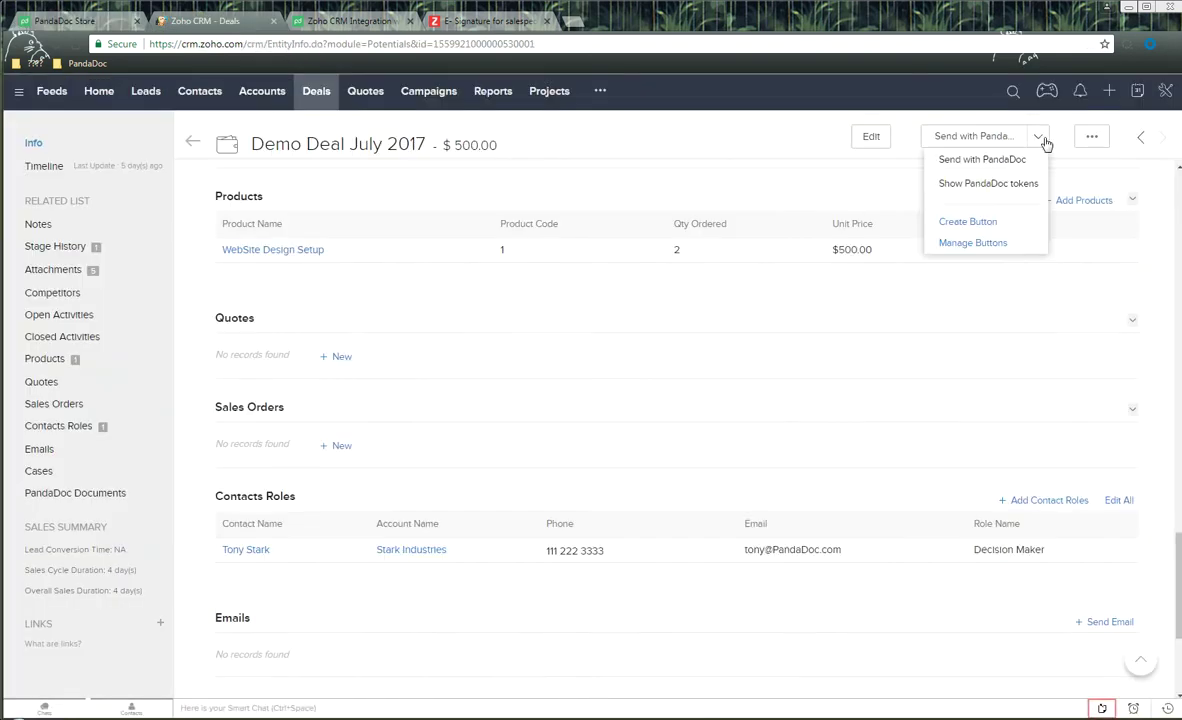
{"action": "left_click", "coordinate": [990, 184]}
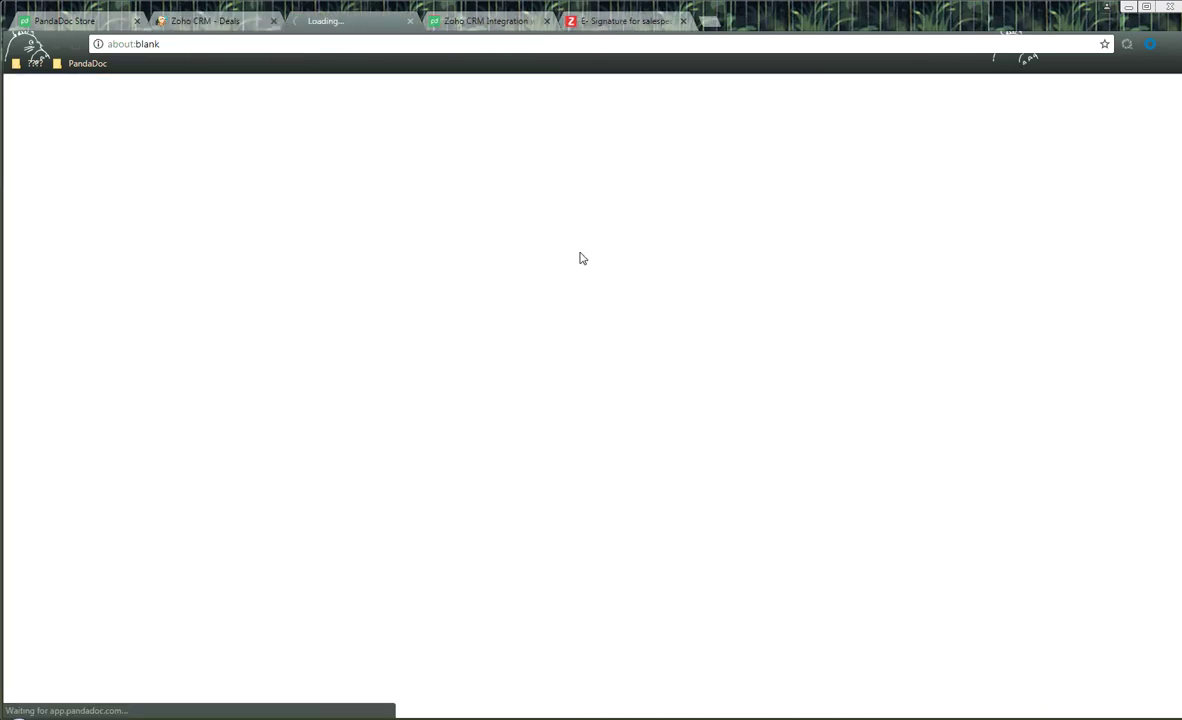
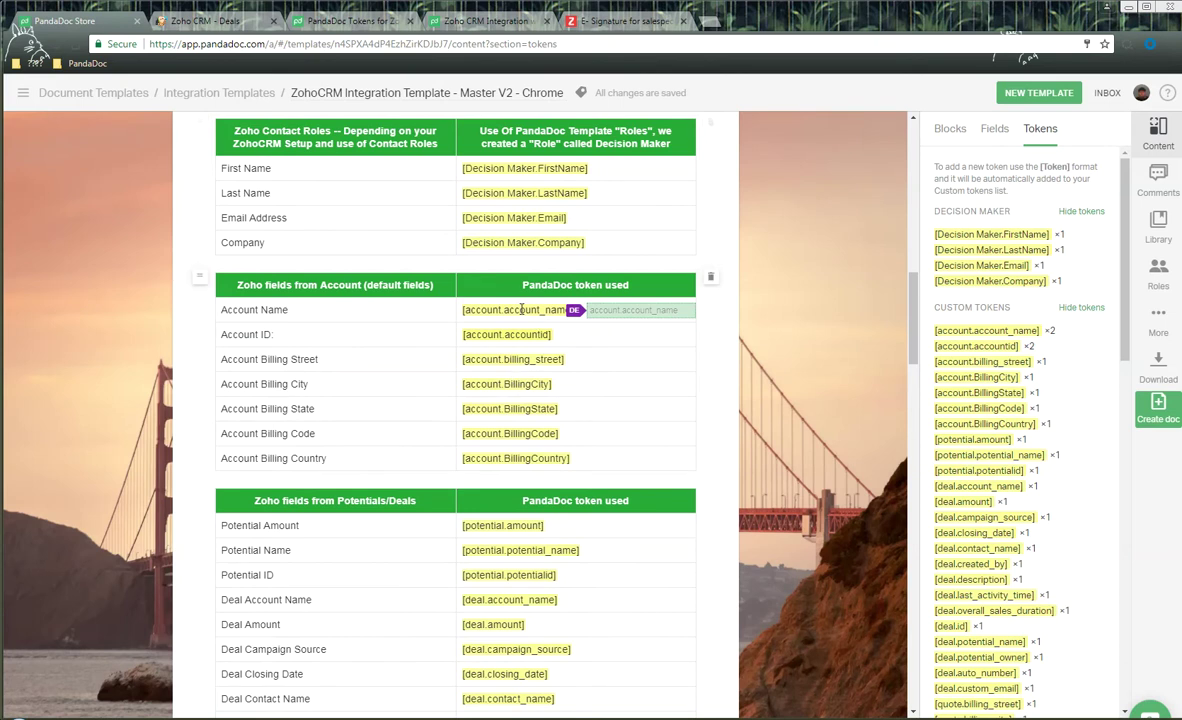
- Examine the template's tables of Account, Potentials/Deals, Quotes and Contacts fields with their matching PandaDoc tokens
{"action": "left_click", "coordinate": [568, 341]}
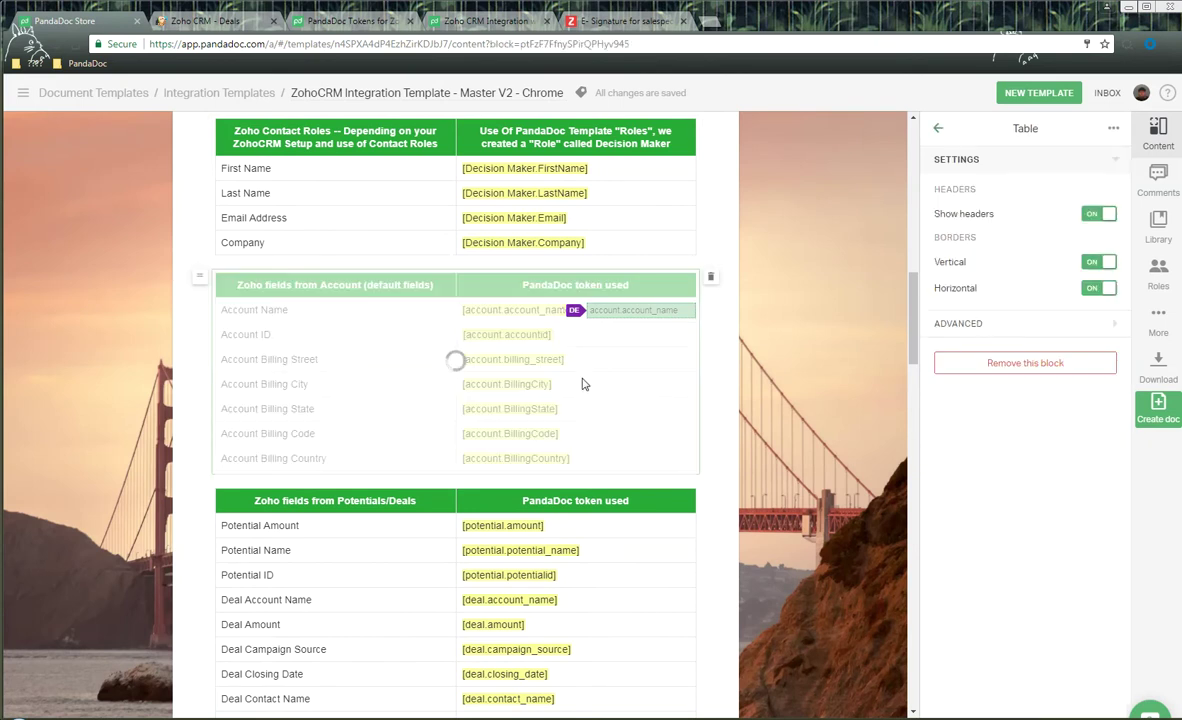
{"action": "scroll", "coordinate": [553, 393], "scroll_direction": "down", "scroll_amount": 2}
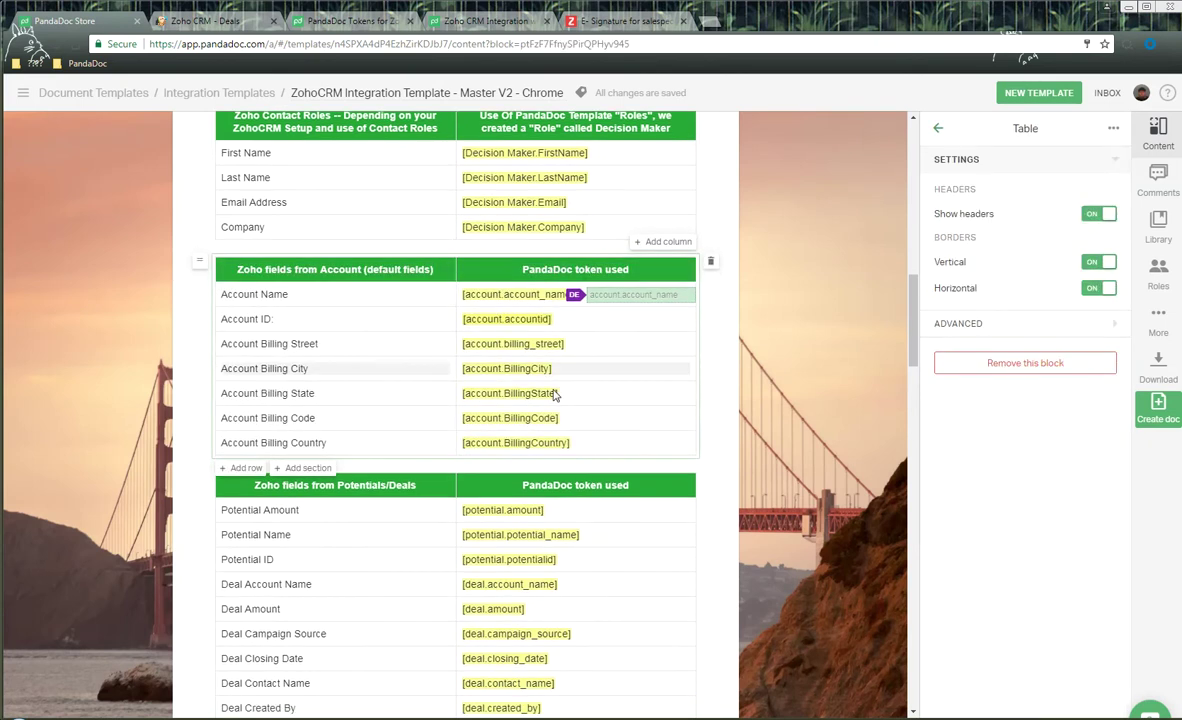
{"action": "scroll", "coordinate": [530, 410], "scroll_direction": "down", "scroll_amount": 3}
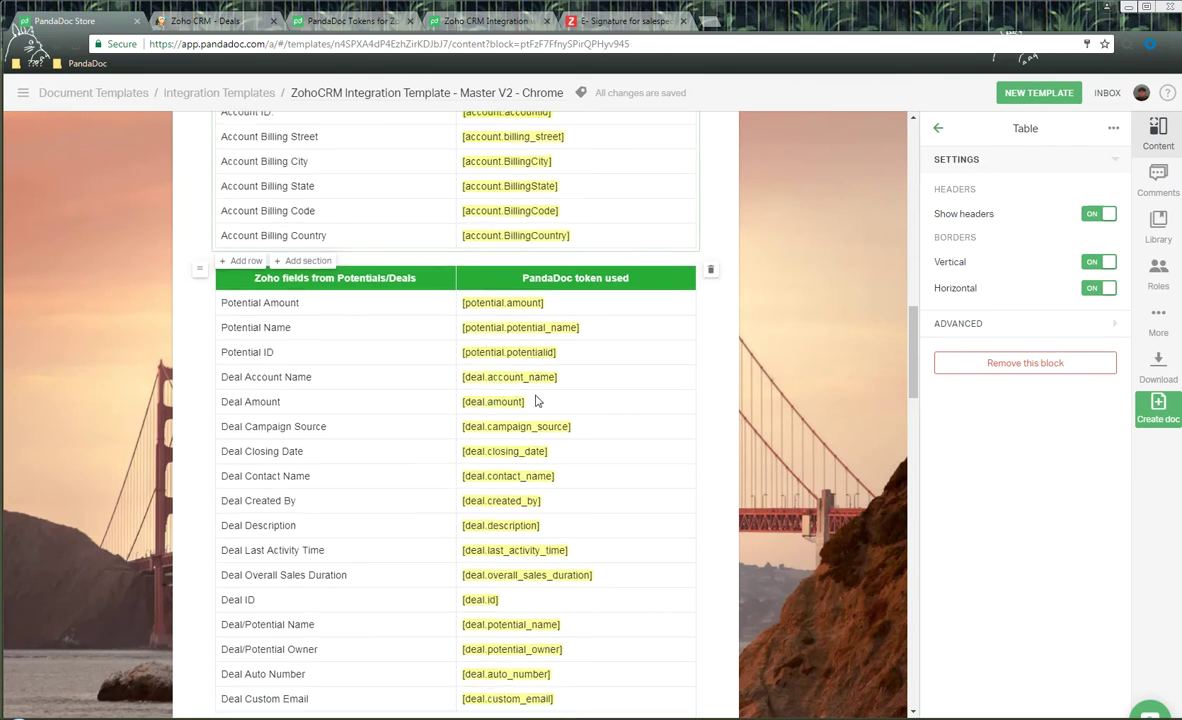
{"action": "scroll", "coordinate": [536, 405], "scroll_direction": "down", "scroll_amount": 2}
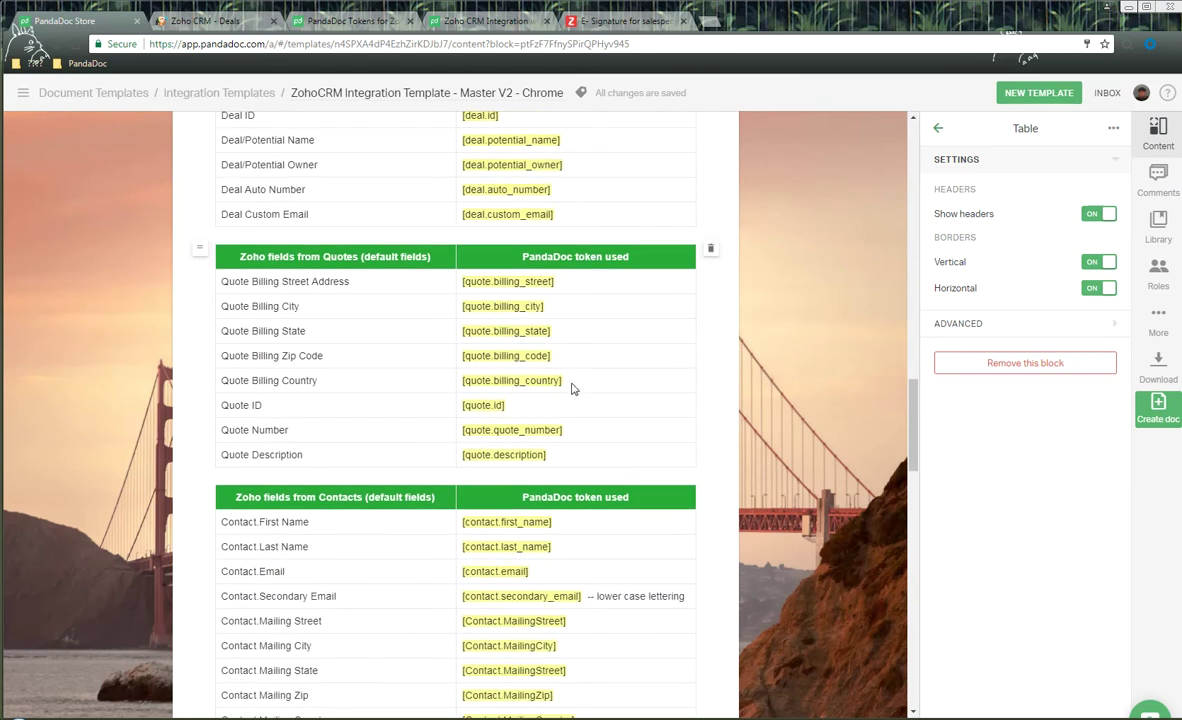
{"action": "scroll", "coordinate": [572, 388], "scroll_direction": "down", "scroll_amount": 2}
{"action": "scroll", "coordinate": [544, 390], "scroll_direction": "down", "scroll_amount": 4}
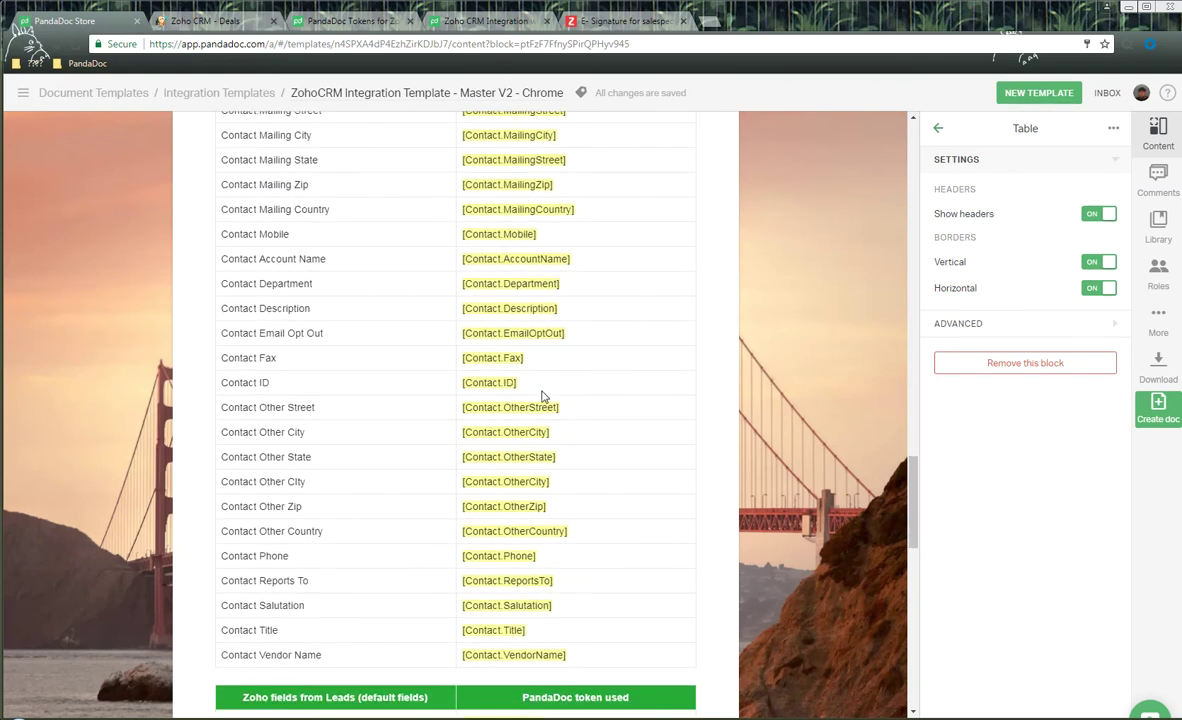
- Switch to the Demo Deal July 2017 record in Zoho CRM and examine its related lists, highlighting the Products heading
{"action": "left_click", "coordinate": [232, 22]}
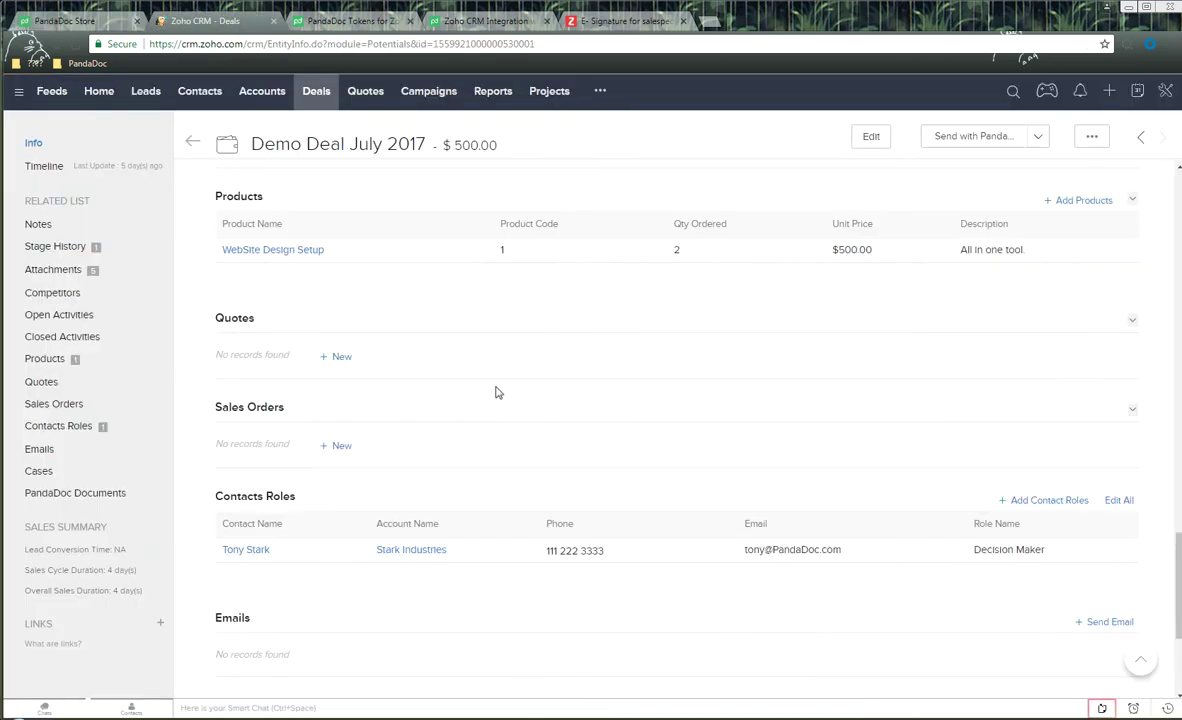
{"action": "scroll", "coordinate": [495, 390], "scroll_direction": "down", "scroll_amount": 2}
{"action": "scroll", "coordinate": [495, 390], "scroll_direction": "down", "scroll_amount": 1}
{"action": "scroll", "coordinate": [493, 388], "scroll_direction": "up", "scroll_amount": 4}
{"action": "scroll", "coordinate": [493, 389], "scroll_direction": "down", "scroll_amount": 1}
{"action": "left_click_drag", "start_coordinate": [219, 259], "coordinate": [316, 268]}
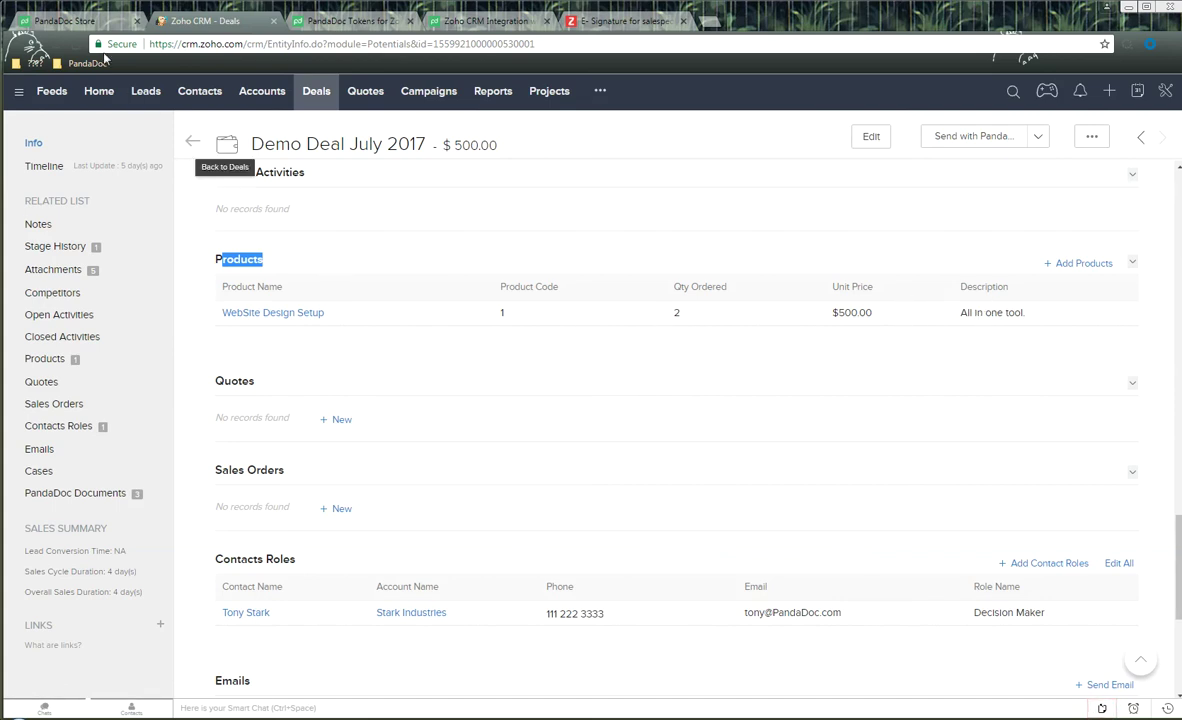
- Return to the PandaDoc template and inspect its pricing table settings, highlighting the "Automatically add products to this table" option
{"action": "left_click", "coordinate": [78, 20]}
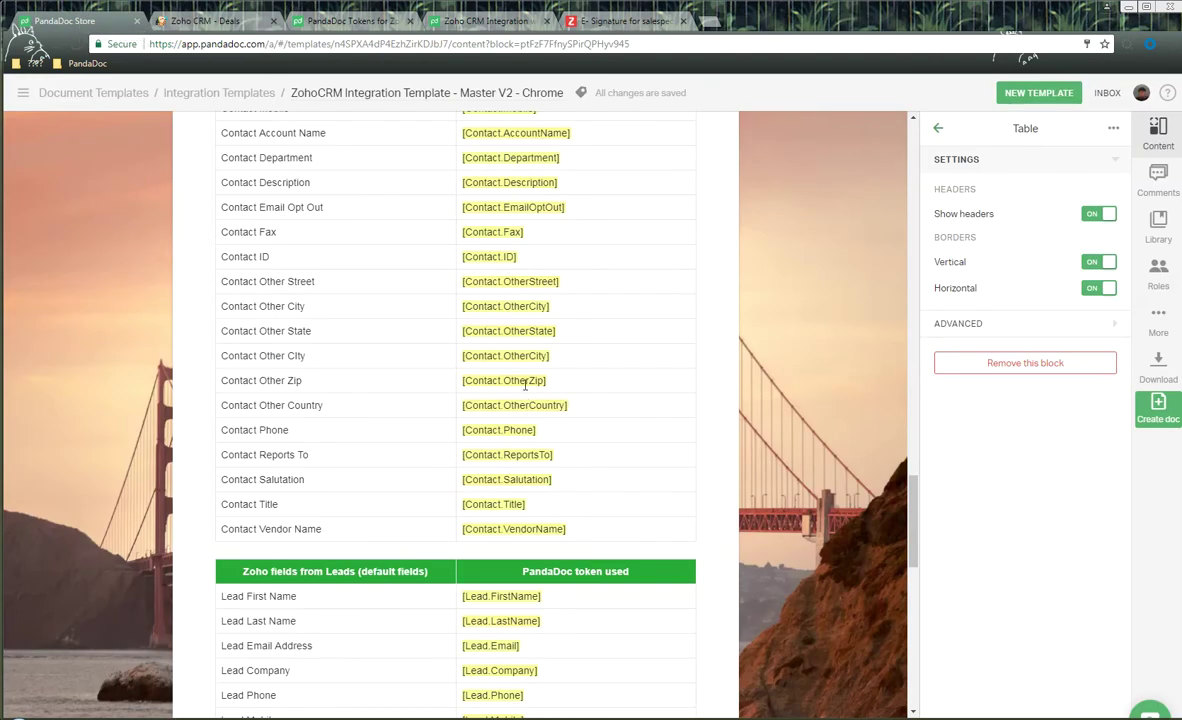
{"action": "scroll", "coordinate": [505, 401], "scroll_direction": "down", "scroll_amount": 10}
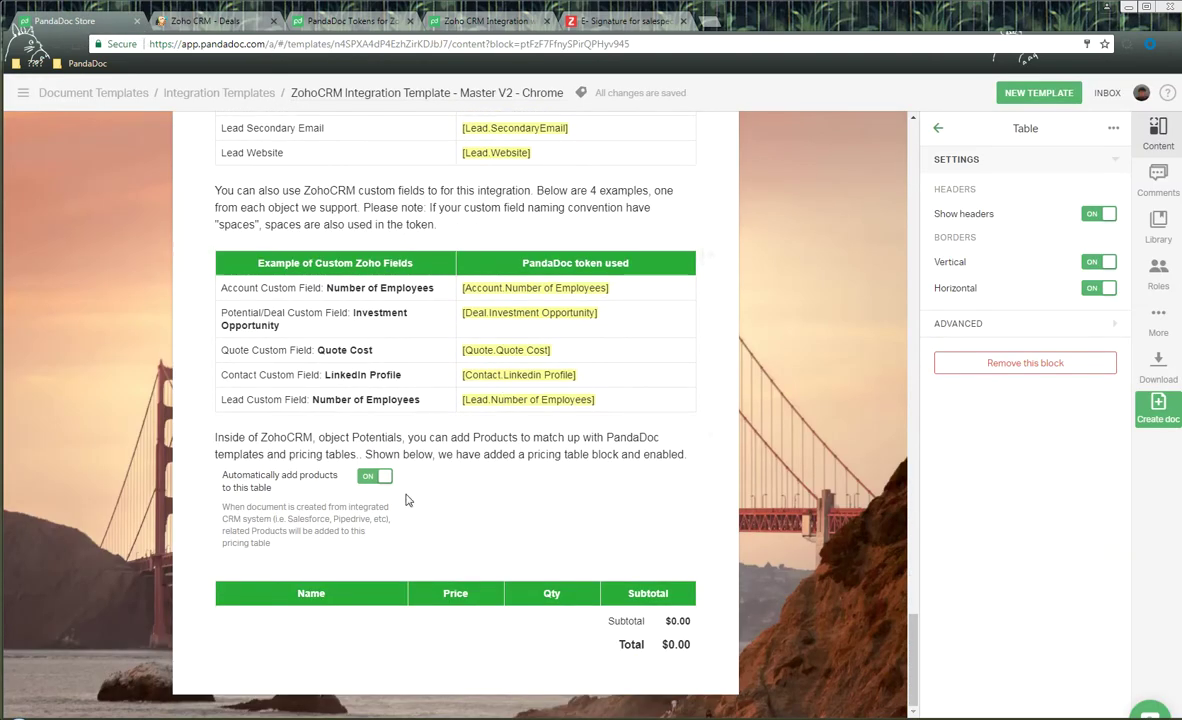
{"action": "left_click", "coordinate": [377, 601]}
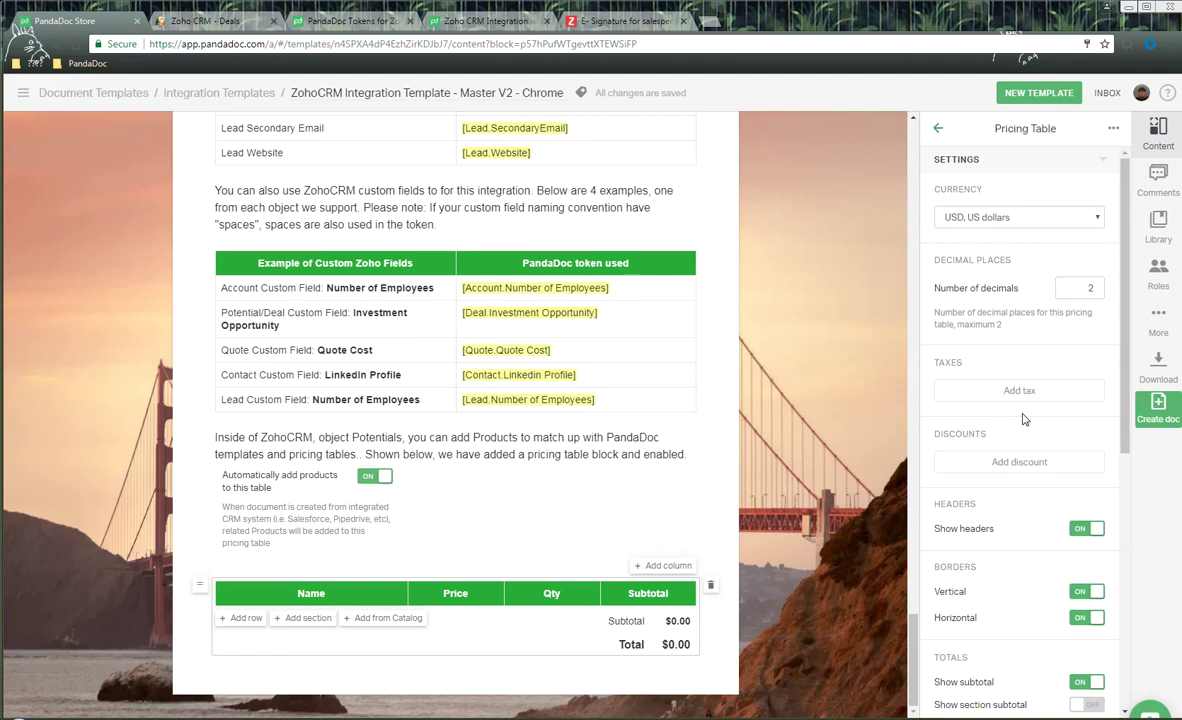
{"action": "scroll", "coordinate": [1005, 437], "scroll_direction": "down", "scroll_amount": 5}
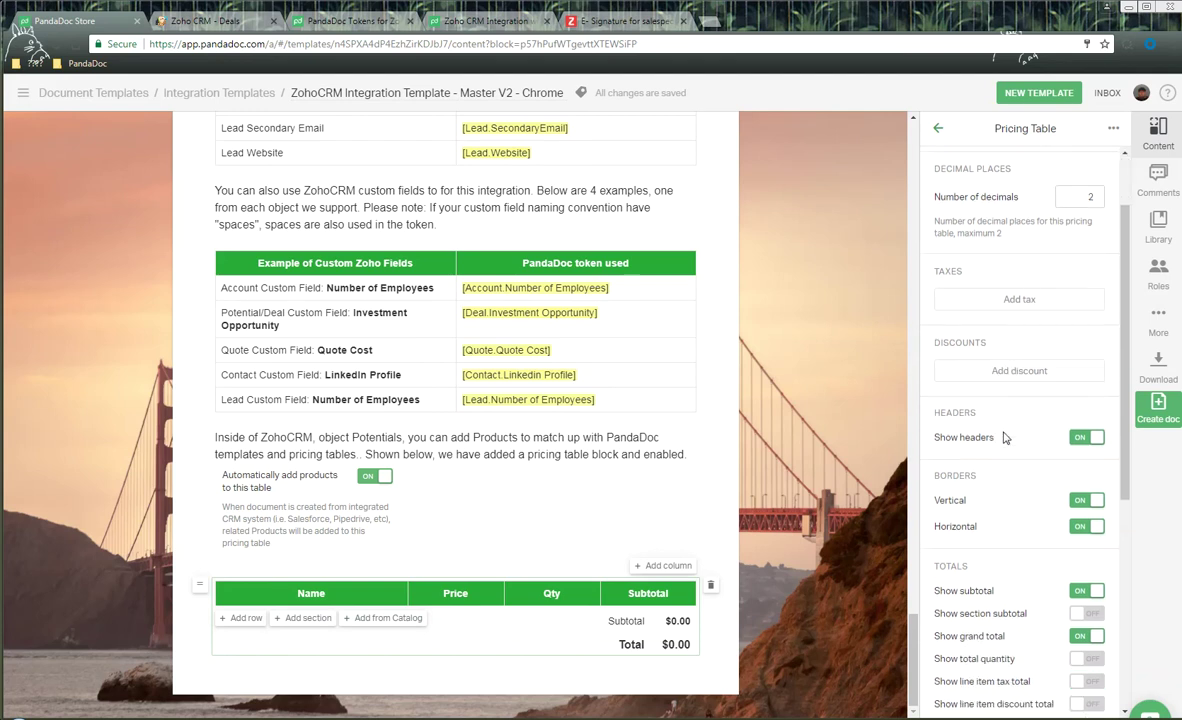
{"action": "scroll", "coordinate": [1005, 437], "scroll_direction": "down", "scroll_amount": 1}
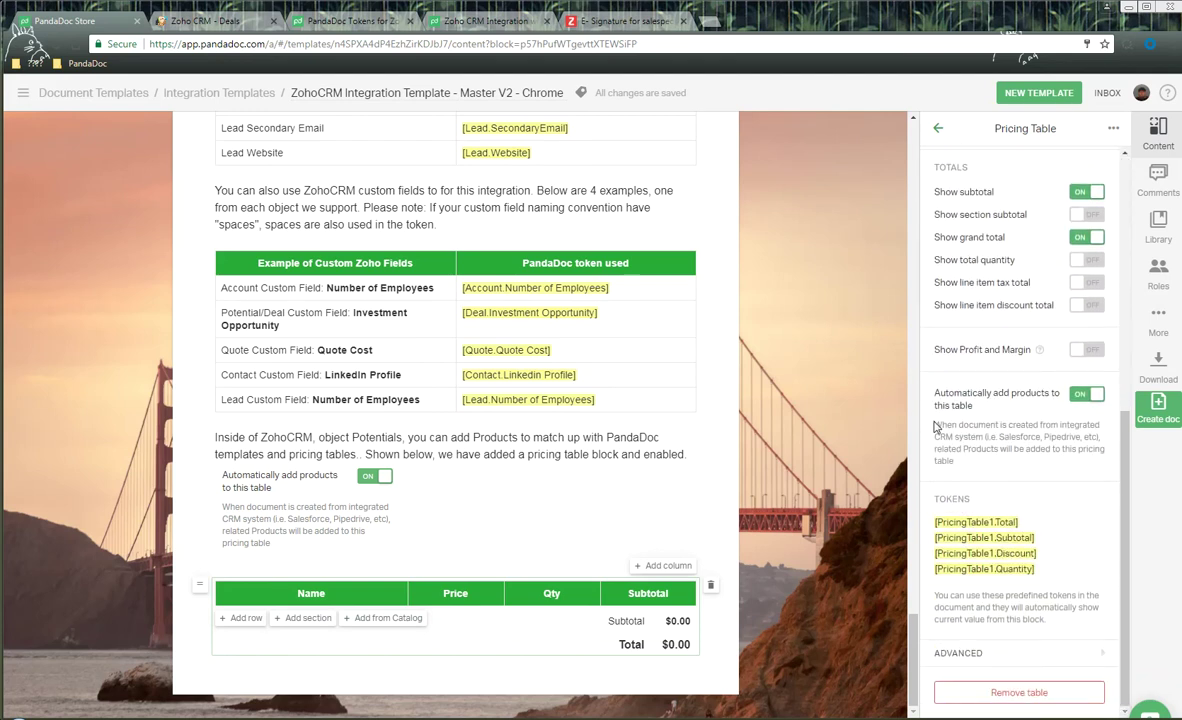
{"action": "left_click_drag", "start_coordinate": [945, 393], "coordinate": [974, 405]}
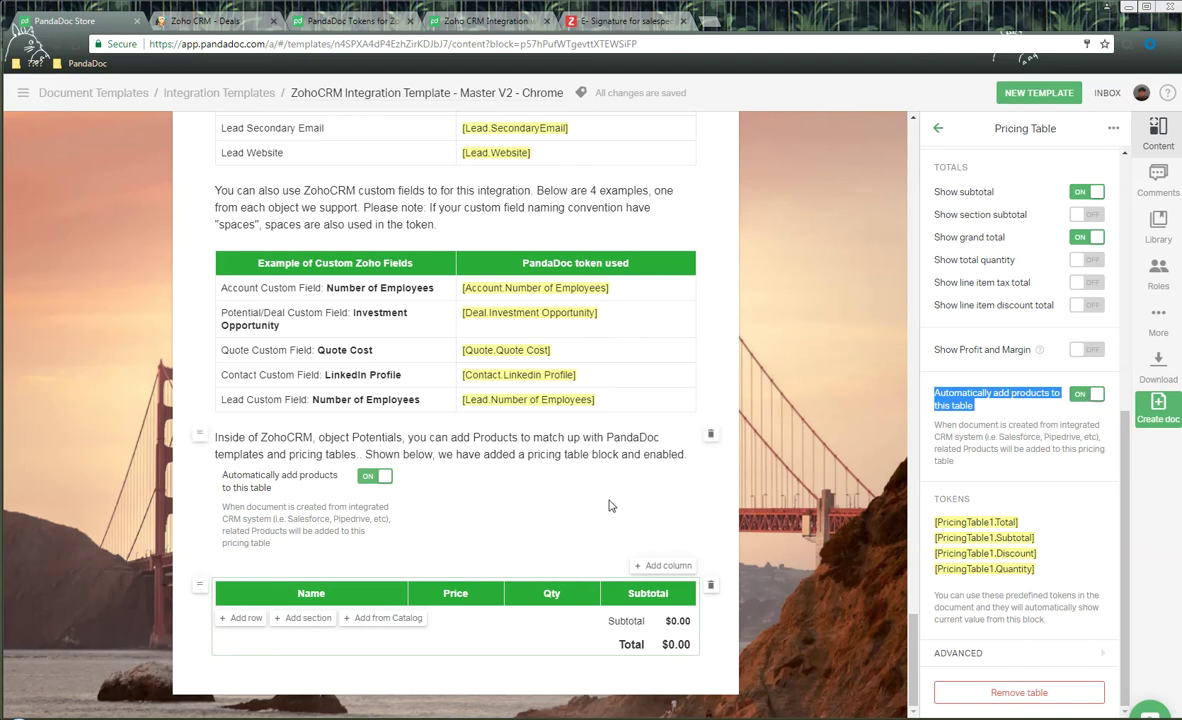
- Deselect the pricing table, return to the template's opening pages, and close the PandaDoc Tokens for Zoho CRM page
{"action": "left_click", "coordinate": [690, 470]}
{"action": "scroll", "coordinate": [696, 477], "scroll_direction": "up", "scroll_amount": 5}
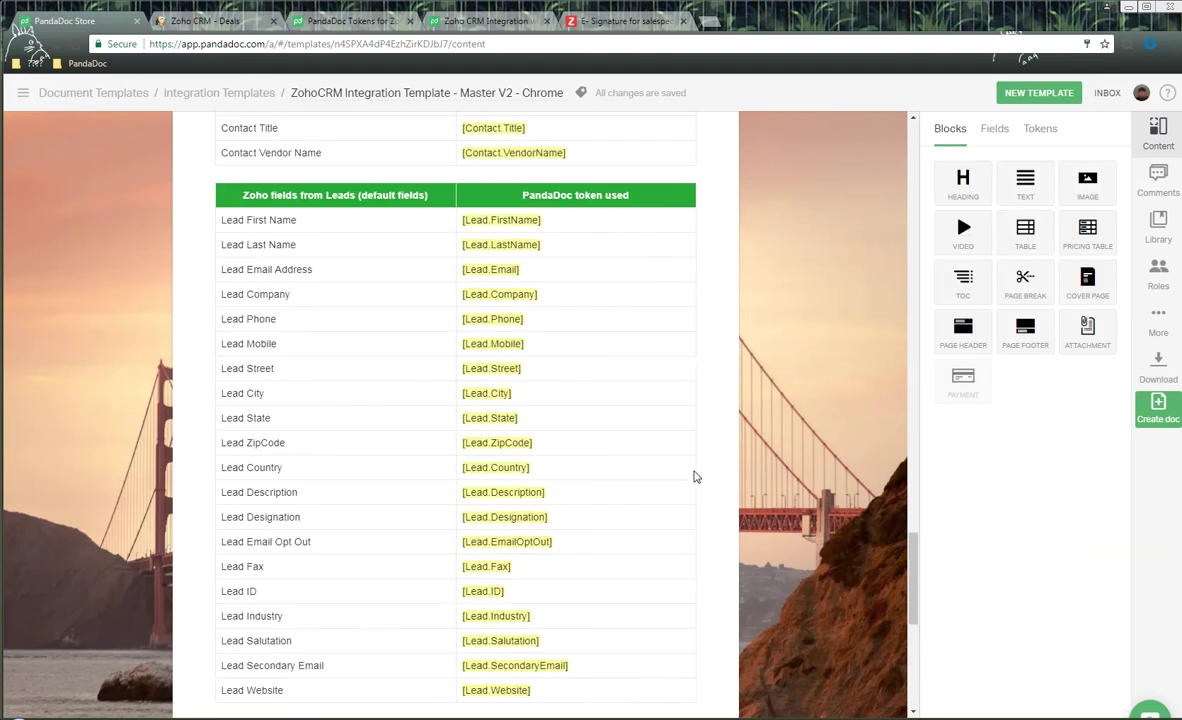
{"action": "scroll", "coordinate": [696, 477], "scroll_direction": "up", "scroll_amount": 20}
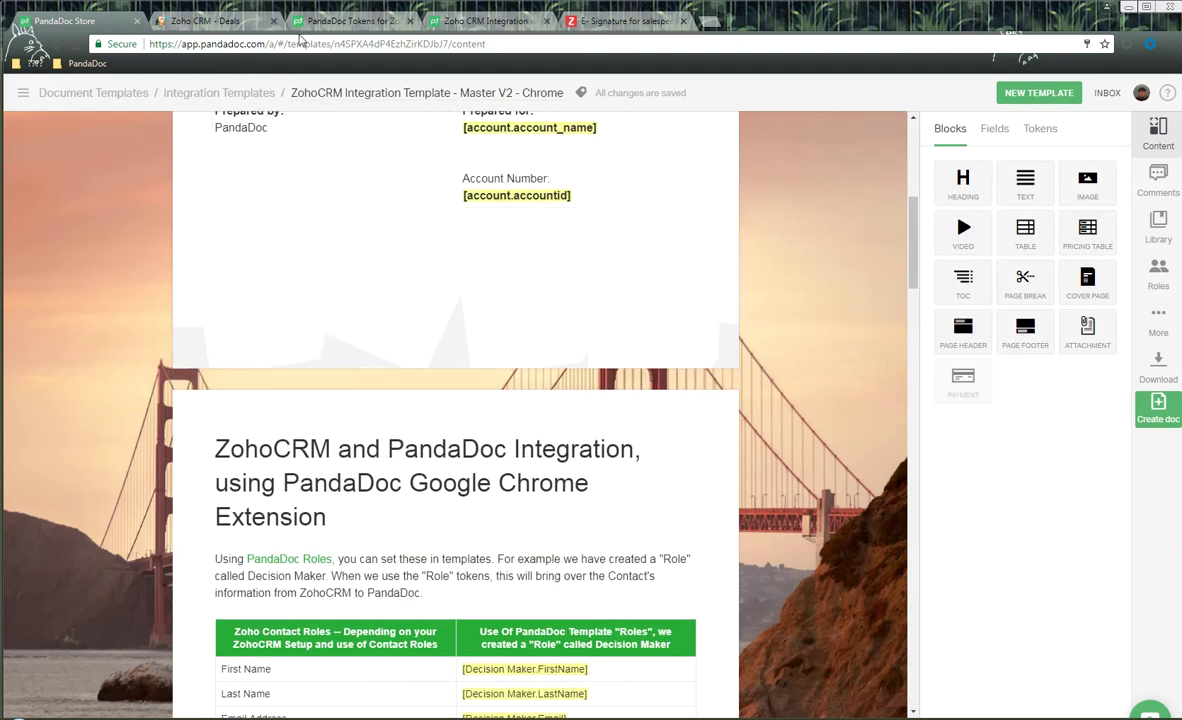
{"action": "left_click", "coordinate": [318, 20]}
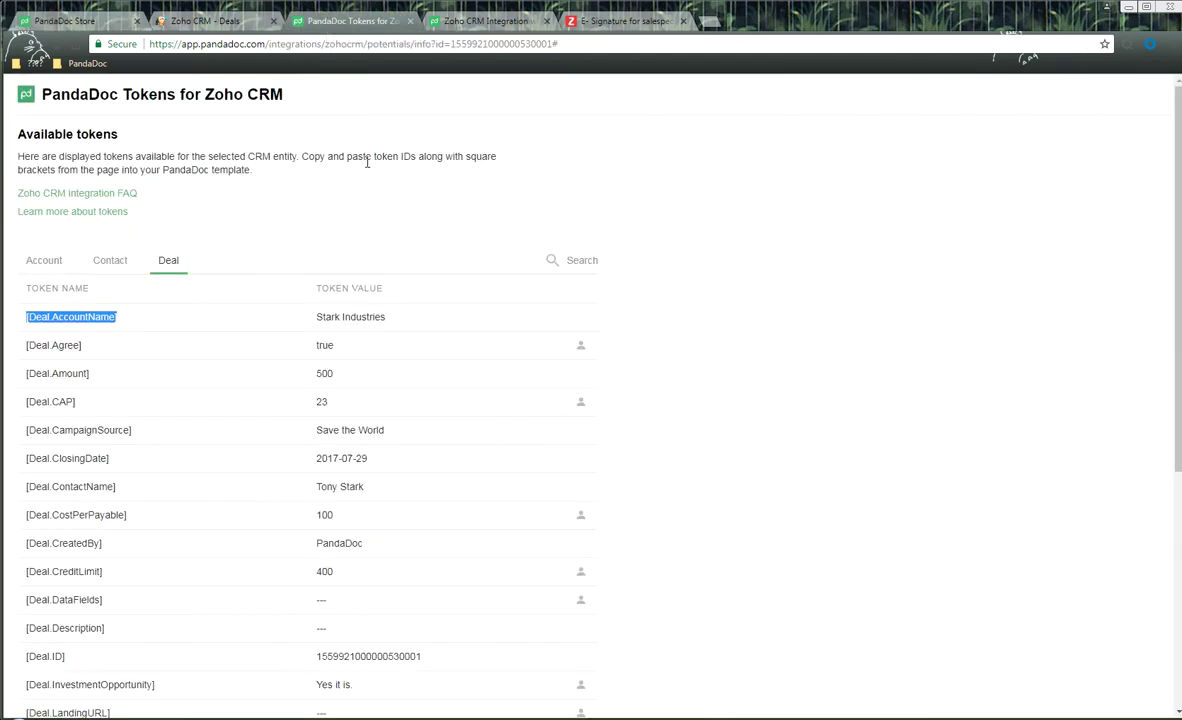
{"action": "left_click", "coordinate": [409, 20]}
- Read the Zoho CRM integration help article's sections on Deal/Potential Roles and Step 3-B about setting up tokens
{"action": "scroll", "coordinate": [645, 290], "scroll_direction": "down", "scroll_amount": 1}
{"action": "scroll", "coordinate": [645, 290], "scroll_direction": "down", "scroll_amount": 2}
{"action": "left_click_drag", "start_coordinate": [490, 216], "coordinate": [686, 232]}
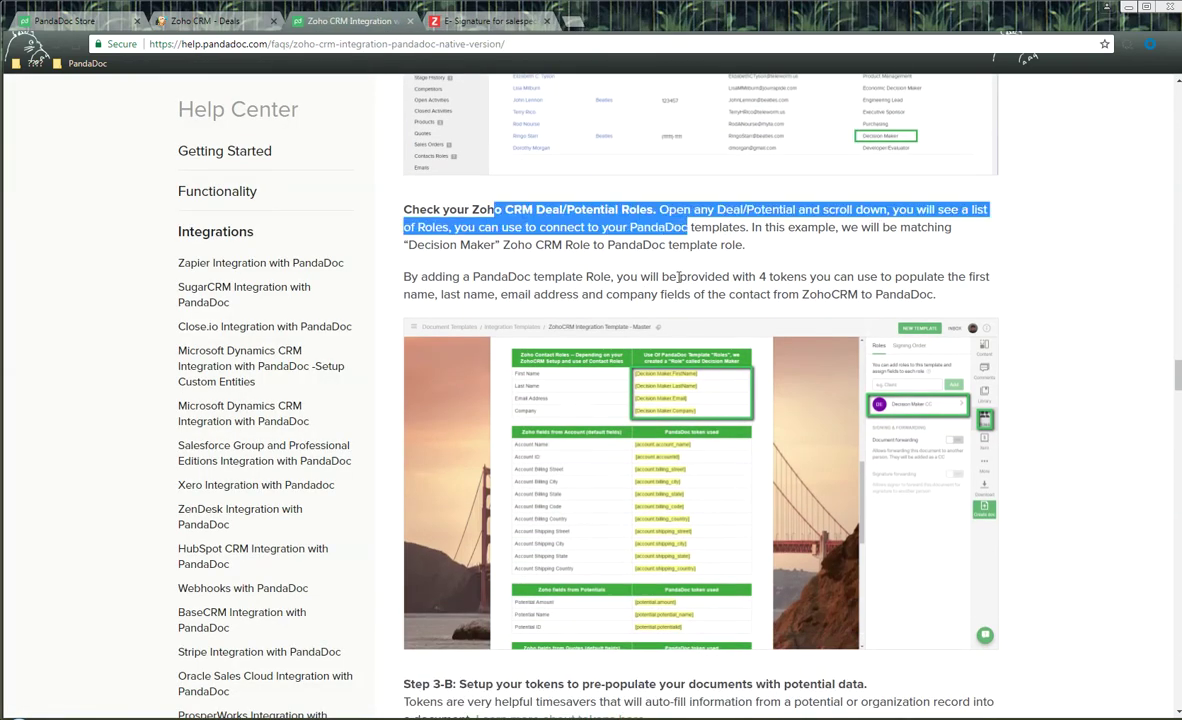
{"action": "scroll", "coordinate": [670, 291], "scroll_direction": "down", "scroll_amount": 4}
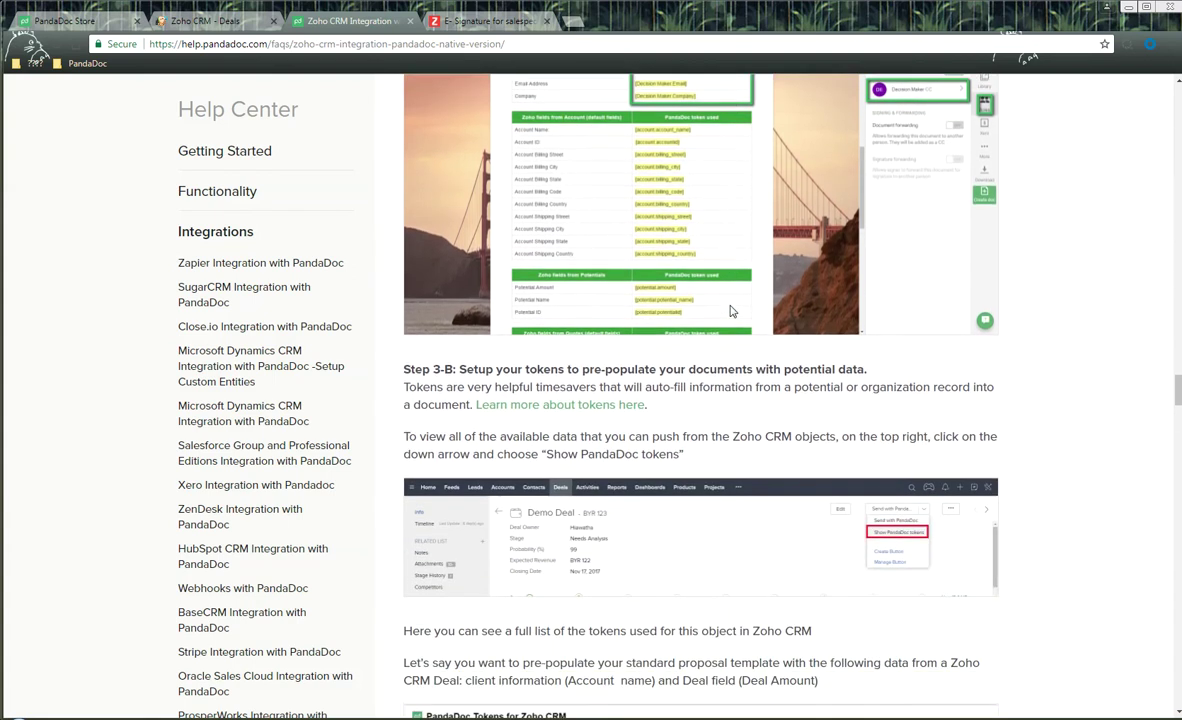
{"action": "left_click_drag", "start_coordinate": [542, 328], "coordinate": [816, 351]}
{"action": "scroll", "coordinate": [768, 322], "scroll_direction": "down", "scroll_amount": 5}
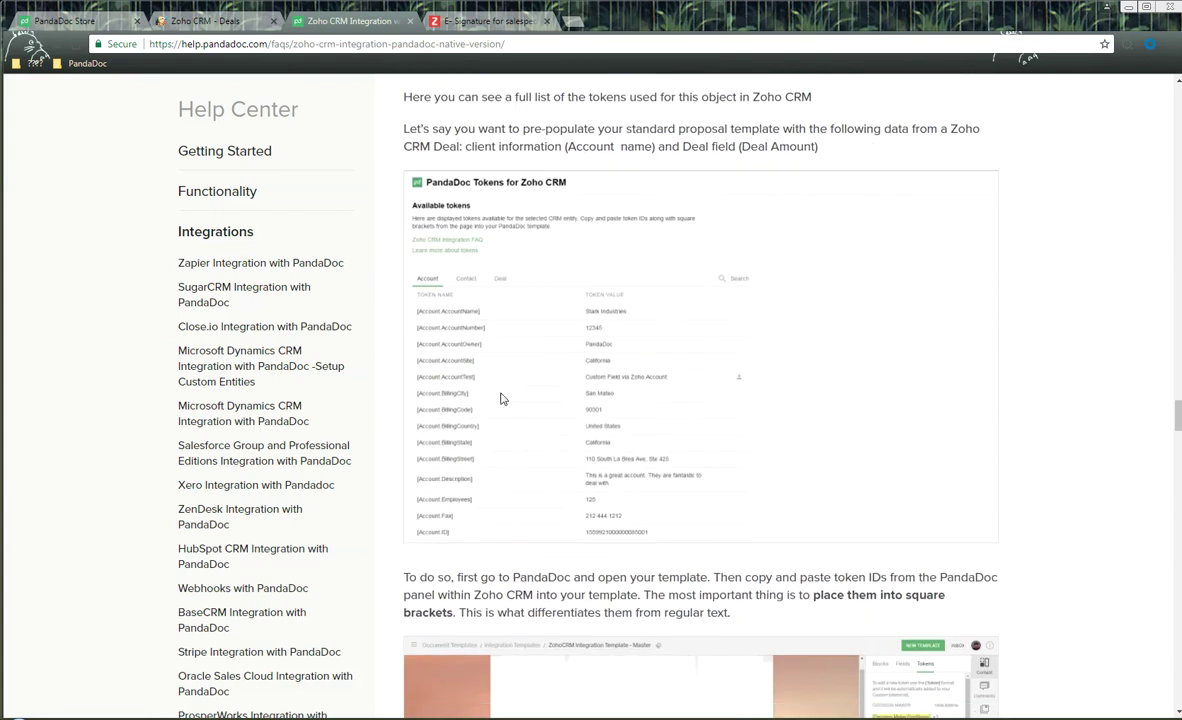
{"action": "scroll", "coordinate": [743, 353], "scroll_direction": "down", "scroll_amount": 4}
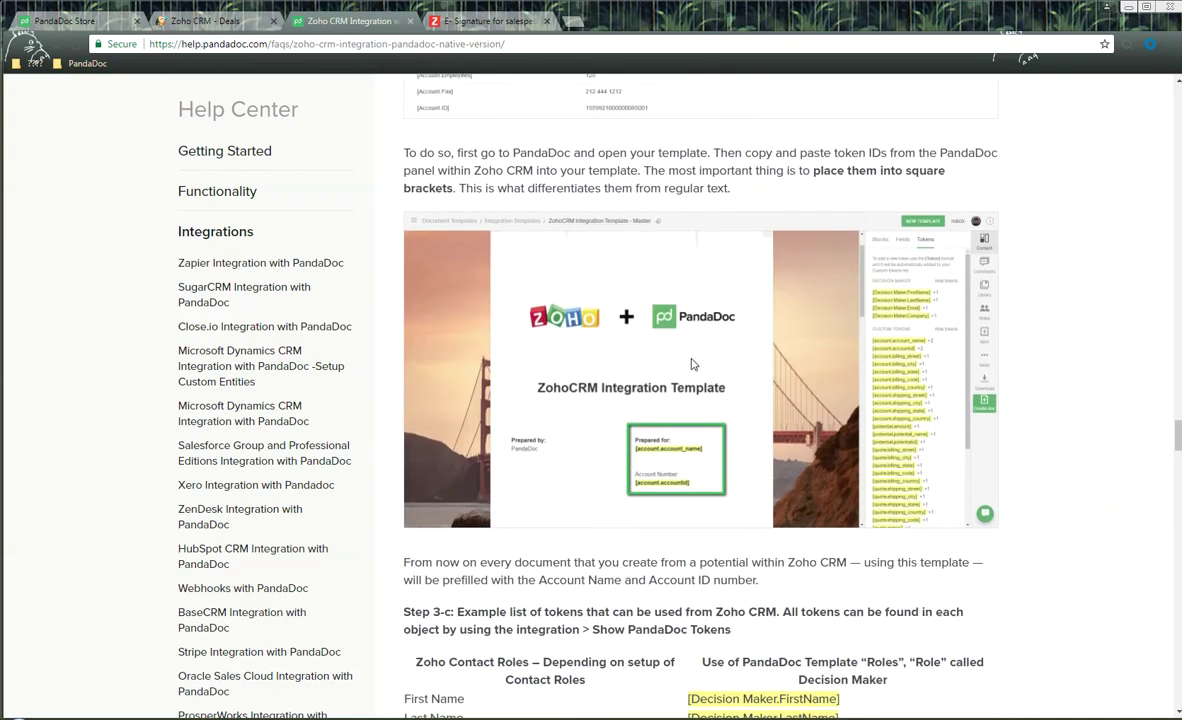
- Examine the Step 3-c example list of Zoho CRM tokens in the help article, highlighting part of its heading
{"action": "scroll", "coordinate": [647, 327], "scroll_direction": "down", "scroll_amount": 4}
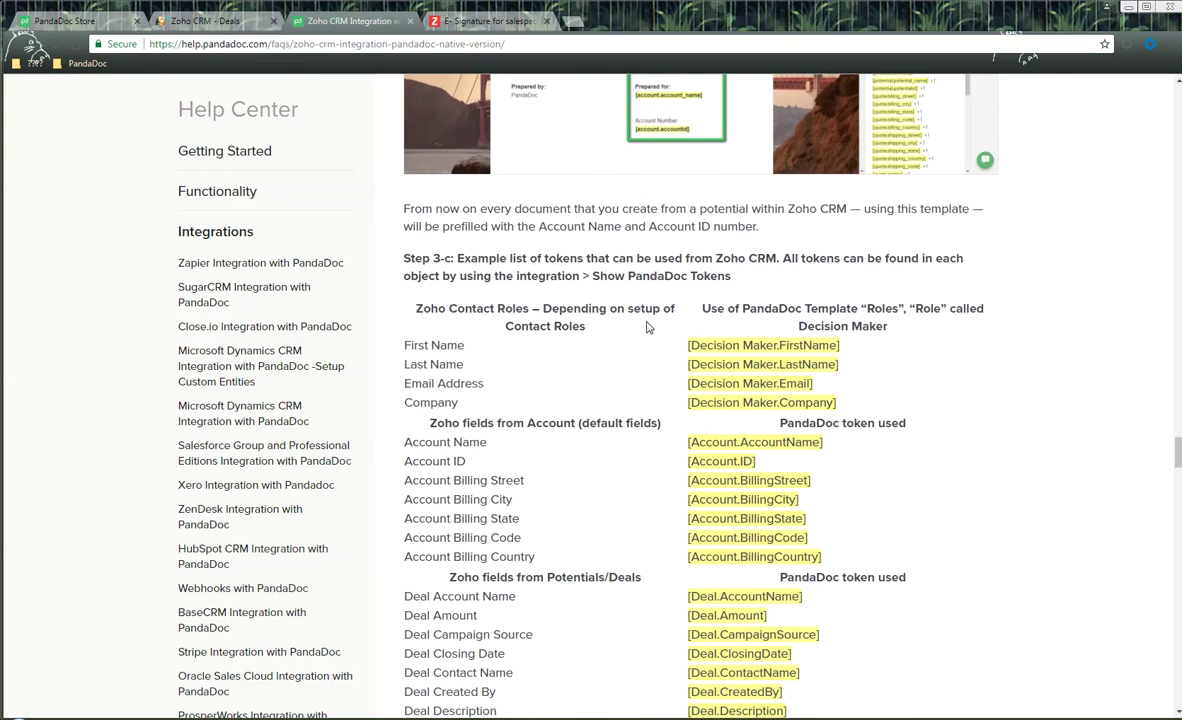
{"action": "left_click_drag", "start_coordinate": [488, 274], "coordinate": [688, 259]}
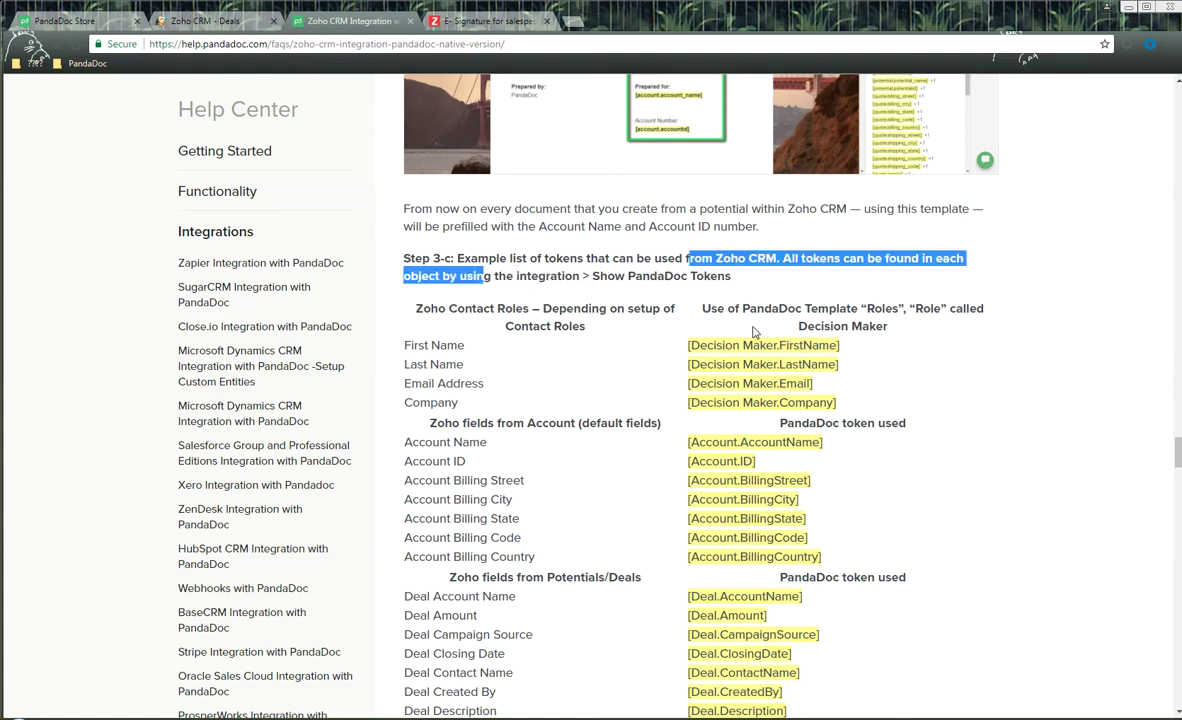
{"action": "scroll", "coordinate": [760, 316], "scroll_direction": "down", "scroll_amount": 1}
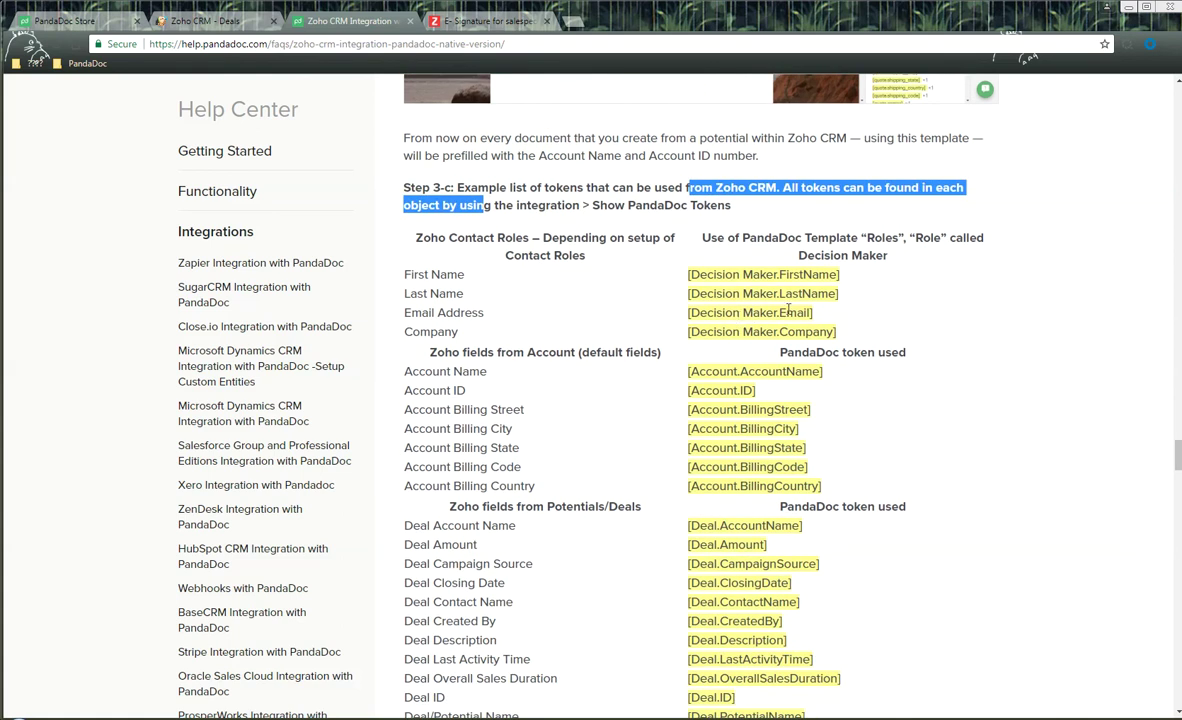
{"action": "scroll", "coordinate": [650, 262], "scroll_direction": "down", "scroll_amount": 2}
{"action": "scroll", "coordinate": [692, 342], "scroll_direction": "down", "scroll_amount": 2}
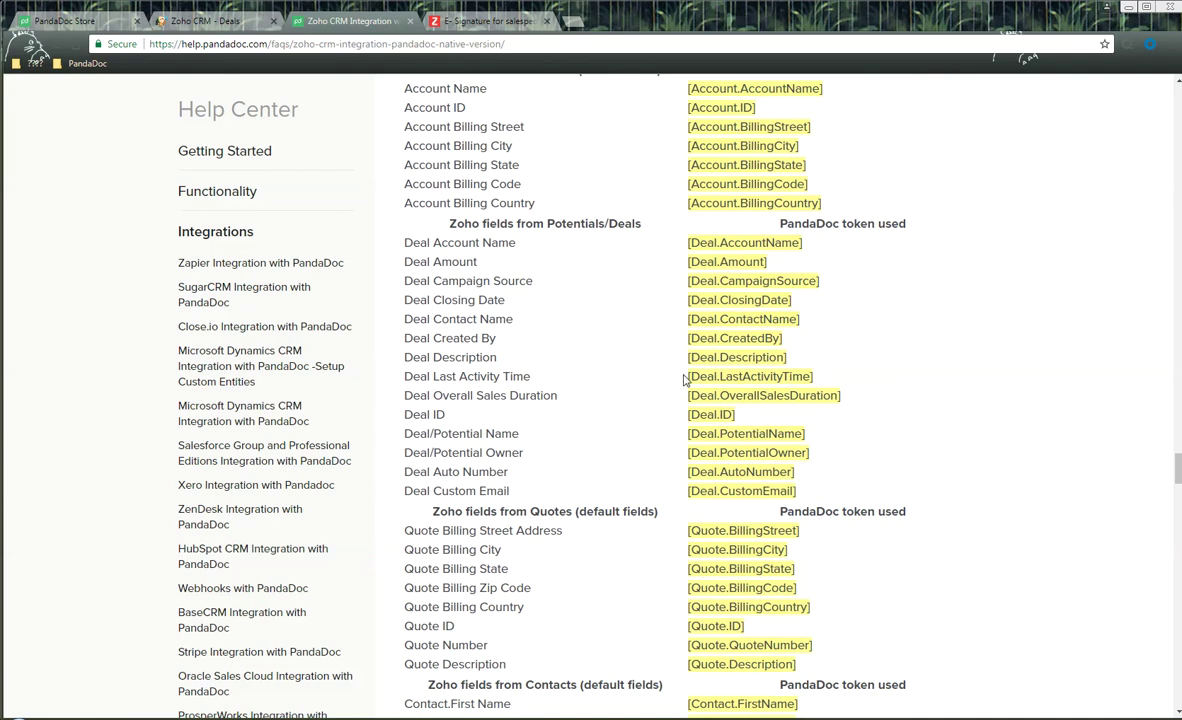
{"action": "scroll", "coordinate": [772, 336], "scroll_direction": "down", "scroll_amount": 3}
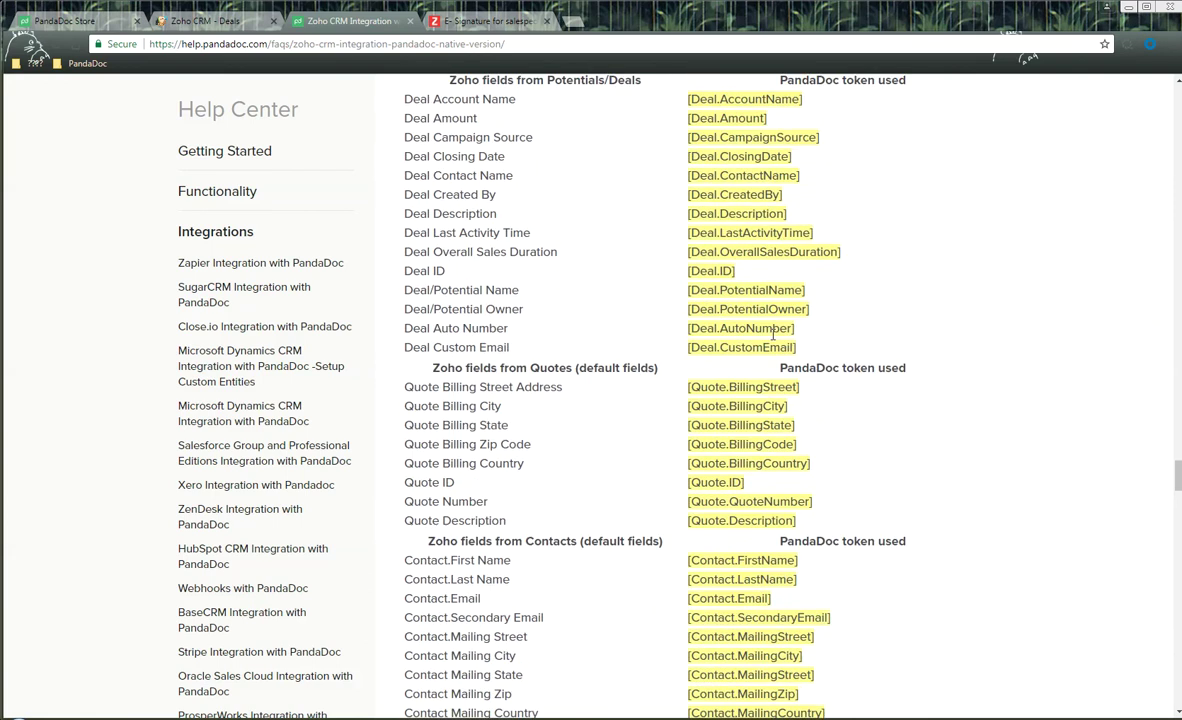
{"action": "scroll", "coordinate": [731, 364], "scroll_direction": "down", "scroll_amount": 8}
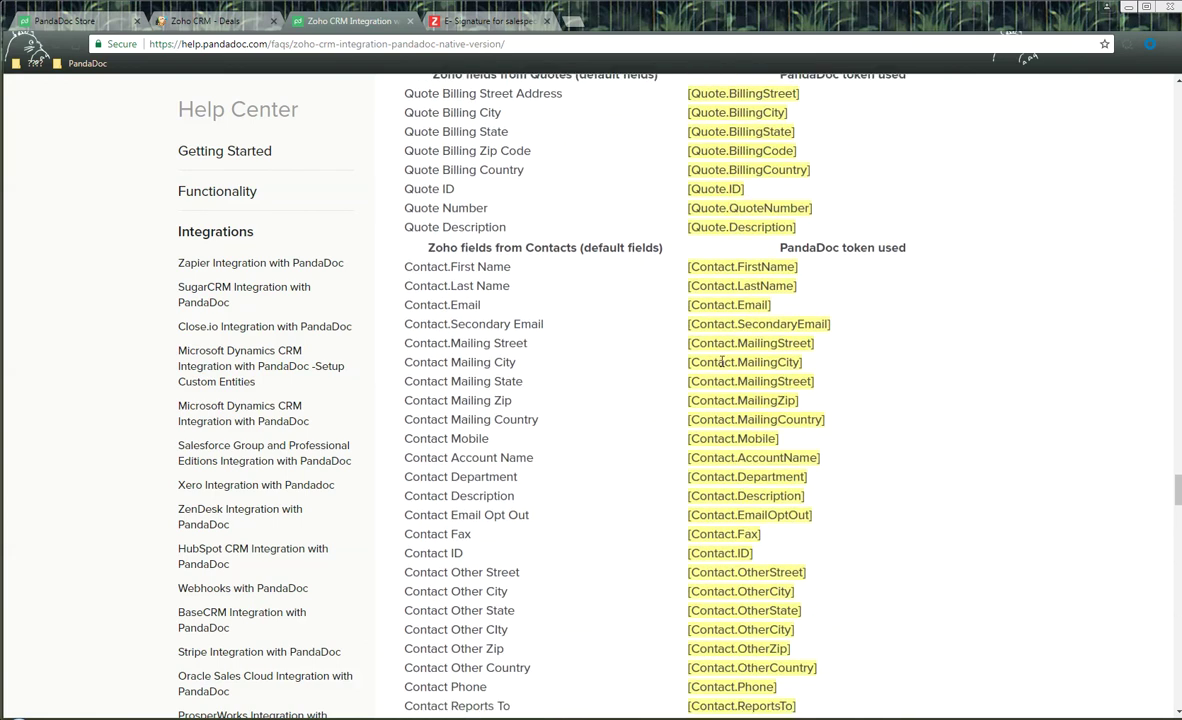
{"action": "scroll", "coordinate": [728, 364], "scroll_direction": "down", "scroll_amount": 3}
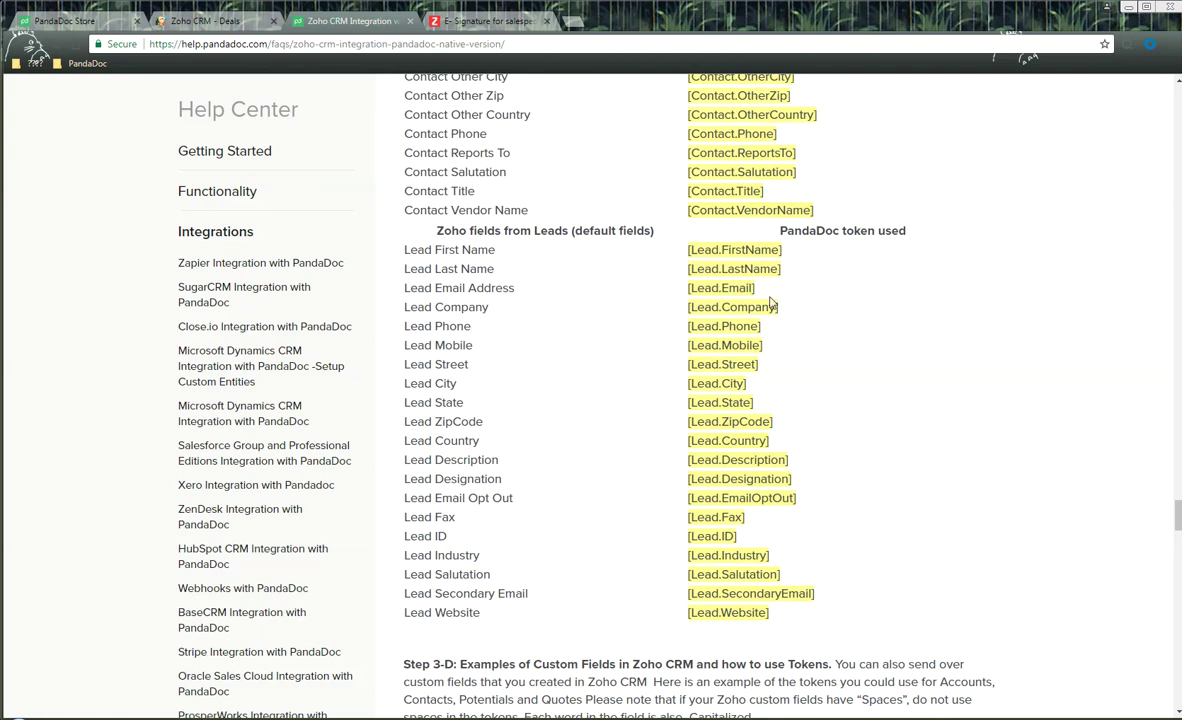
- Copy the [Lead.FirstName] token from the help article's Leads table and clear the selection
{"action": "left_click_drag", "start_coordinate": [789, 255], "coordinate": [640, 235]}
{"action": "right_click", "coordinate": [688, 253]}
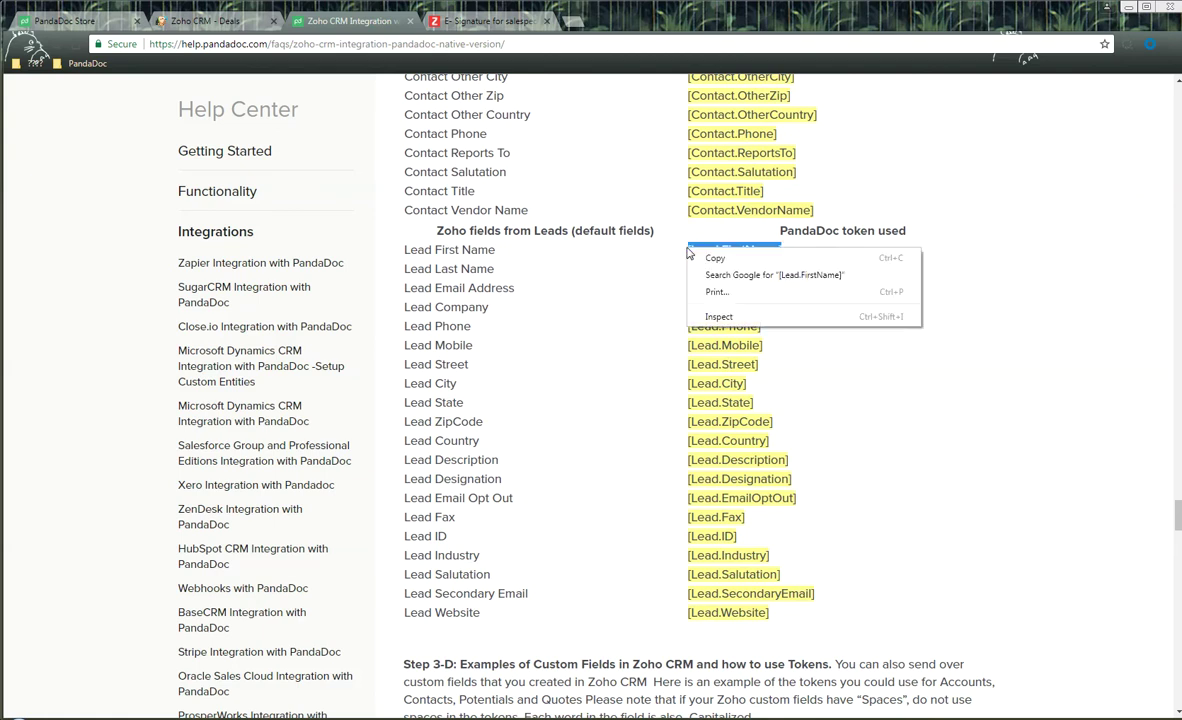
{"action": "left_click", "coordinate": [715, 258]}
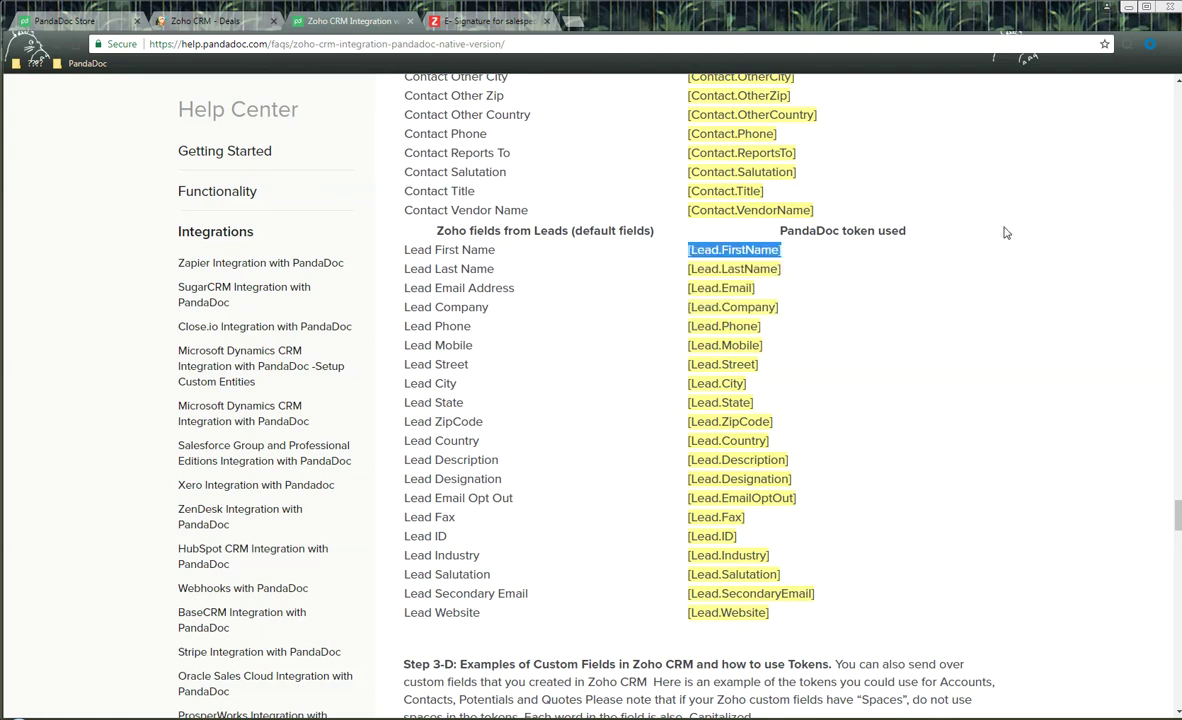
{"action": "left_click", "coordinate": [817, 274]}
- Read Step 3-D on custom field tokens in the help article, highlighting its introduction, and continue to Step 4 on using fields
{"action": "scroll", "coordinate": [817, 274], "scroll_direction": "down", "scroll_amount": 4}
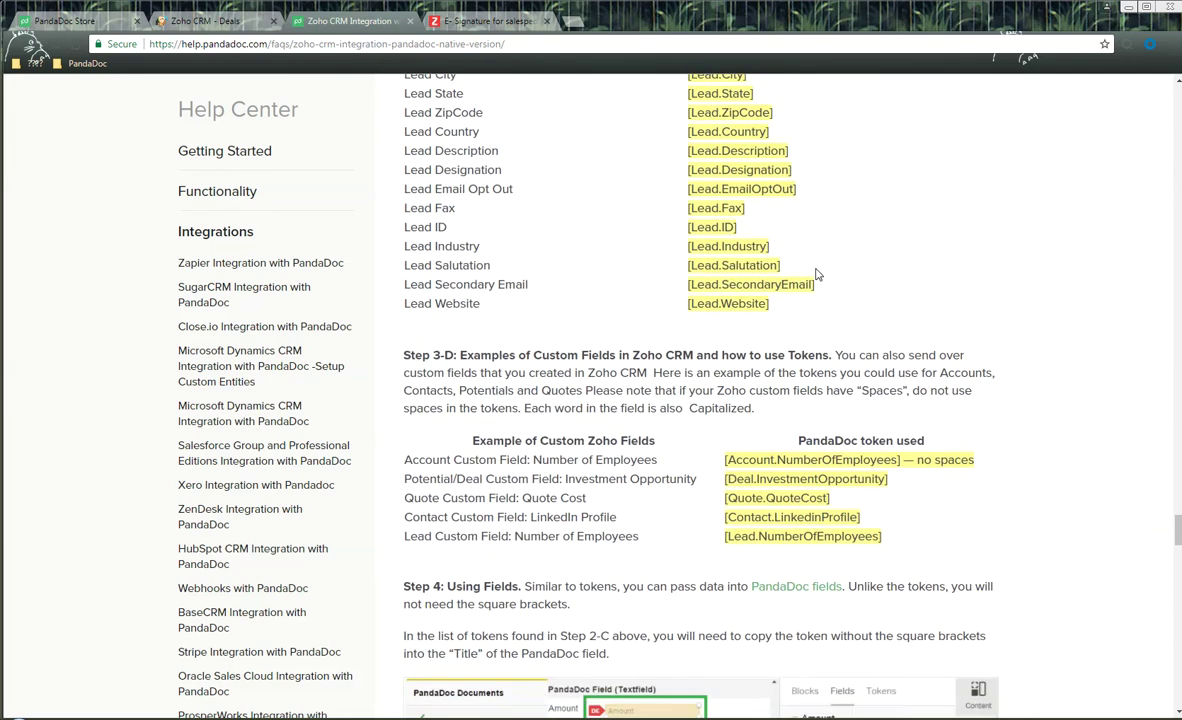
{"action": "left_click_drag", "start_coordinate": [487, 242], "coordinate": [752, 258]}
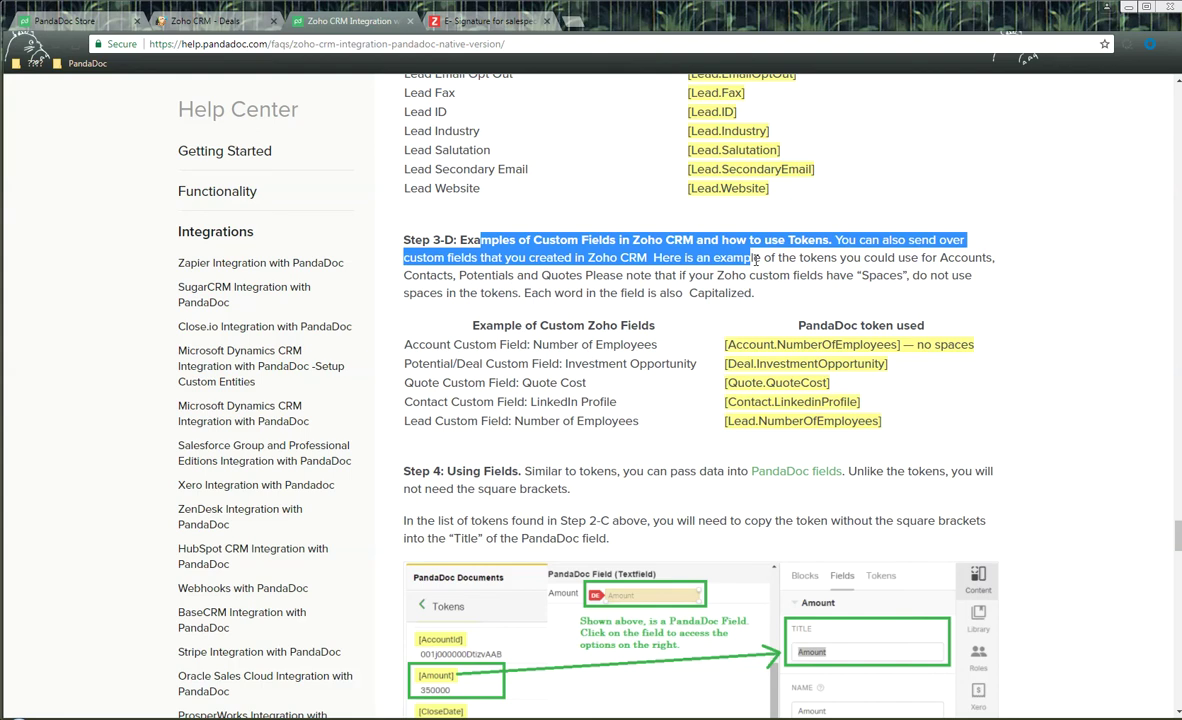
{"action": "left_click", "coordinate": [695, 275]}
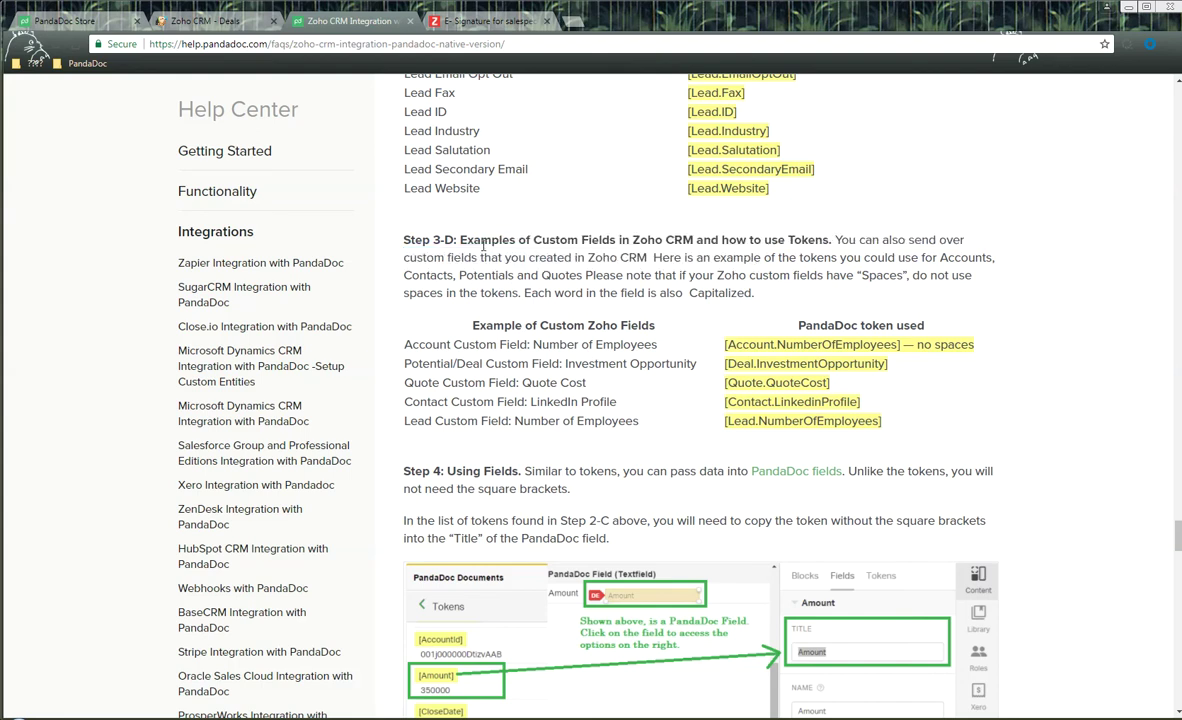
{"action": "left_click_drag", "start_coordinate": [463, 240], "coordinate": [866, 257]}
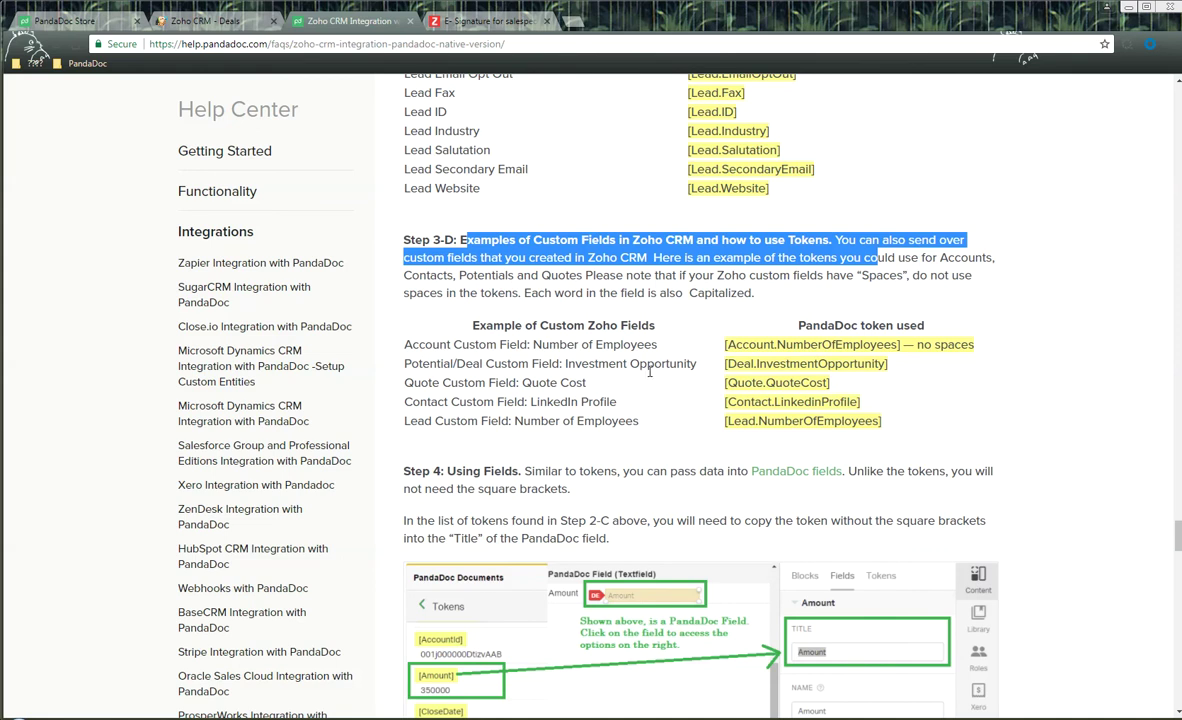
{"action": "scroll", "coordinate": [650, 373], "scroll_direction": "down", "scroll_amount": 3}
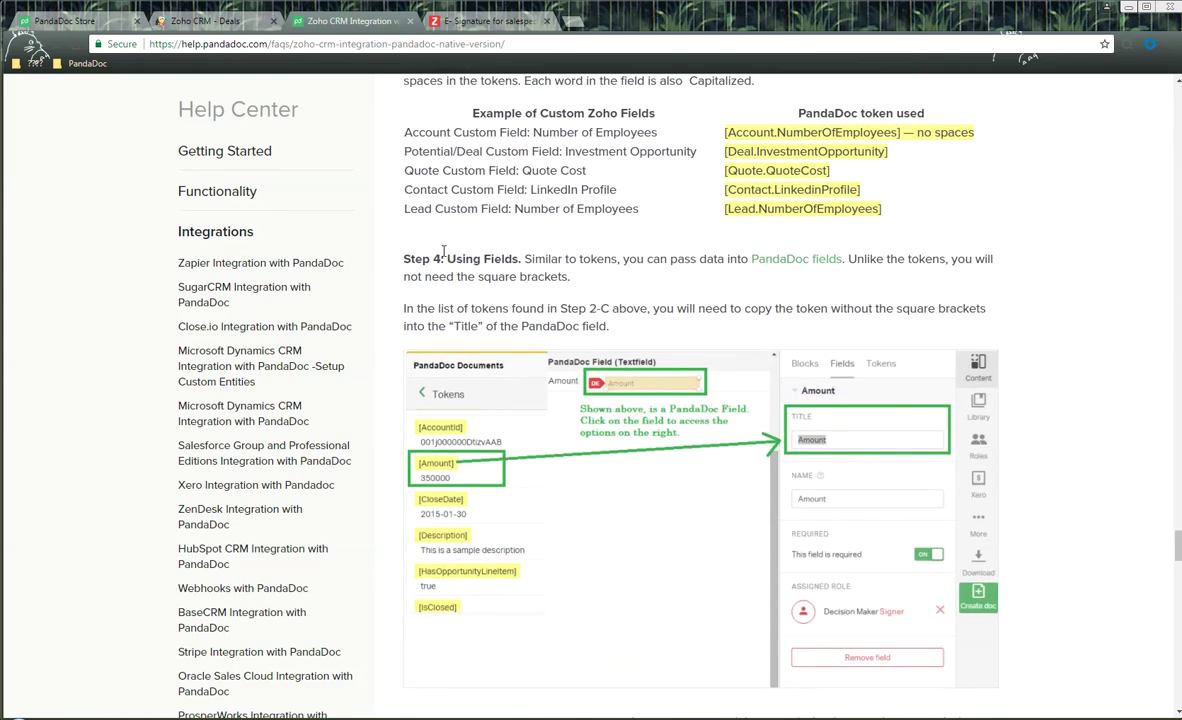
- Read Steps 4 to 6 of the help article on fields, product pricing tables and sending documents, highlighting key passages
{"action": "left_click_drag", "start_coordinate": [446, 258], "coordinate": [607, 275]}
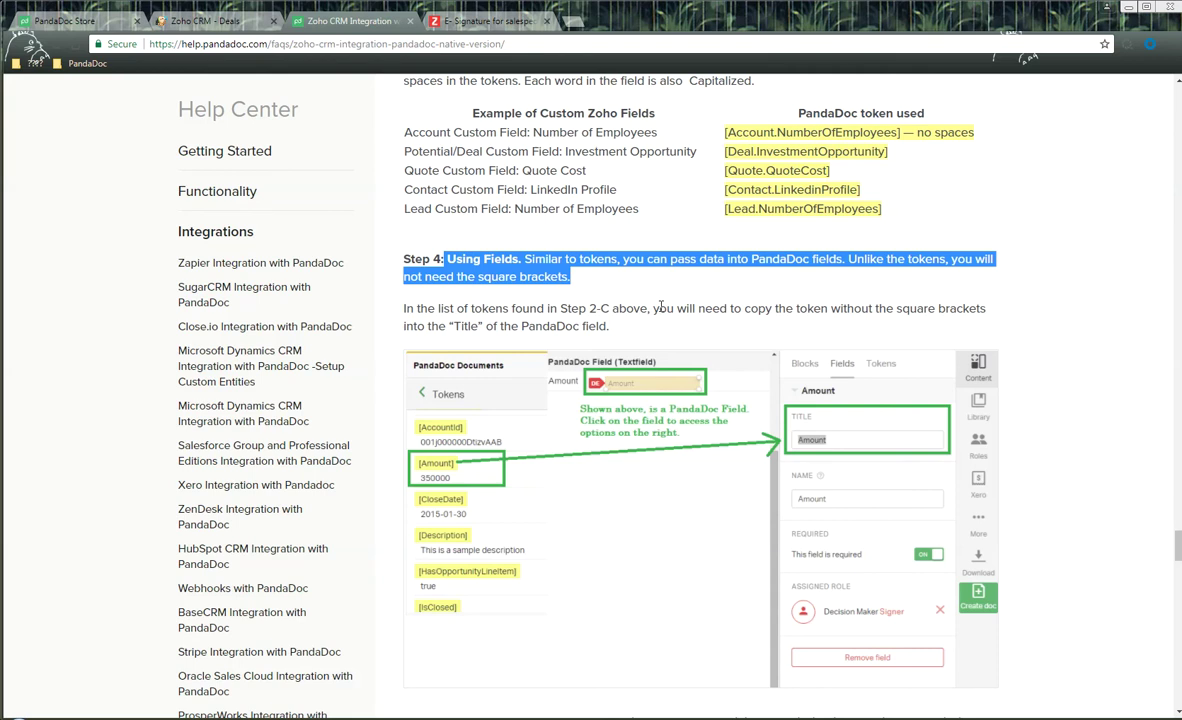
{"action": "scroll", "coordinate": [661, 307], "scroll_direction": "down", "scroll_amount": 3}
{"action": "scroll", "coordinate": [661, 312], "scroll_direction": "down", "scroll_amount": 2}
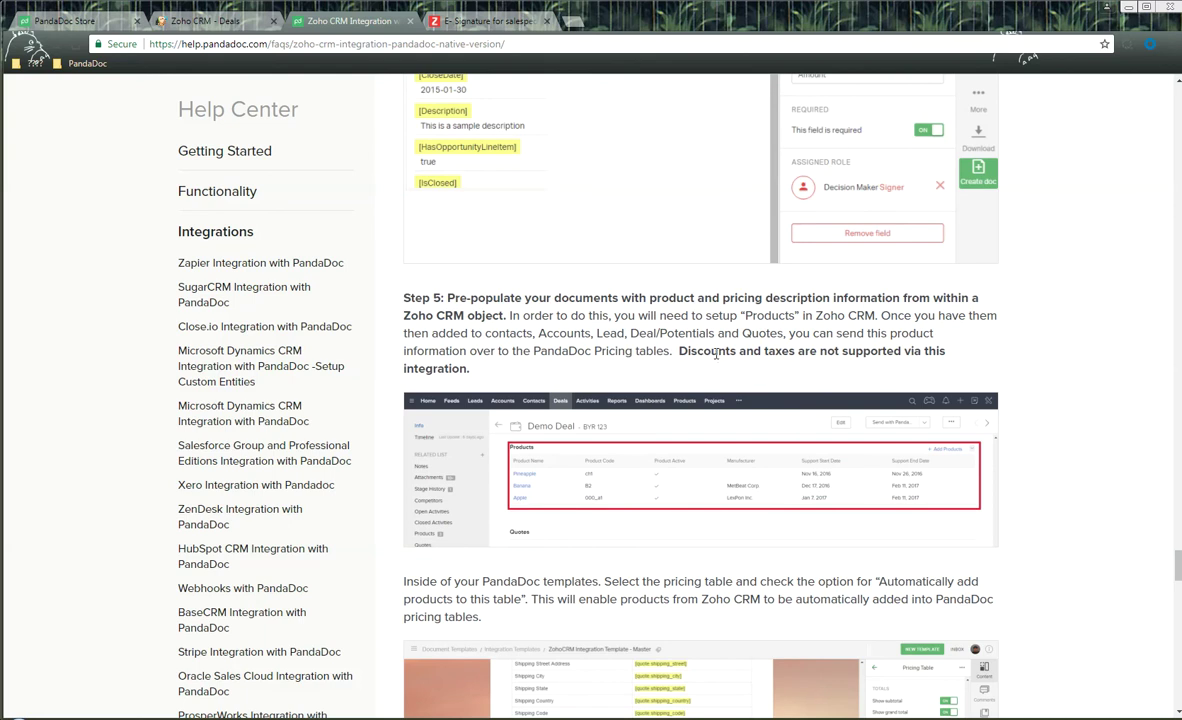
{"action": "scroll", "coordinate": [713, 345], "scroll_direction": "down", "scroll_amount": 3}
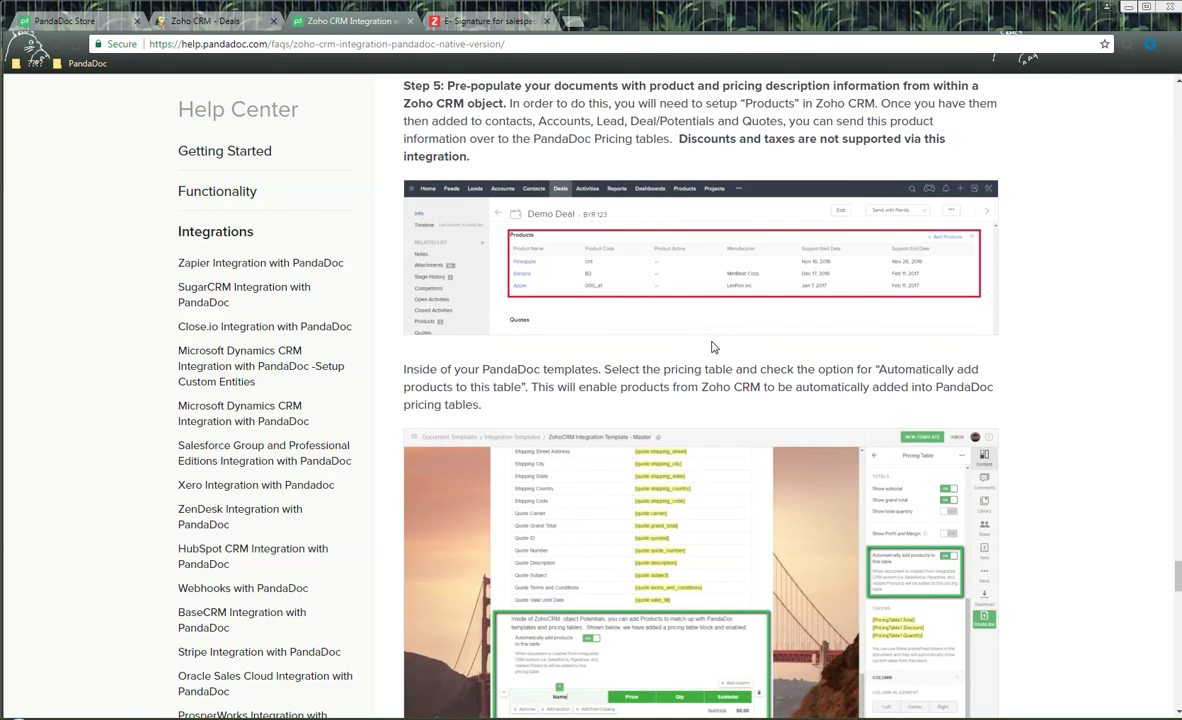
{"action": "scroll", "coordinate": [711, 347], "scroll_direction": "down", "scroll_amount": 7}
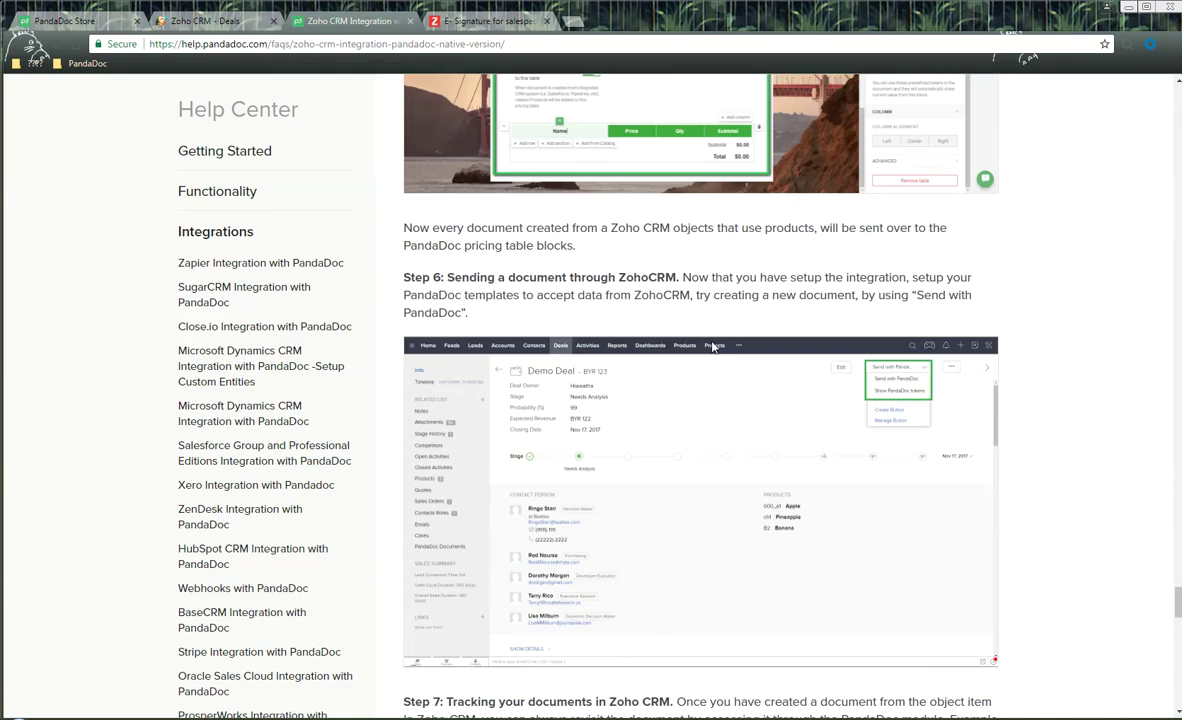
{"action": "left_click_drag", "start_coordinate": [453, 277], "coordinate": [693, 277]}
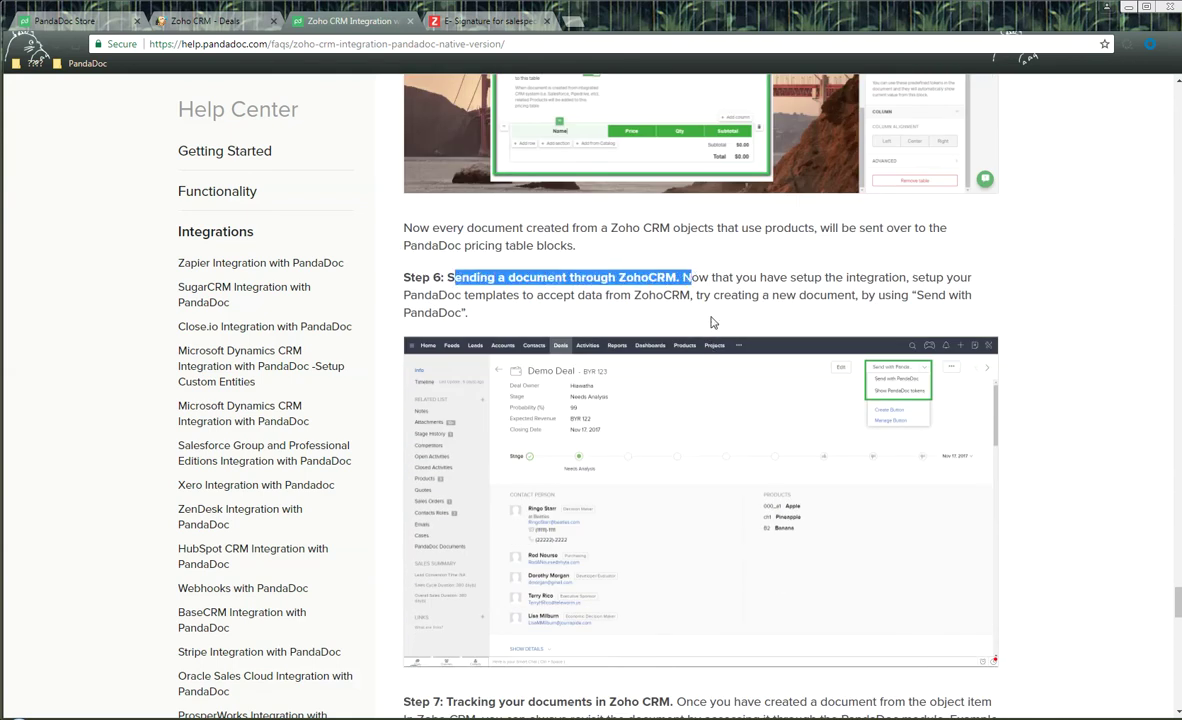
{"action": "scroll", "coordinate": [731, 346], "scroll_direction": "down", "scroll_amount": 1}
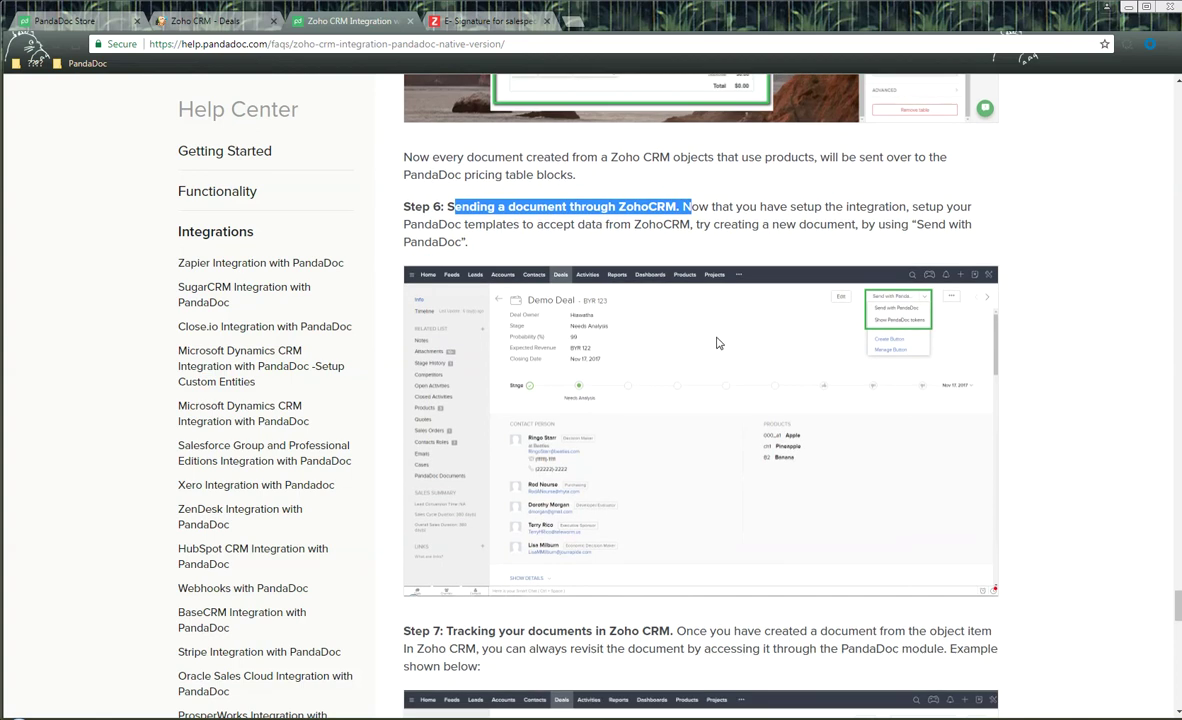
- Switch to Zoho CRM and start a Send with PandaDoc document from the Demo Deal July 2017 record
{"action": "left_click", "coordinate": [224, 24]}
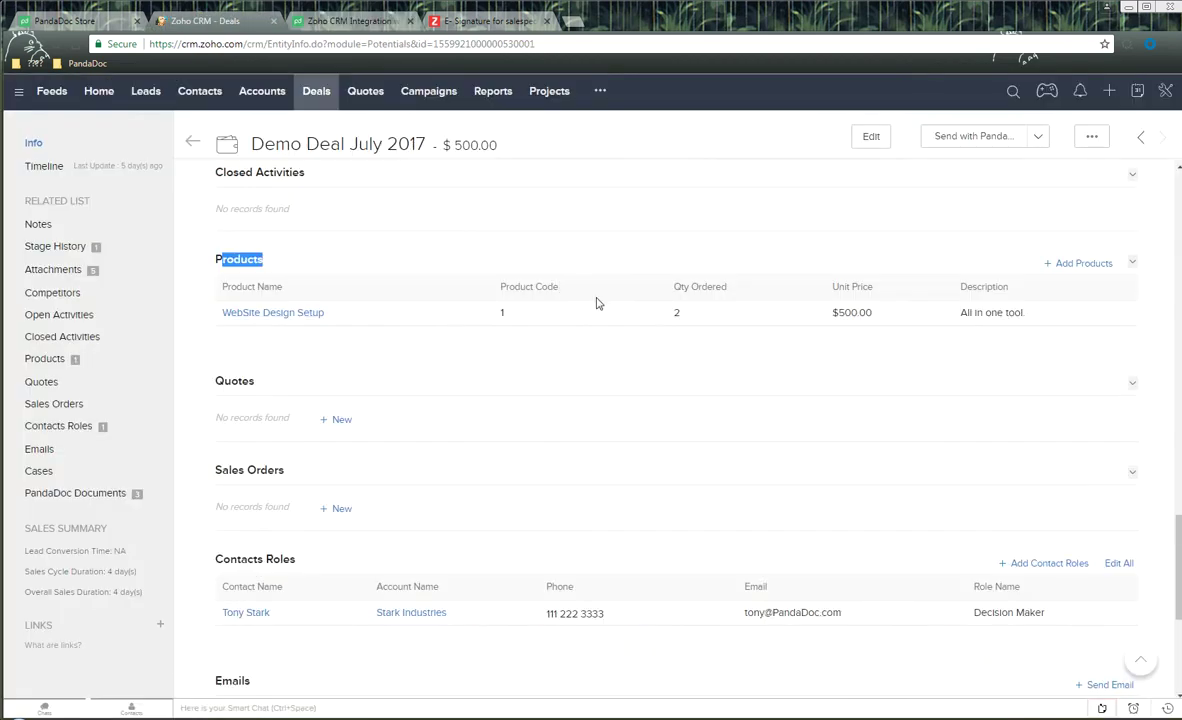
{"action": "scroll", "coordinate": [543, 310], "scroll_direction": "up", "scroll_amount": 5}
{"action": "scroll", "coordinate": [543, 310], "scroll_direction": "up", "scroll_amount": 10}
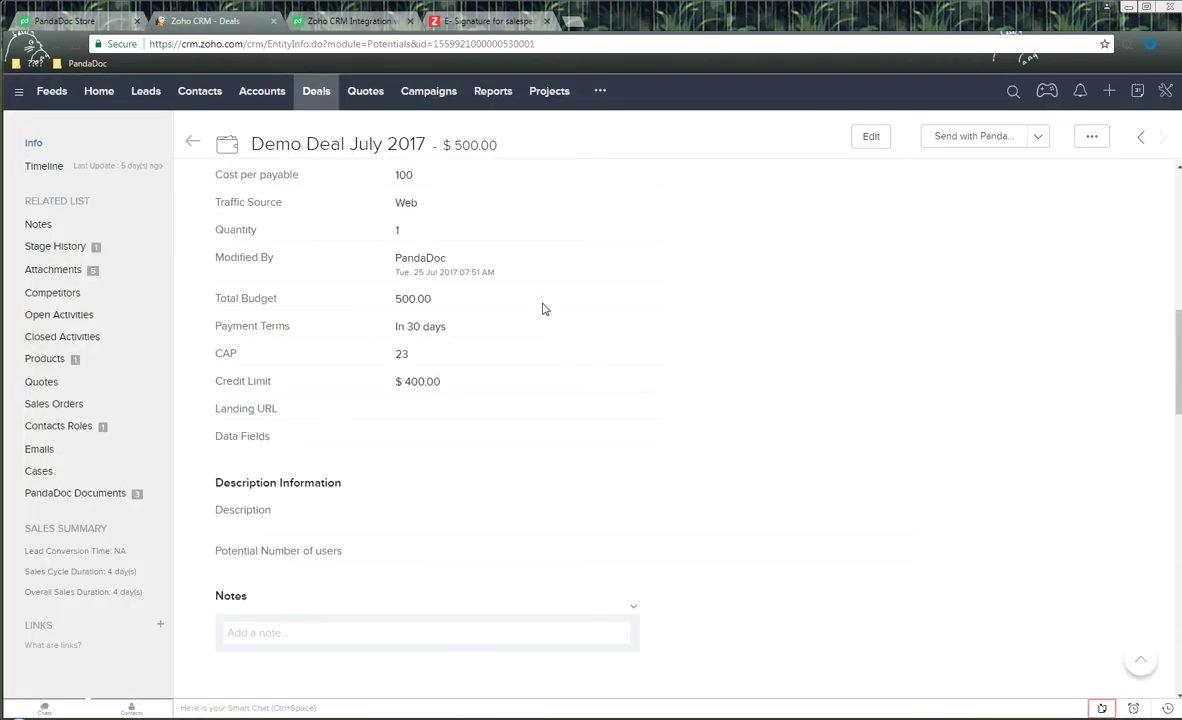
{"action": "scroll", "coordinate": [543, 310], "scroll_direction": "down", "scroll_amount": 1}
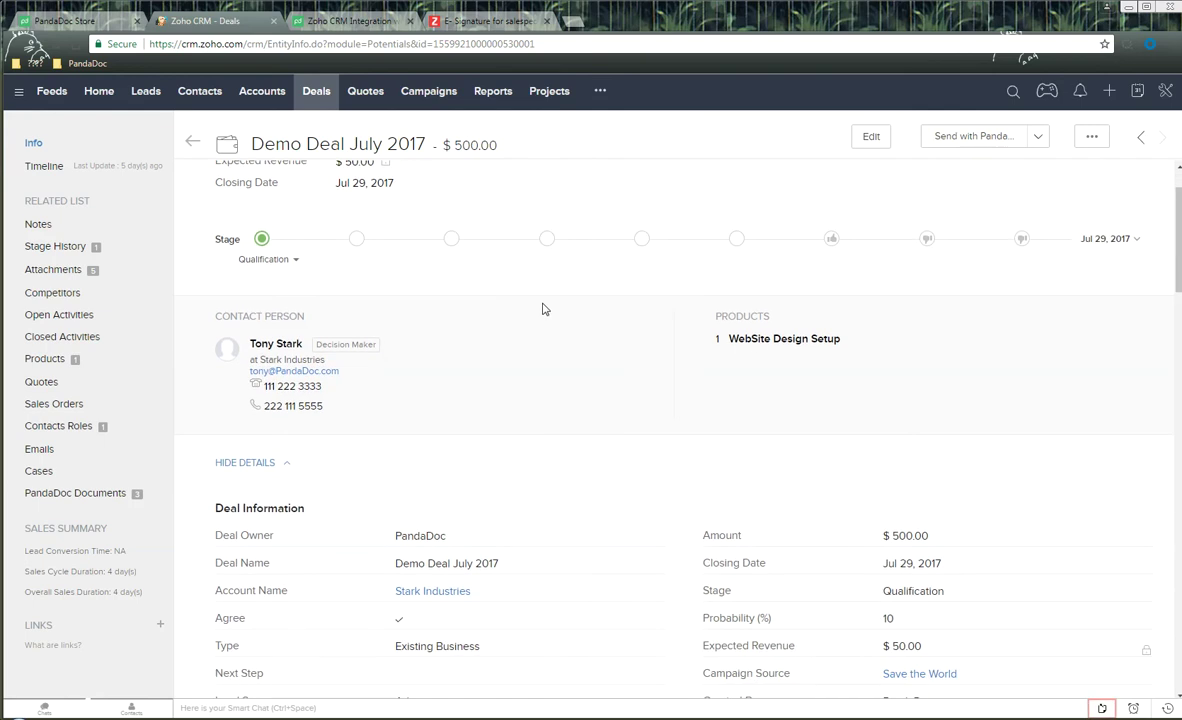
{"action": "scroll", "coordinate": [543, 310], "scroll_direction": "up", "scroll_amount": 1}
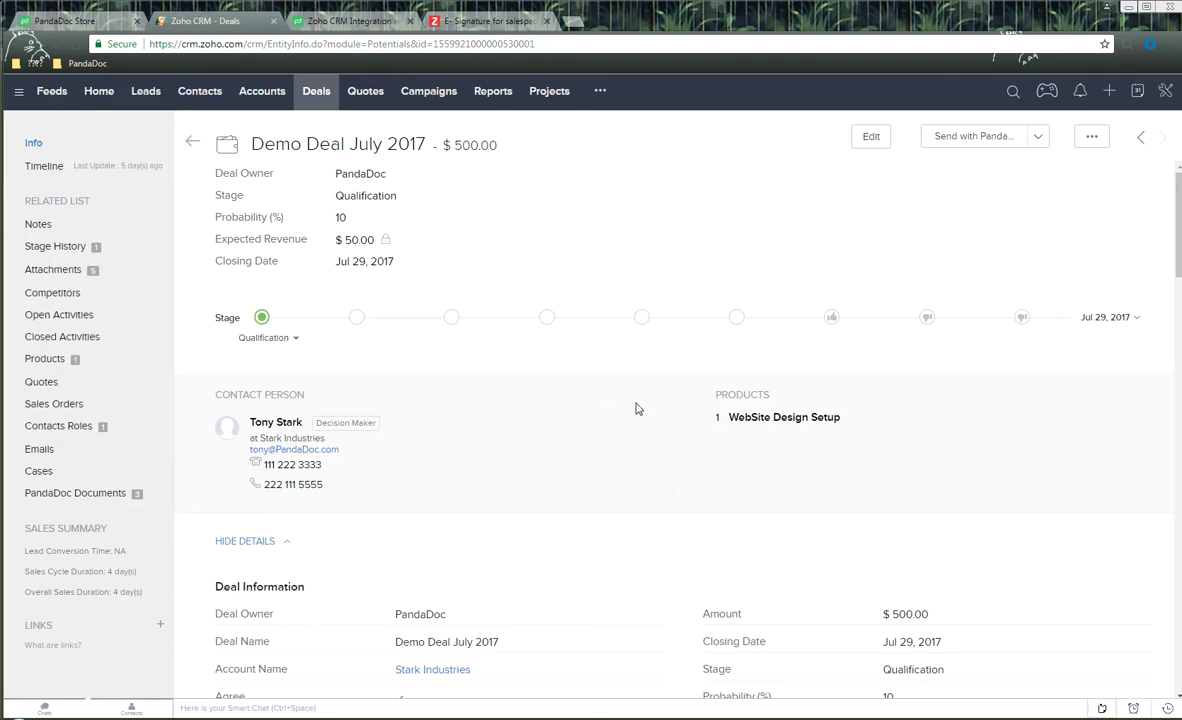
{"action": "left_click", "coordinate": [1040, 137]}
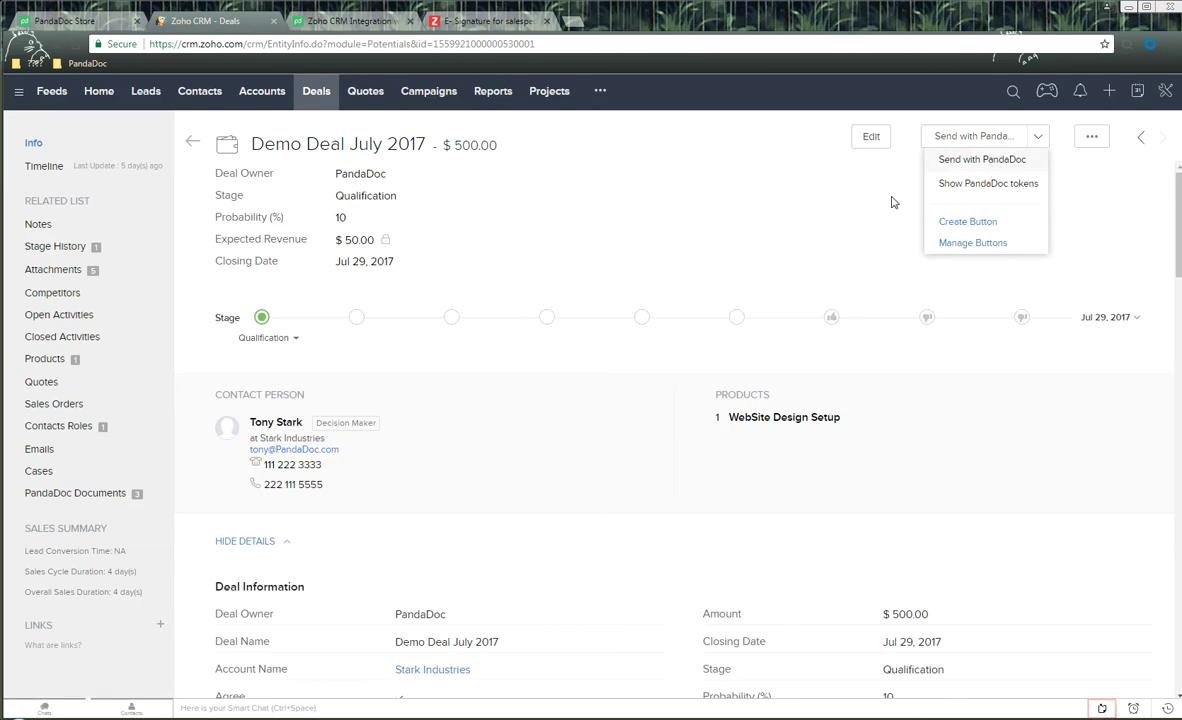
{"action": "left_click", "coordinate": [976, 159]}
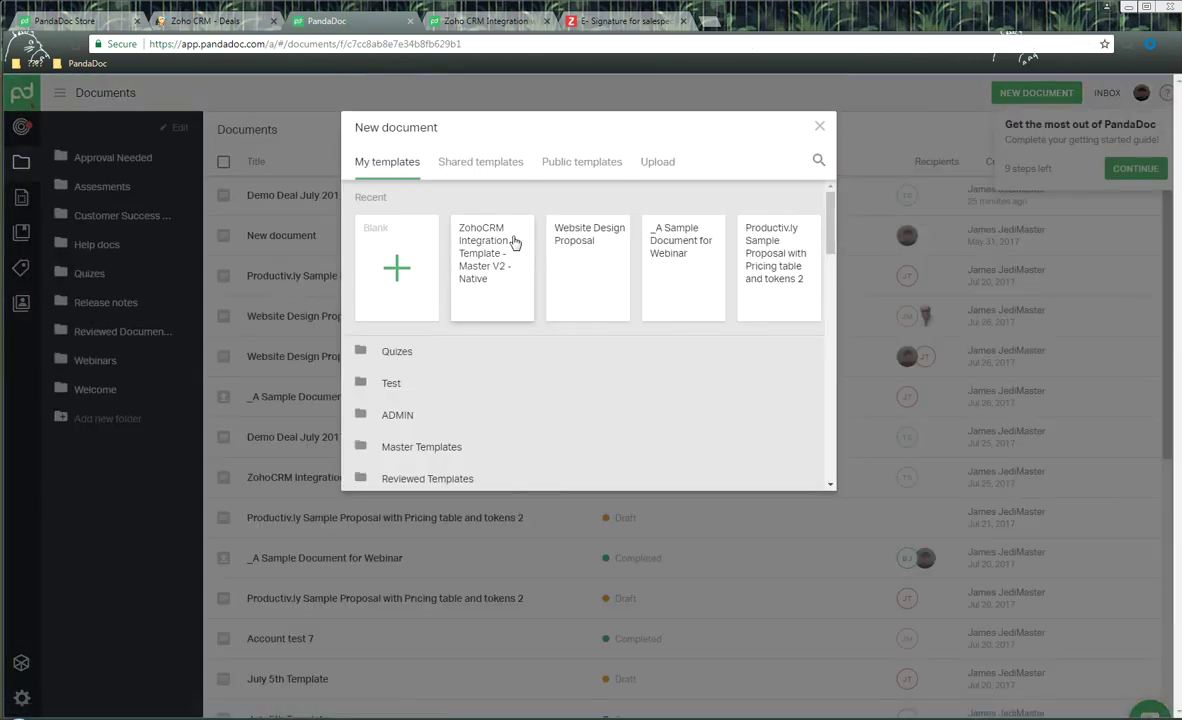
- Create the document from "ZohoCRM Integration Template - Master V2 - Native", keeping the assigned Decision Maker, and dismiss the token review
{"action": "left_click", "coordinate": [505, 259]}
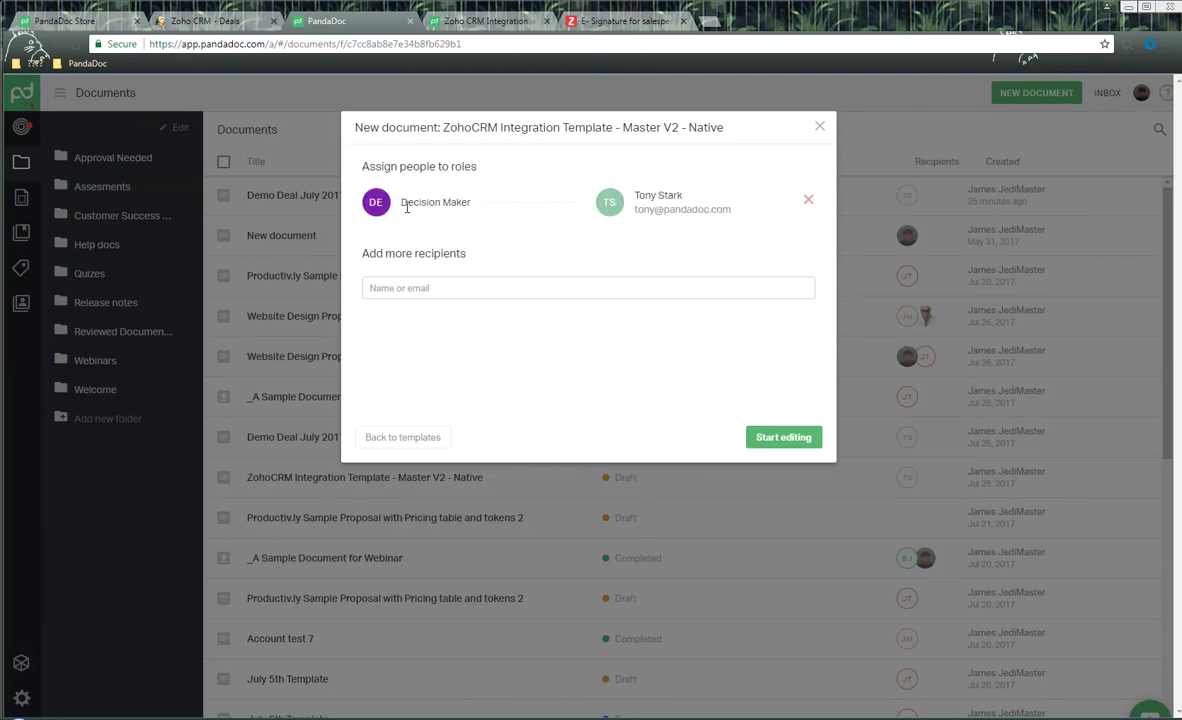
{"action": "left_click_drag", "start_coordinate": [402, 205], "coordinate": [467, 203]}
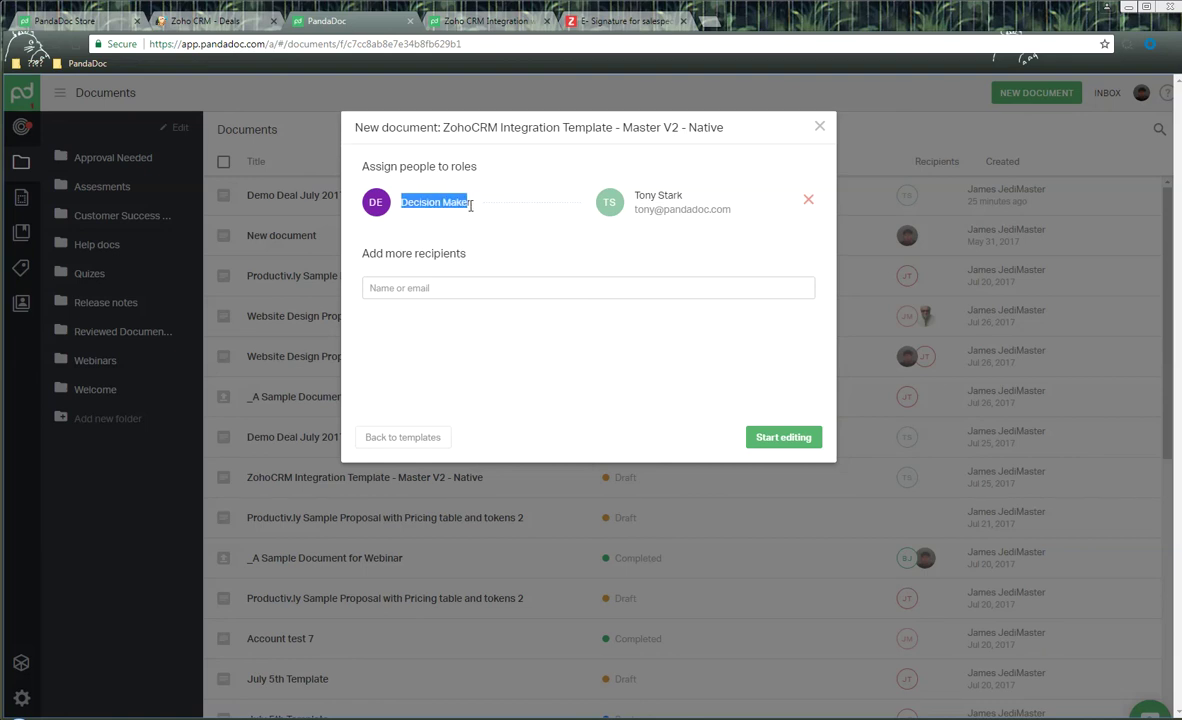
{"action": "left_click", "coordinate": [788, 439]}
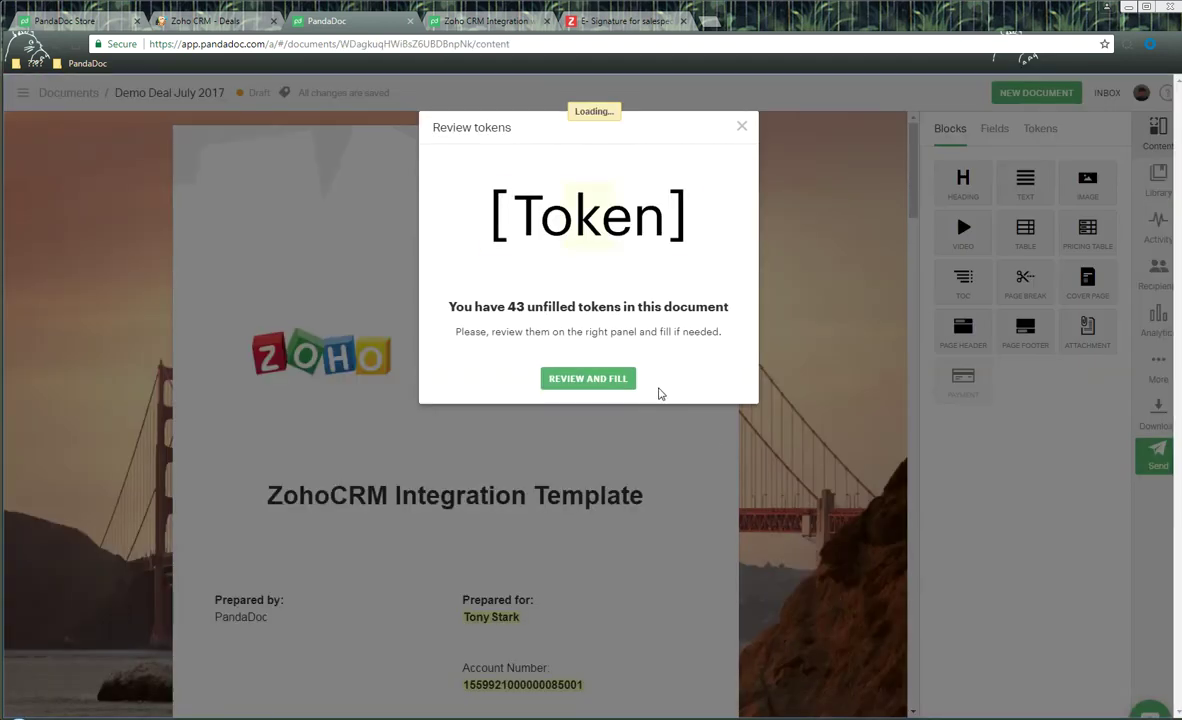
{"action": "left_click", "coordinate": [709, 443]}
- Examine the filled tokens on the new document's cover page and in its Contact Roles and Account tables
{"action": "scroll", "coordinate": [705, 414], "scroll_direction": "down", "scroll_amount": 2}
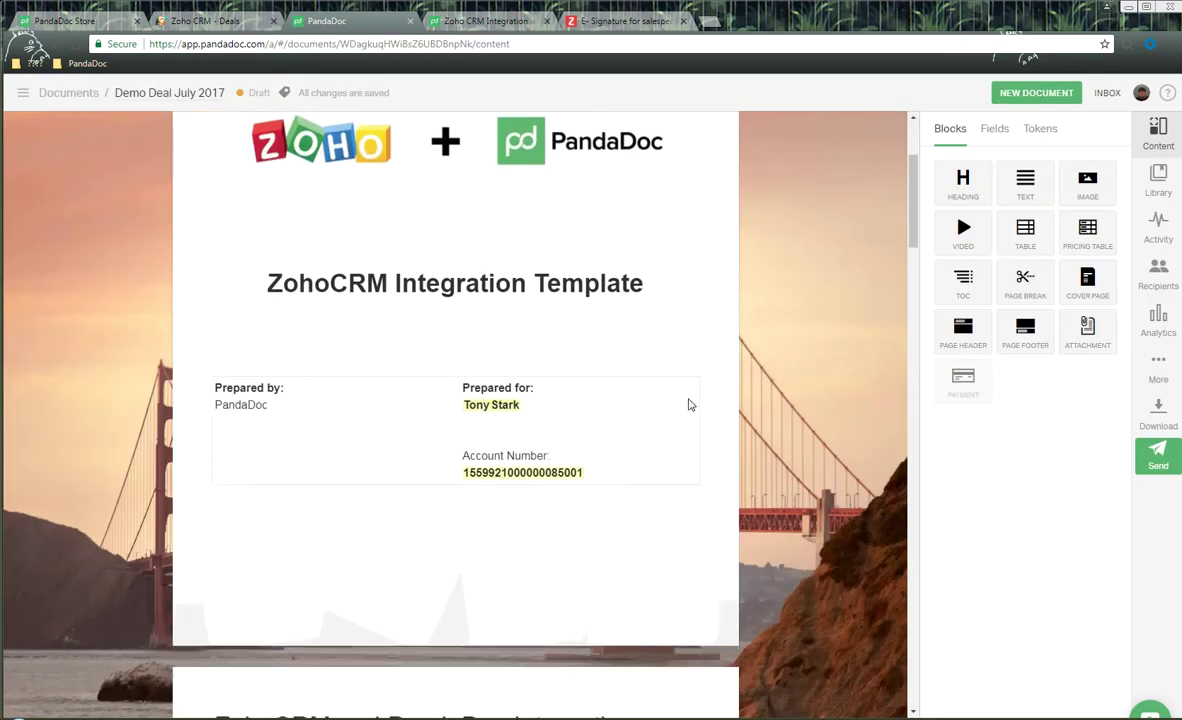
{"action": "scroll", "coordinate": [660, 395], "scroll_direction": "down", "scroll_amount": 1}
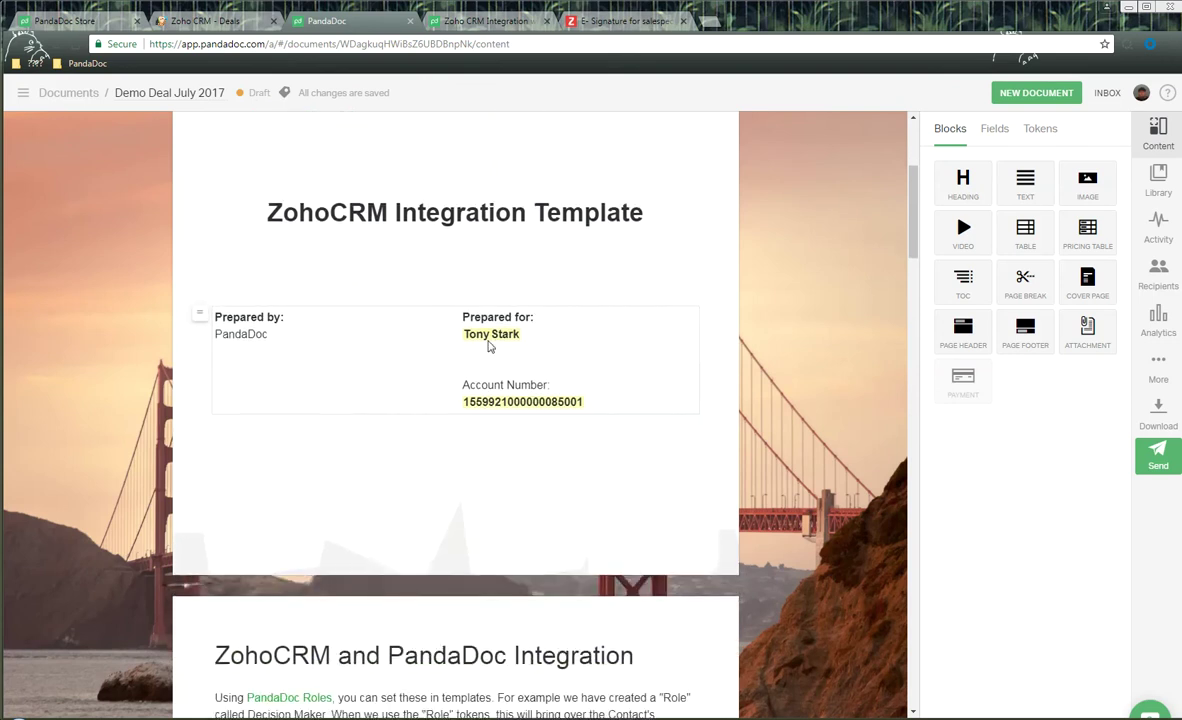
{"action": "scroll", "coordinate": [495, 333], "scroll_direction": "down", "scroll_amount": 5}
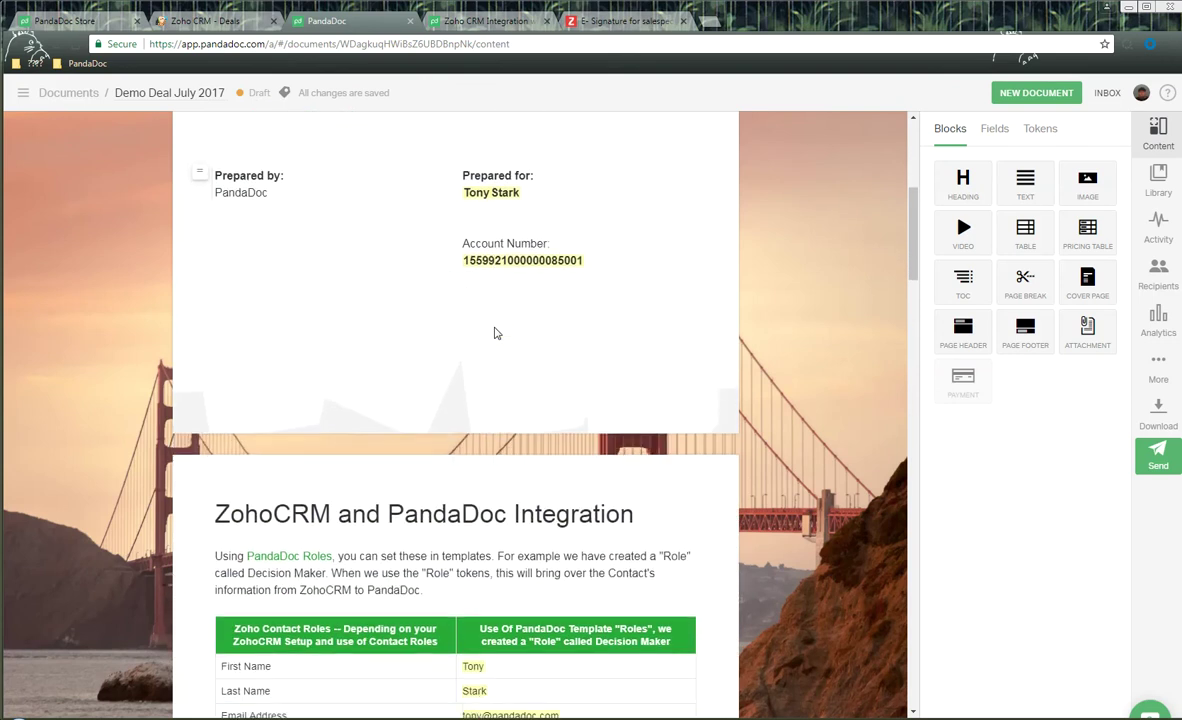
{"action": "scroll", "coordinate": [497, 333], "scroll_direction": "down", "scroll_amount": 1}
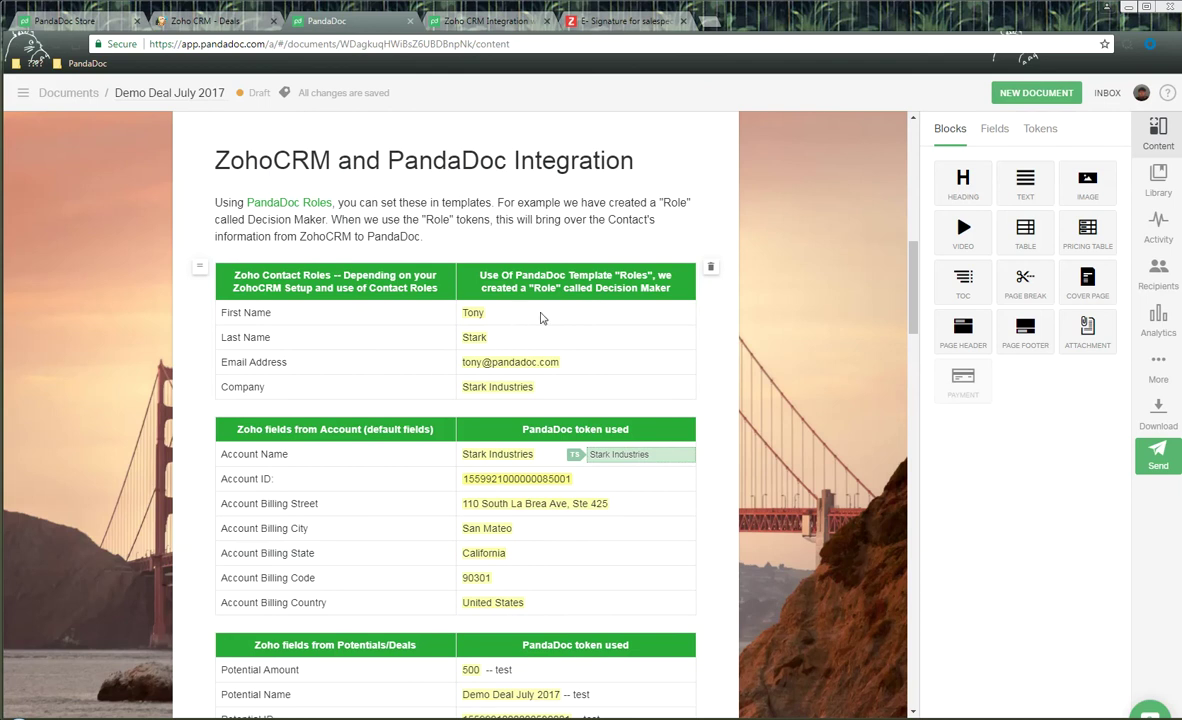
{"action": "scroll", "coordinate": [533, 406], "scroll_direction": "down", "scroll_amount": 1}
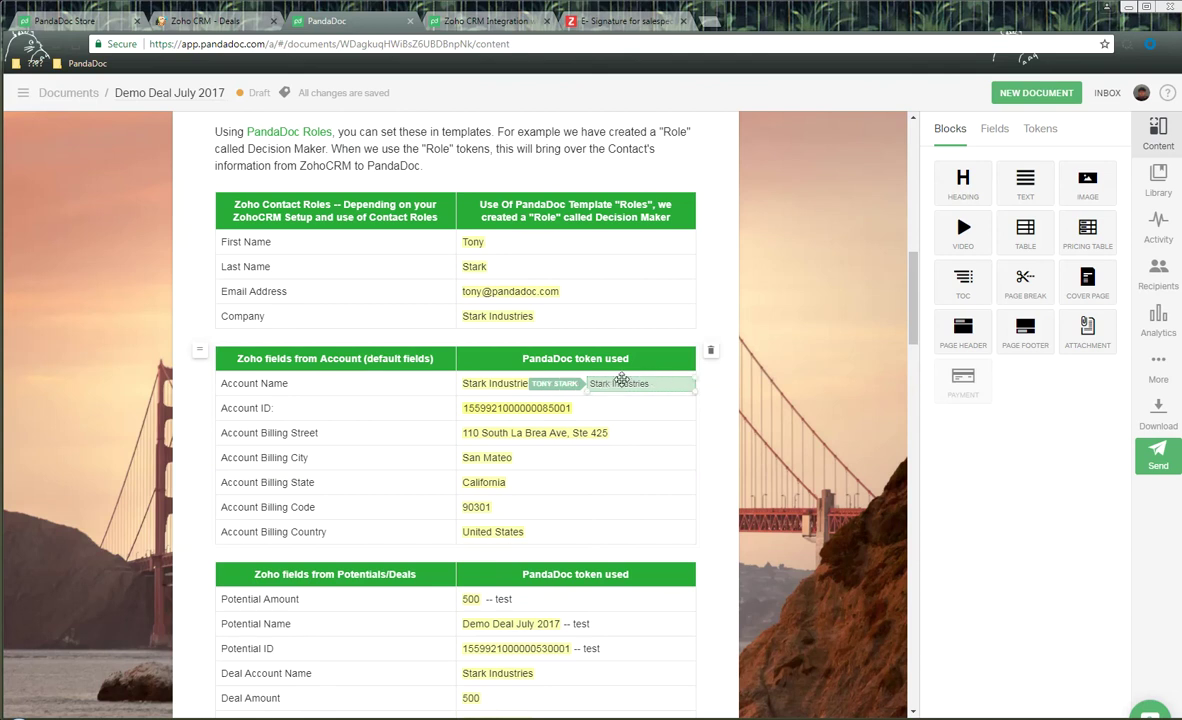
{"action": "scroll", "coordinate": [623, 383], "scroll_direction": "down", "scroll_amount": 3}
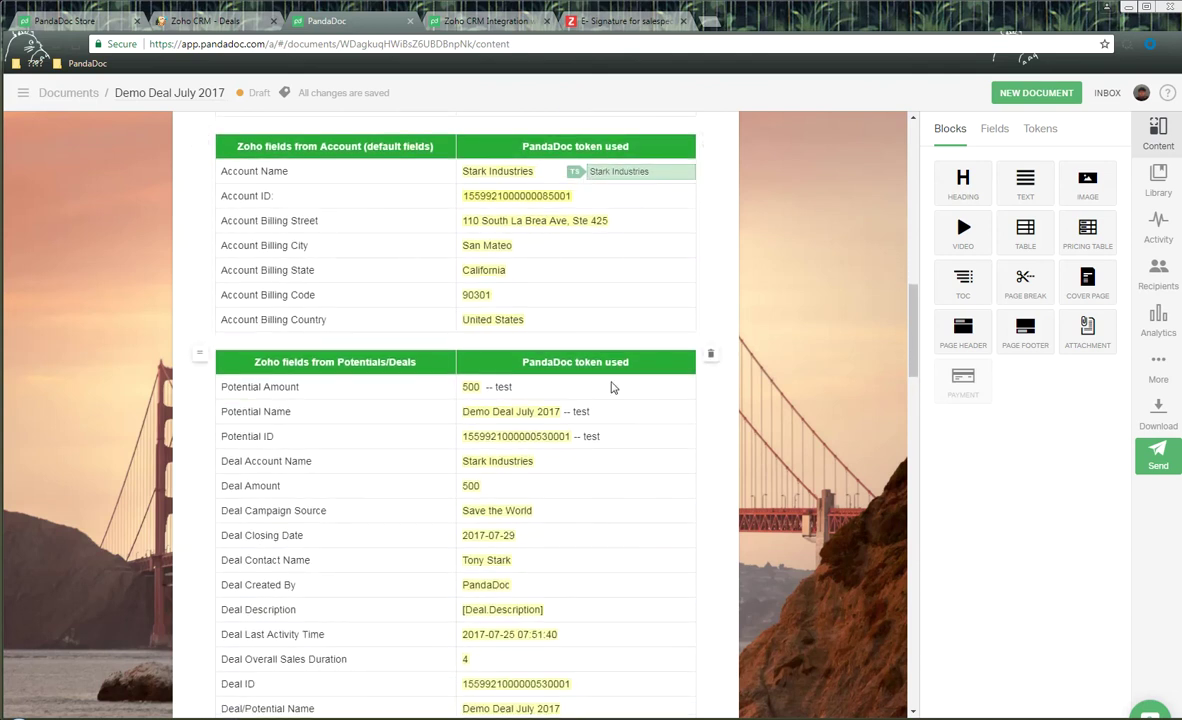
- Review the document's Deals, Quotes, Contacts, Leads and custom field token tables, down to the product pricing table
{"action": "scroll", "coordinate": [605, 388], "scroll_direction": "down", "scroll_amount": 6}
{"action": "scroll", "coordinate": [600, 388], "scroll_direction": "down", "scroll_amount": 2}
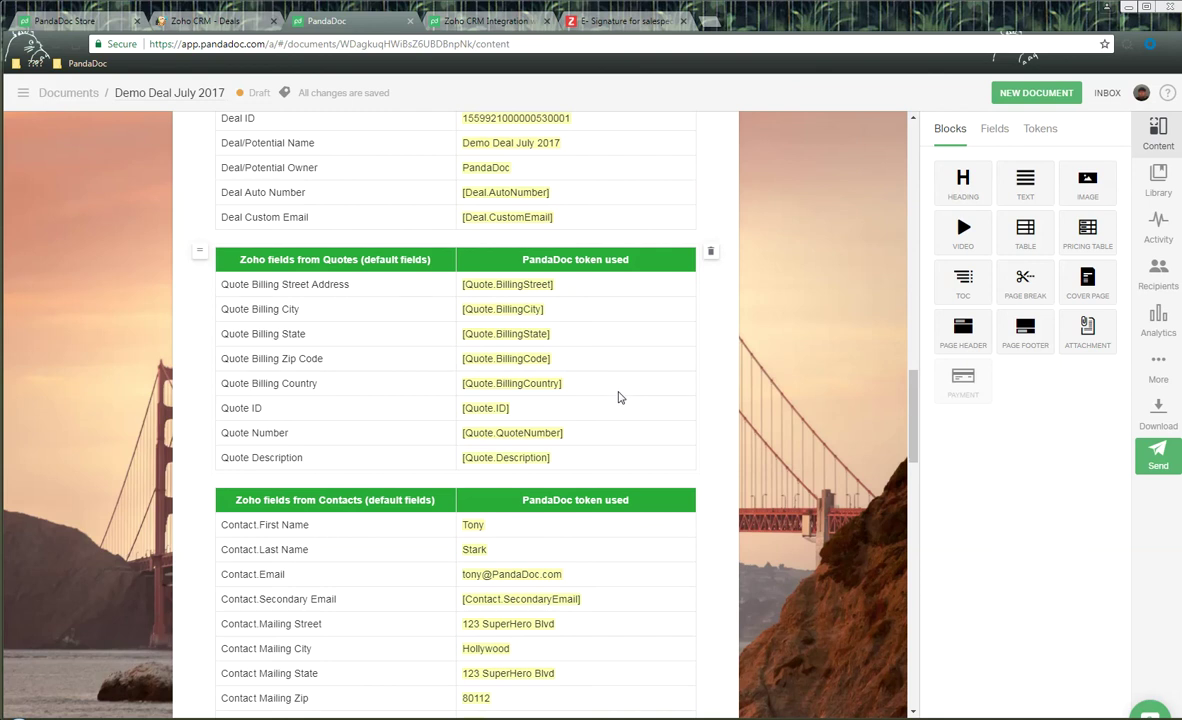
{"action": "scroll", "coordinate": [618, 397], "scroll_direction": "down", "scroll_amount": 2}
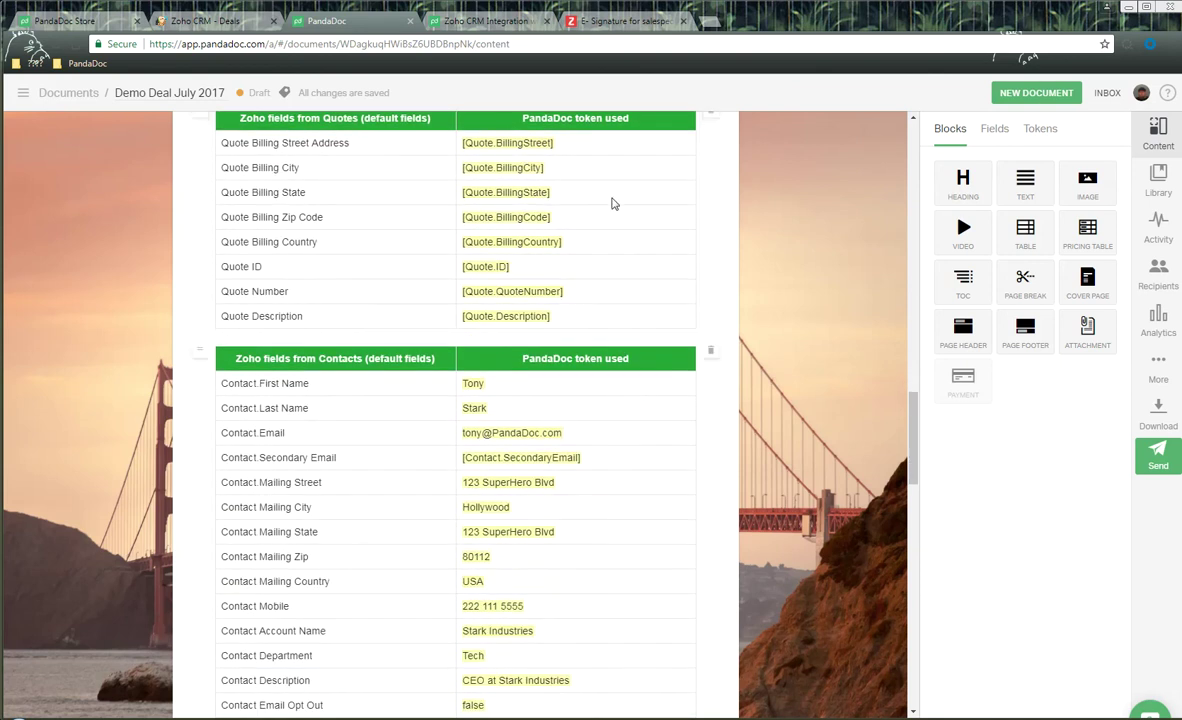
{"action": "scroll", "coordinate": [613, 281], "scroll_direction": "down", "scroll_amount": 2}
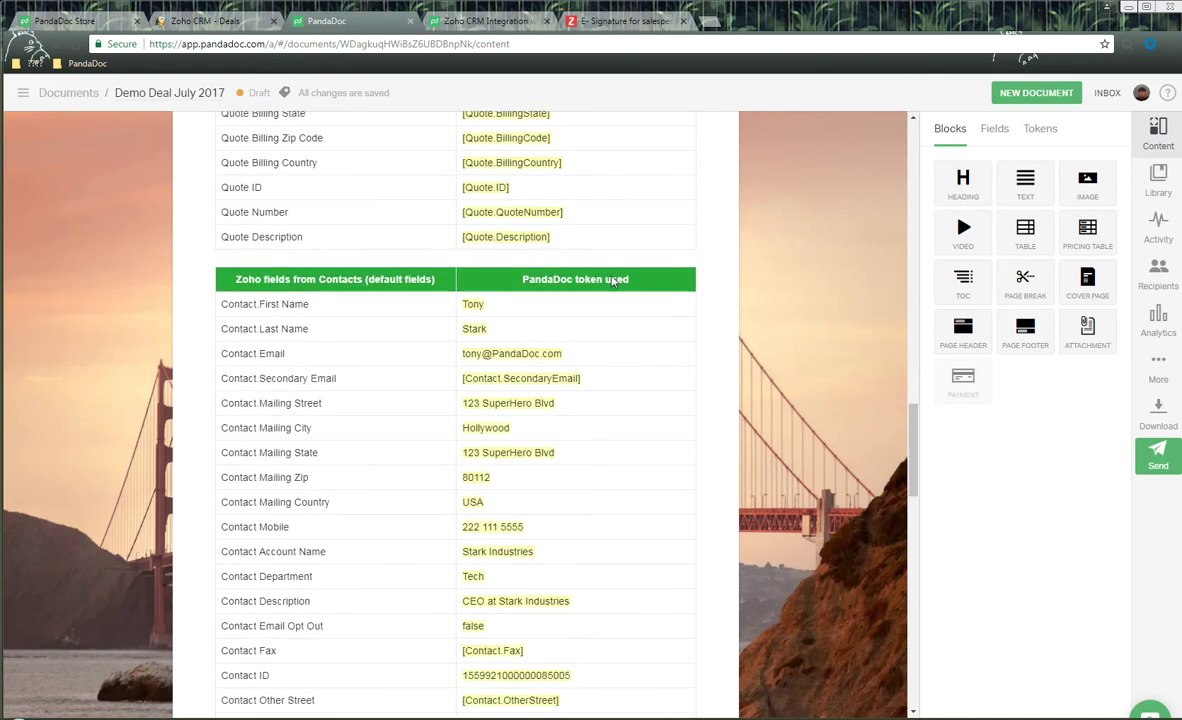
{"action": "scroll", "coordinate": [636, 318], "scroll_direction": "down", "scroll_amount": 7}
{"action": "scroll", "coordinate": [636, 322], "scroll_direction": "down", "scroll_amount": 4}
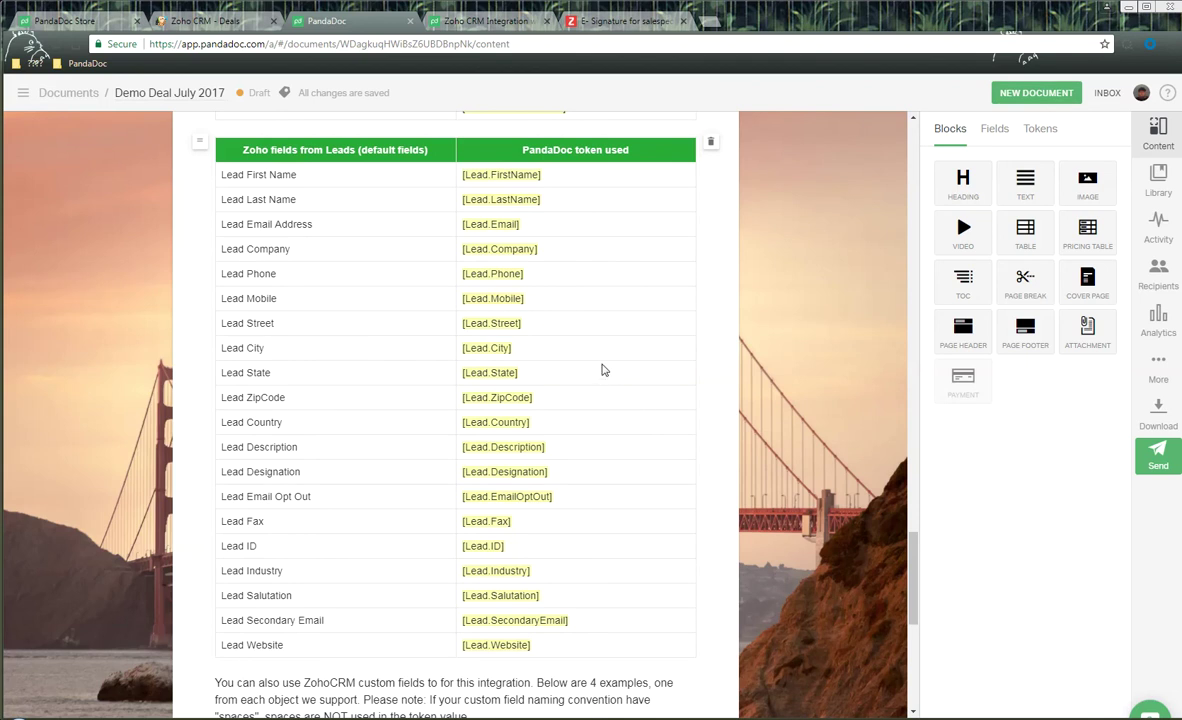
{"action": "scroll", "coordinate": [603, 370], "scroll_direction": "down", "scroll_amount": 6}
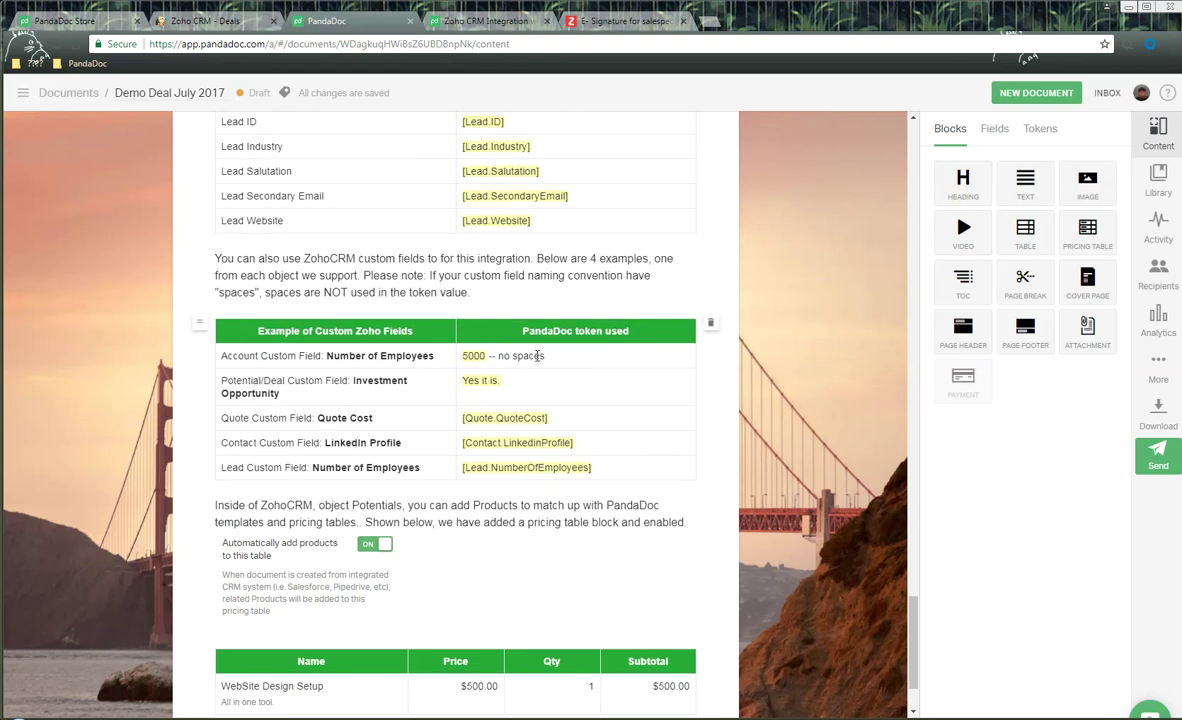
{"action": "scroll", "coordinate": [519, 355], "scroll_direction": "down", "scroll_amount": 2}
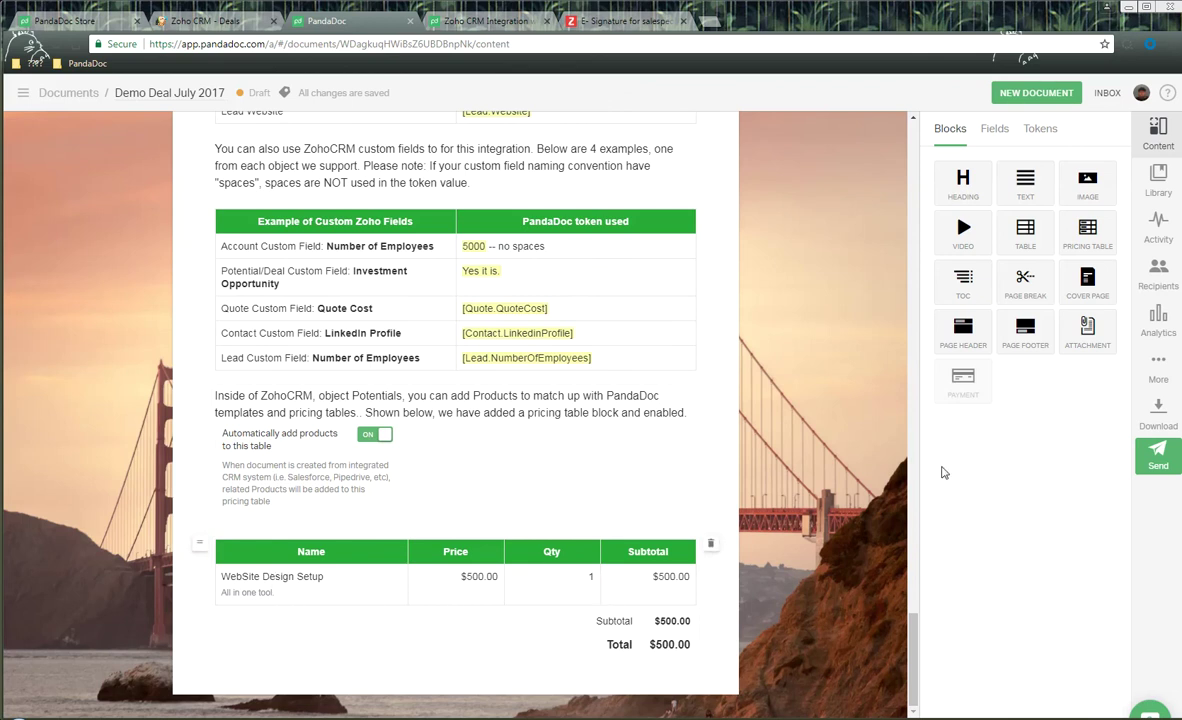
- Start sending the document and choose not to replace the unfilled tokens
{"action": "left_click", "coordinate": [1157, 456]}
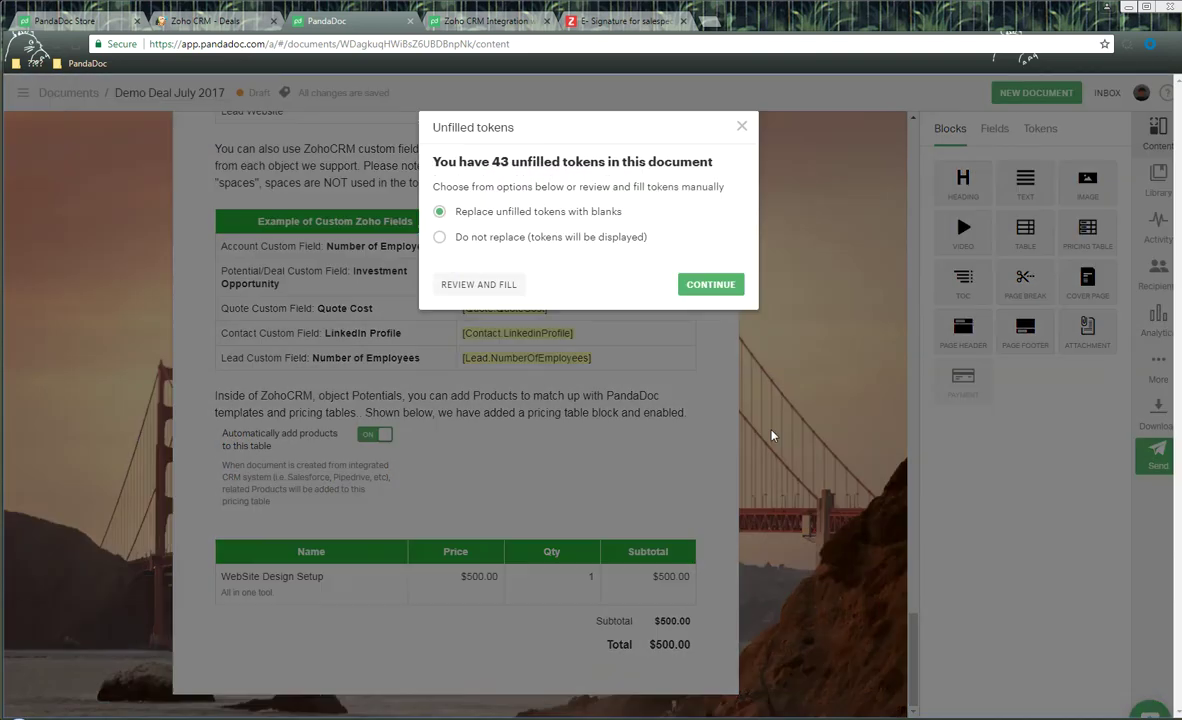
{"action": "left_click", "coordinate": [551, 236]}
{"action": "left_click", "coordinate": [707, 285]}
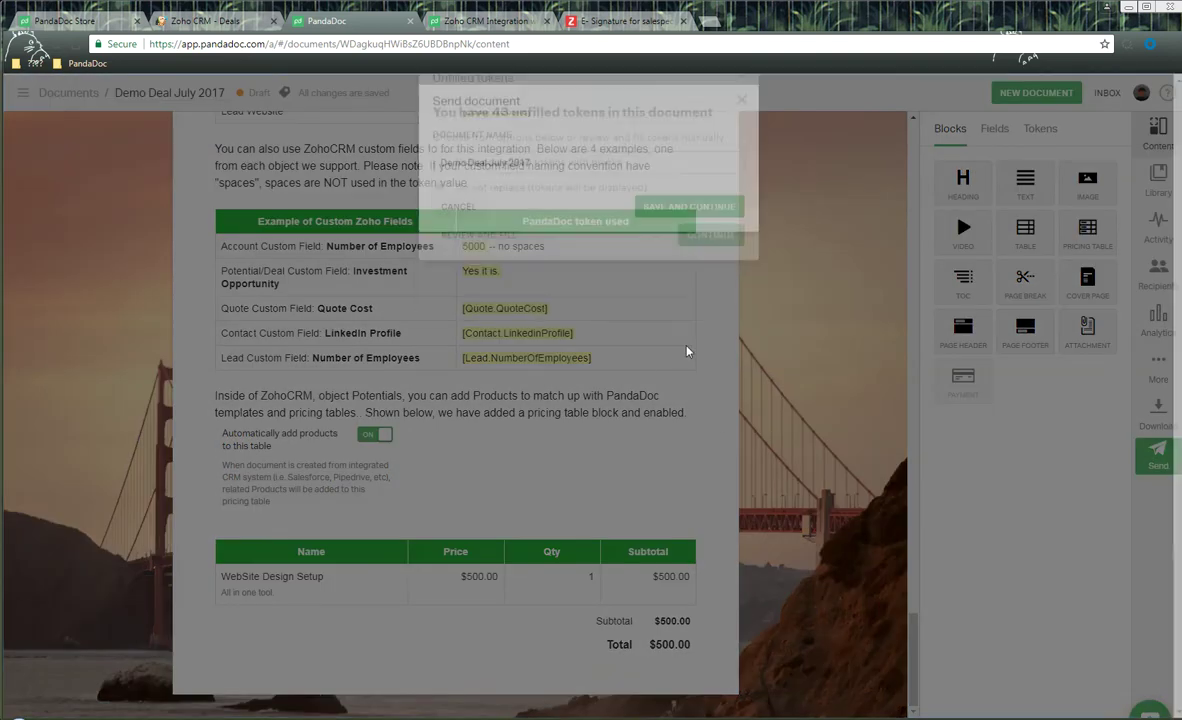
- Rename the document "Demo Deal July 31st Quote for" followed by the recipient's first name, then save and continue
{"action": "left_click_drag", "start_coordinate": [408, 165], "coordinate": [493, 169]}
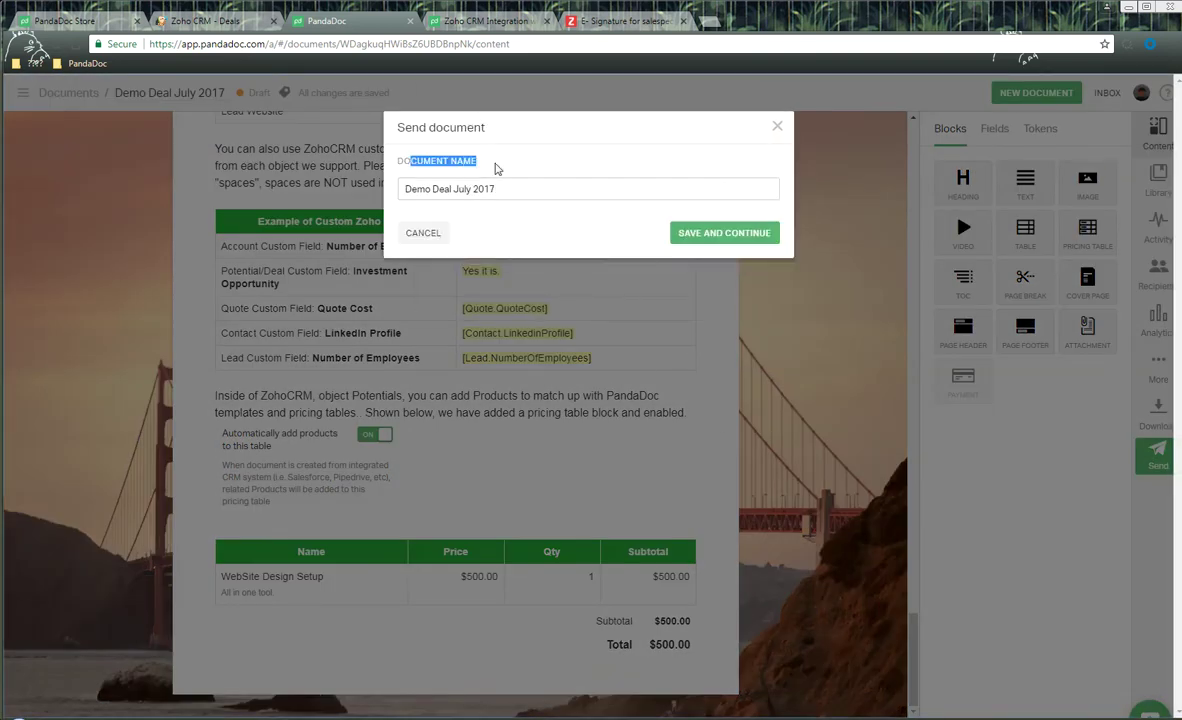
{"action": "left_click", "coordinate": [558, 189]}
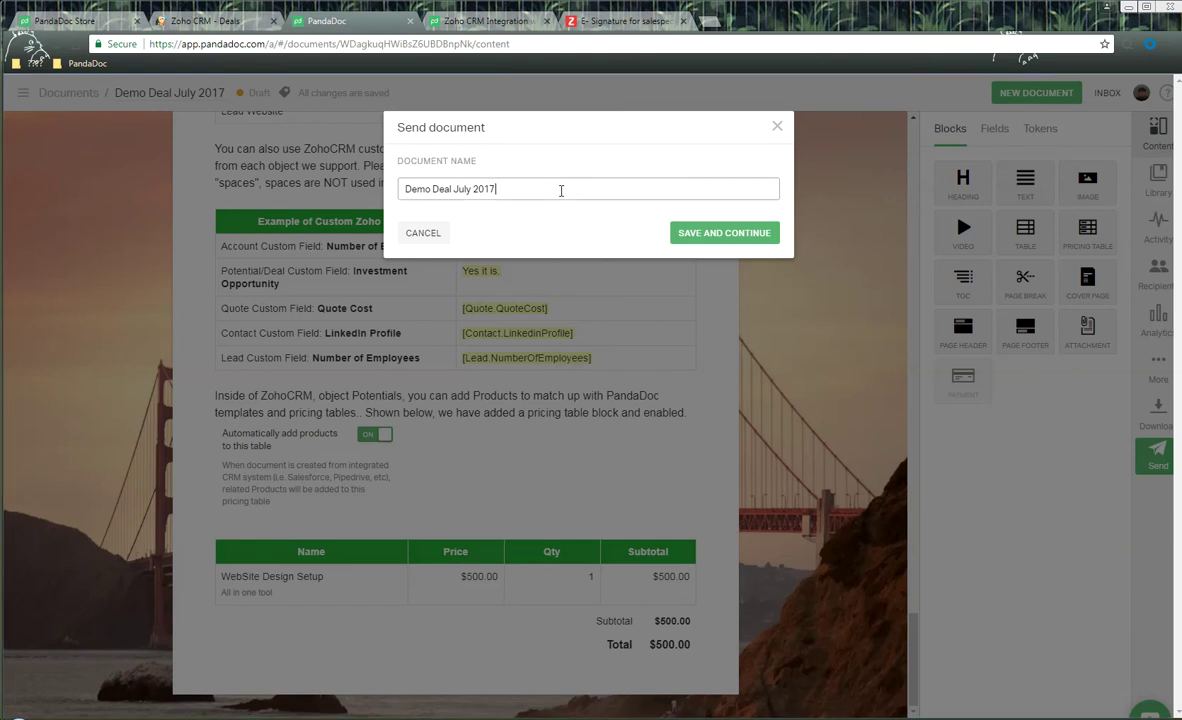
{"action": "key", "text": "BackSpace"}
{"action": "key", "text": "BackSpace"}
{"action": "key", "text": "BackSpace"}
{"action": "key", "text": "BackSpace"}
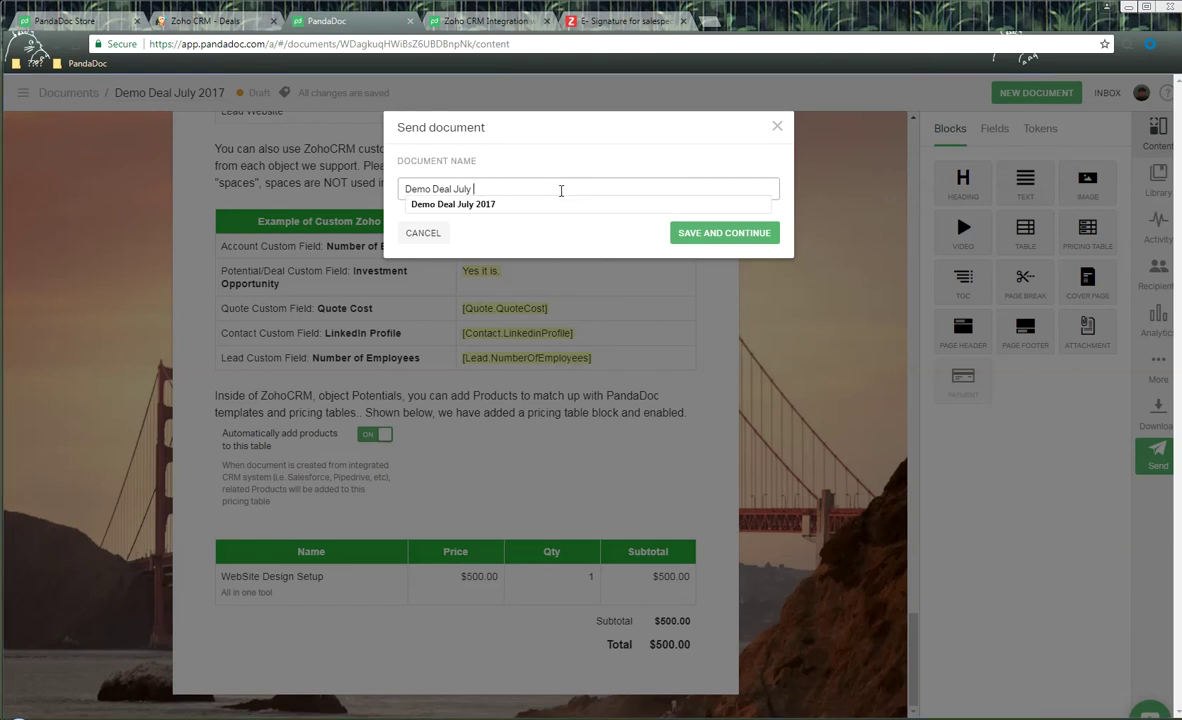
{"action": "type", "text": "31st Quote for Tony"}
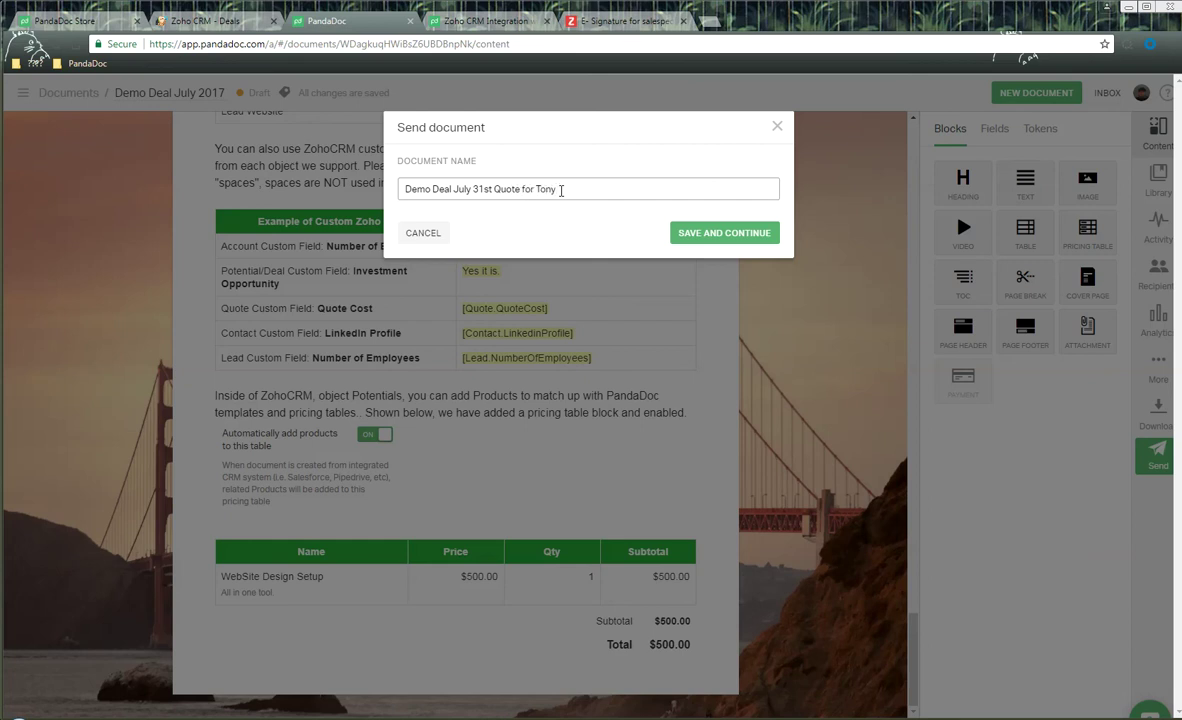
{"action": "left_click", "coordinate": [745, 232]}
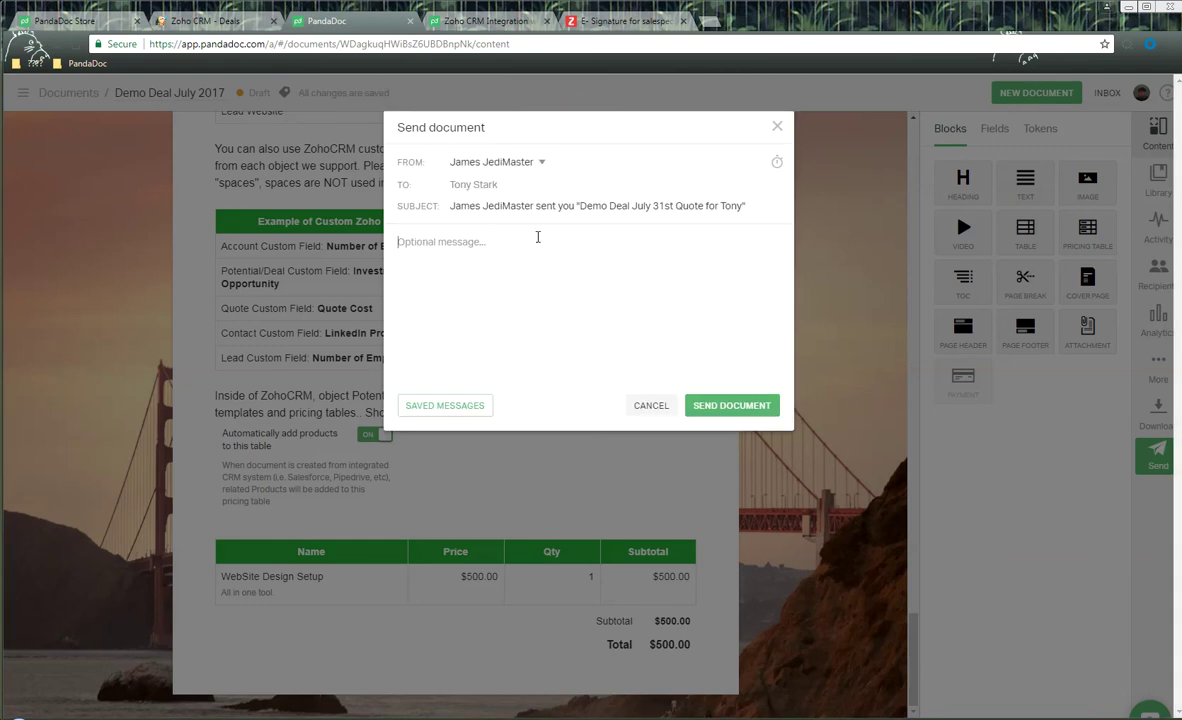
- Insert the saved "Example Message" as the e-mail text, send the document to the recipient and close the confirmation
{"action": "left_click", "coordinate": [470, 406]}
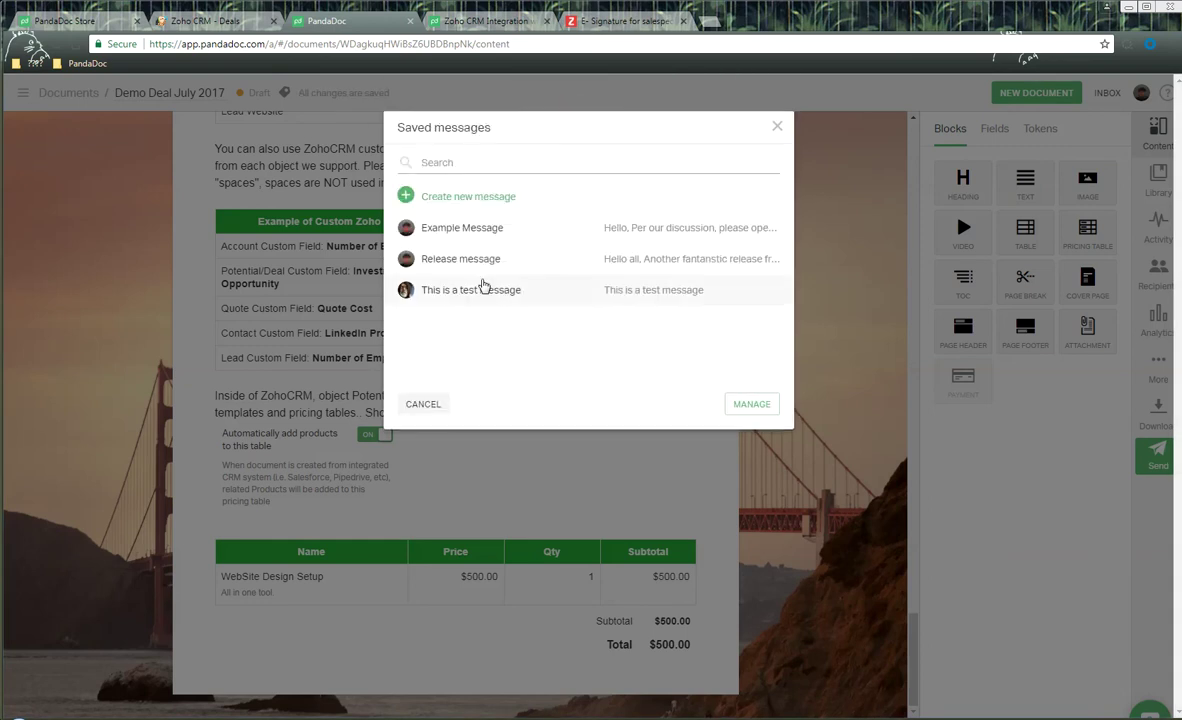
{"action": "left_click", "coordinate": [484, 229]}
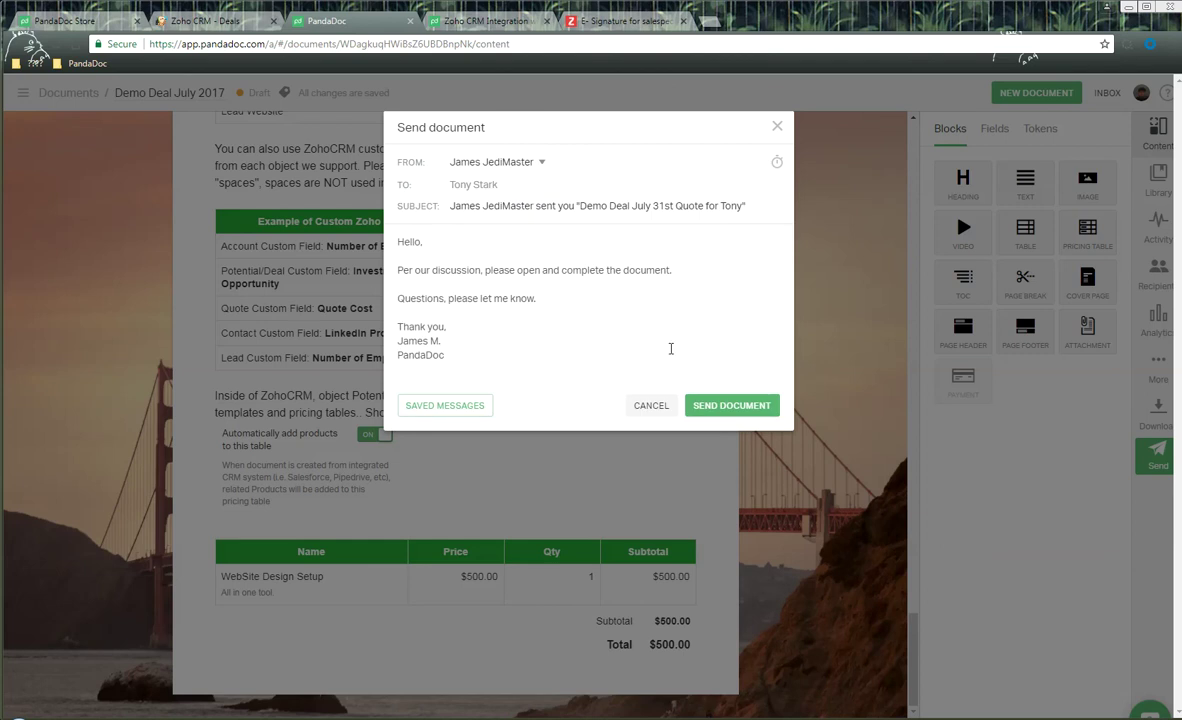
{"action": "left_click", "coordinate": [745, 405]}
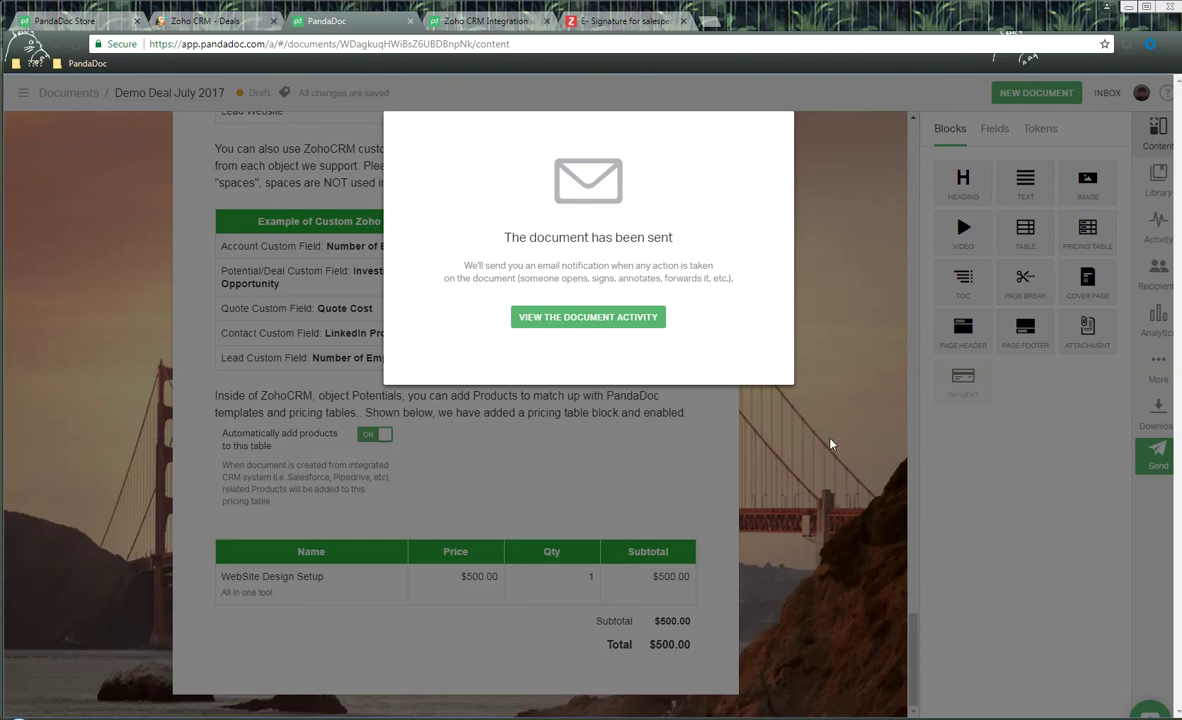
{"action": "left_click", "coordinate": [778, 388]}
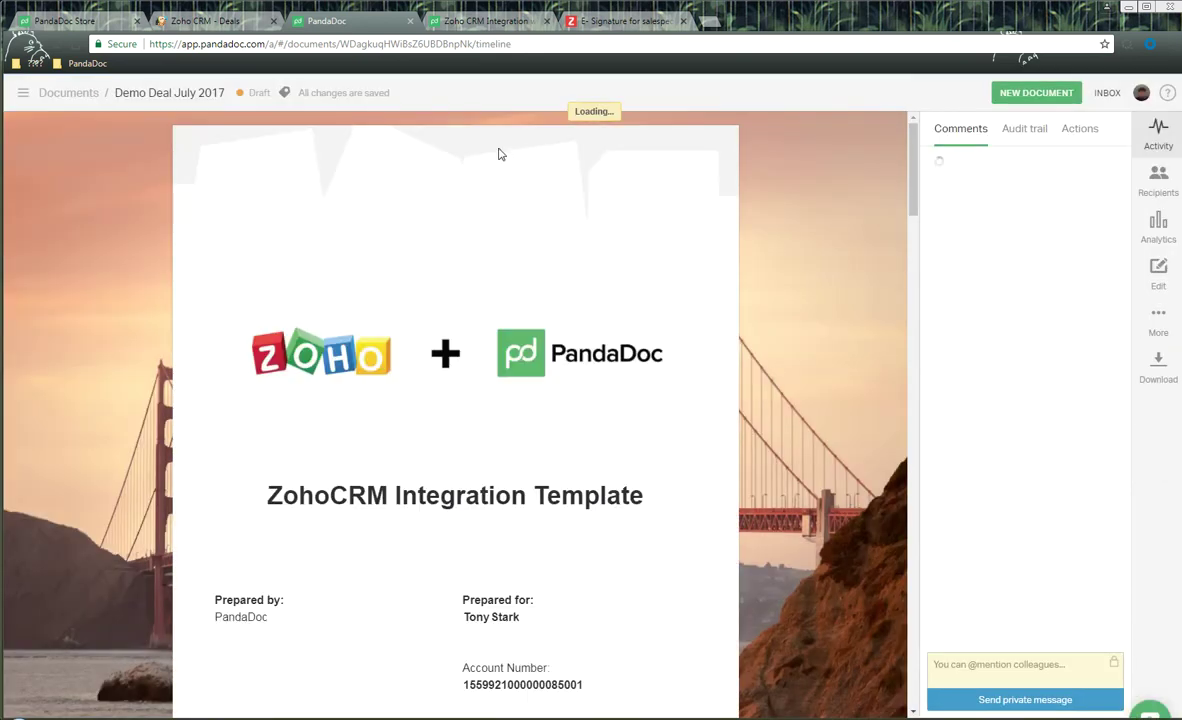
- Switch to the Demo Deal July 2017 record in Zoho CRM and check the document statuses under PandaDoc Documents
{"action": "left_click", "coordinate": [203, 20]}
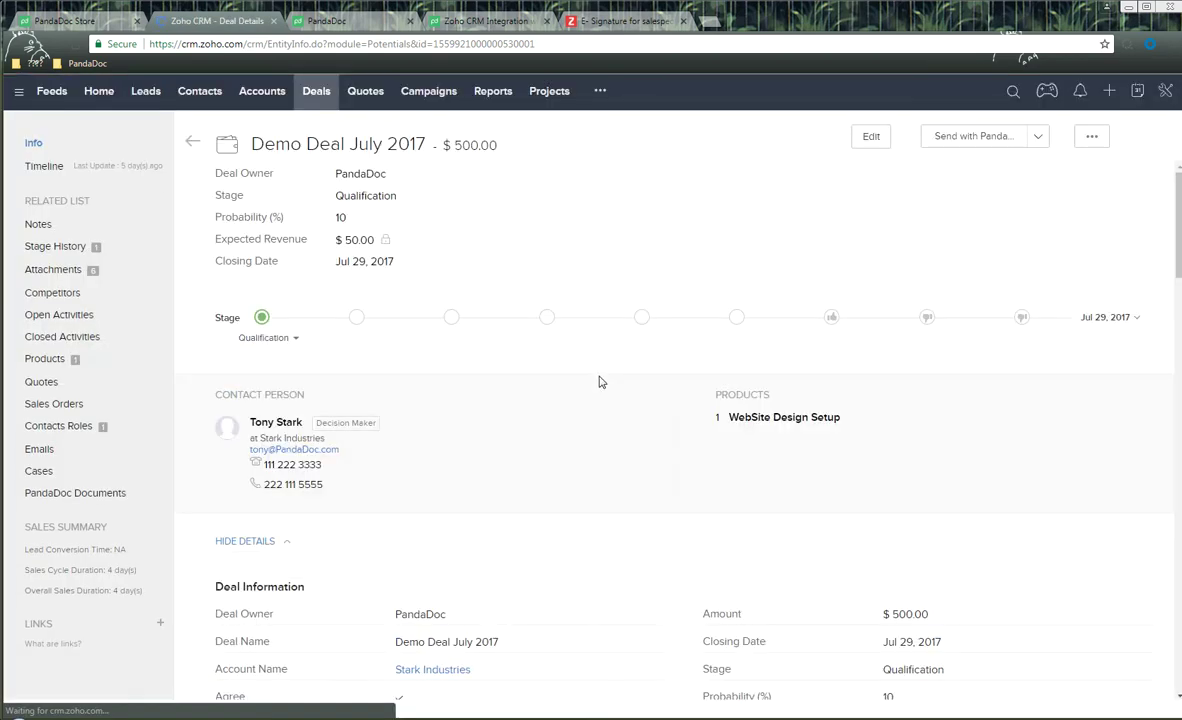
{"action": "scroll", "coordinate": [599, 380], "scroll_direction": "down", "scroll_amount": 10}
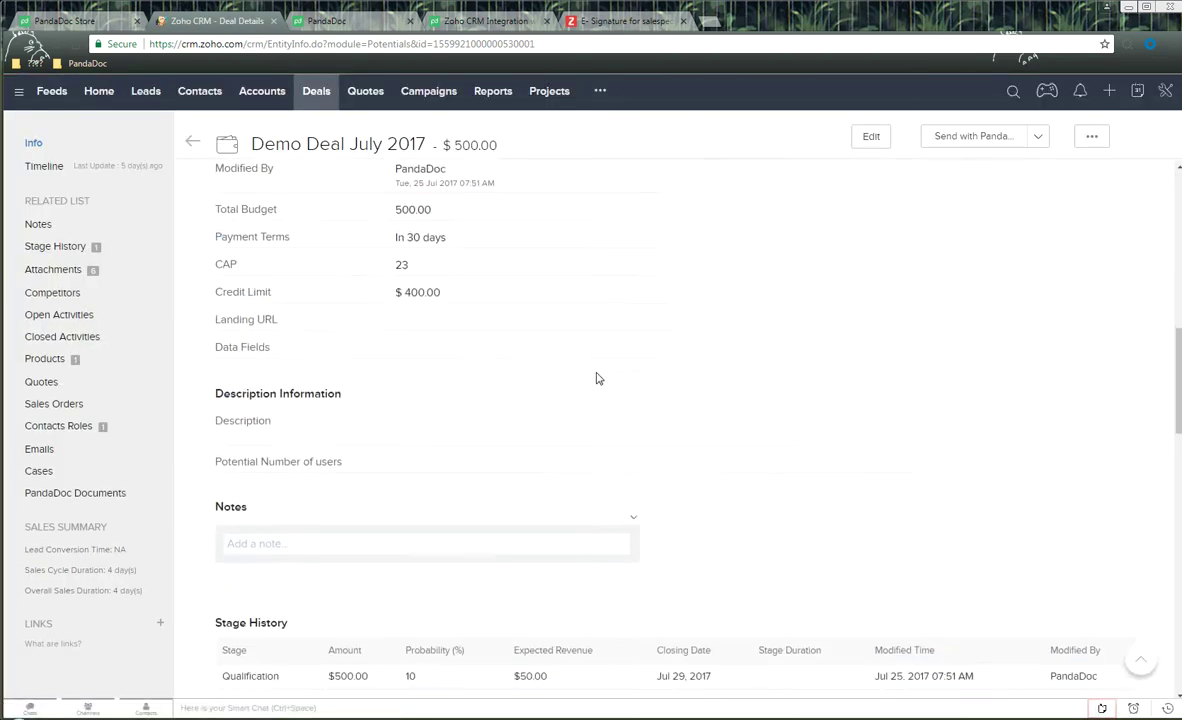
{"action": "scroll", "coordinate": [597, 378], "scroll_direction": "down", "scroll_amount": 10}
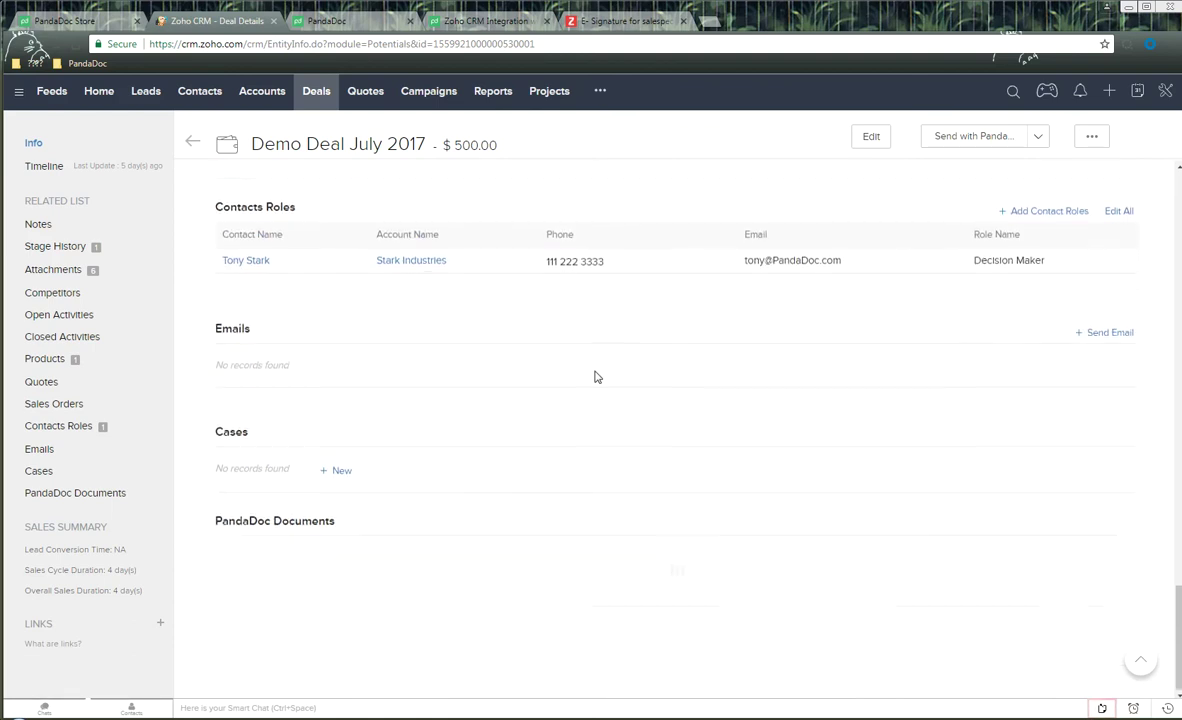
{"action": "left_click_drag", "start_coordinate": [214, 519], "coordinate": [372, 525]}
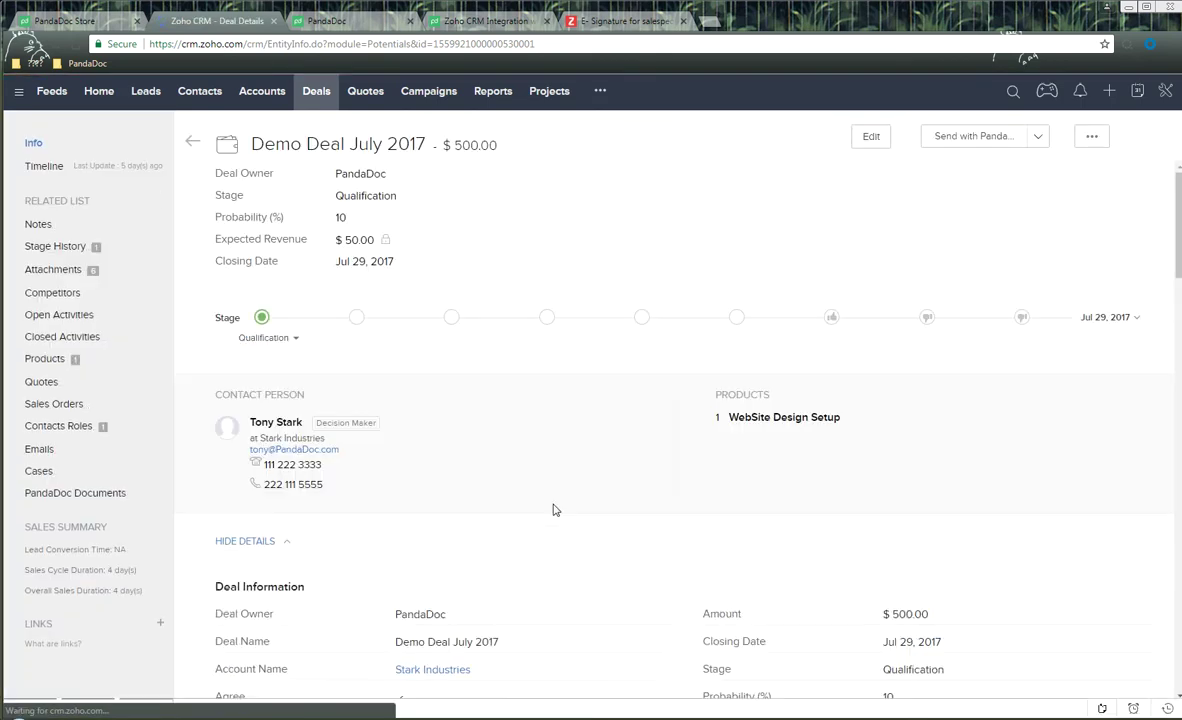
{"action": "scroll", "coordinate": [543, 510], "scroll_direction": "down", "scroll_amount": 20}
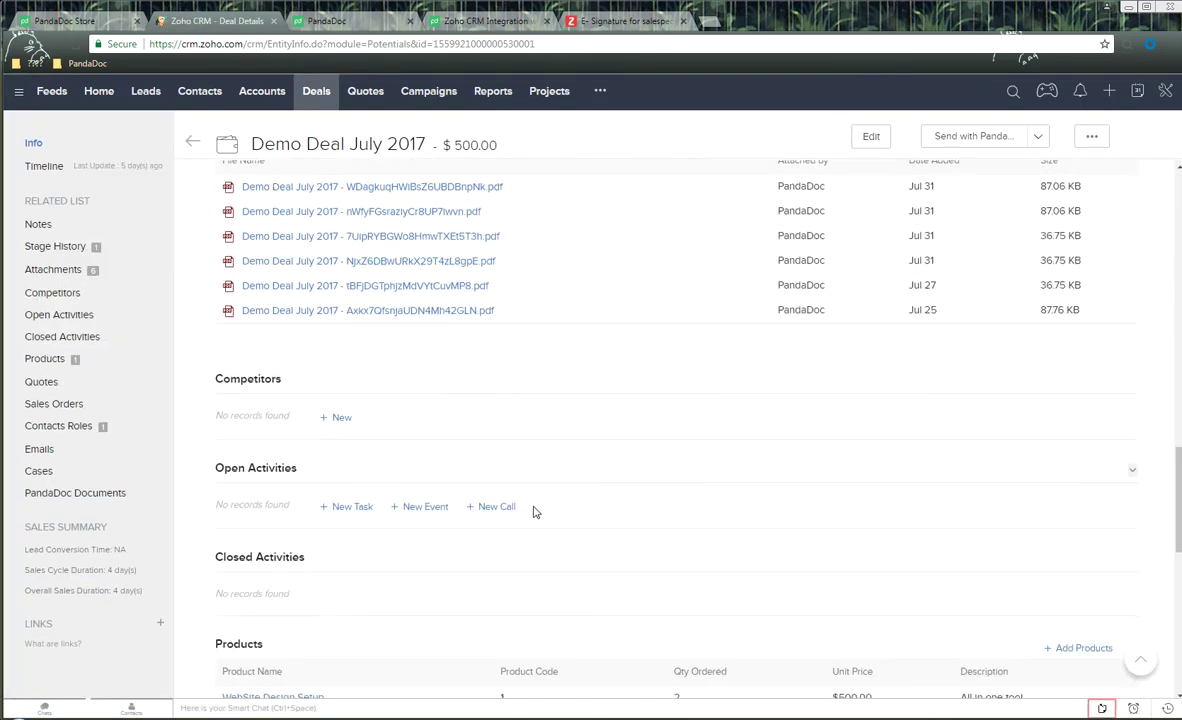
{"action": "scroll", "coordinate": [533, 512], "scroll_direction": "down", "scroll_amount": 1}
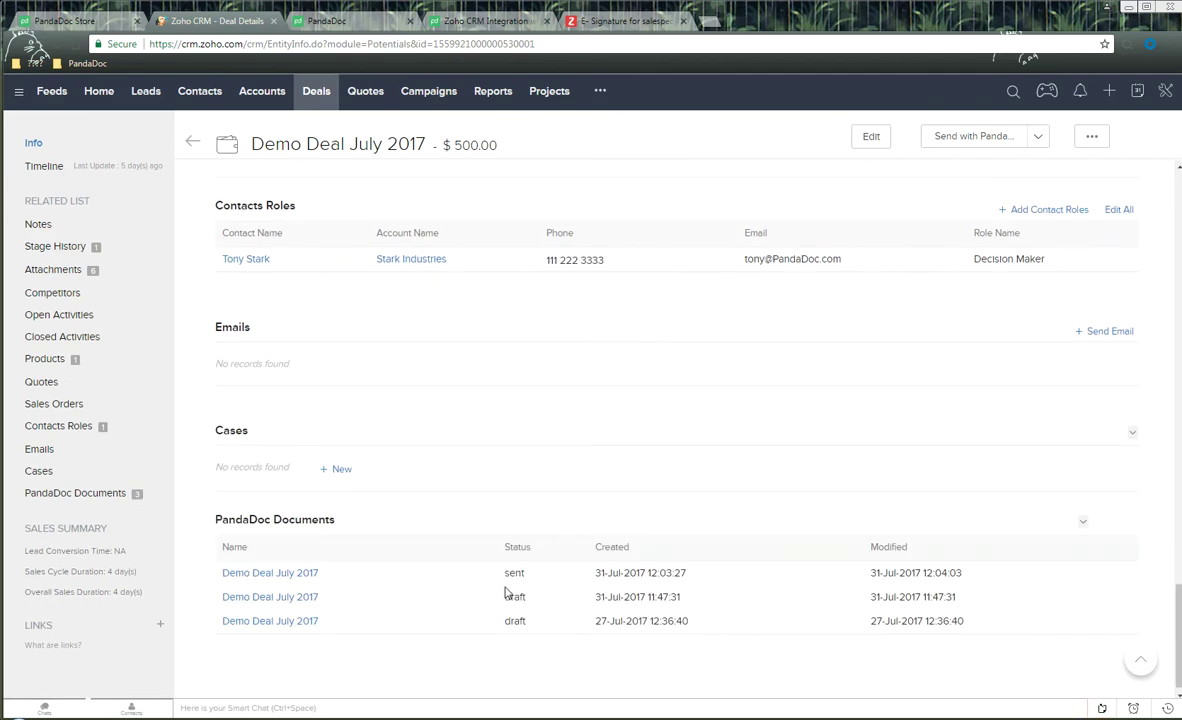
- Return to the Zoho CRM integration help article and look back through its token tables and setup steps to the installation section
{"action": "left_click", "coordinate": [468, 27]}
{"action": "scroll", "coordinate": [655, 414], "scroll_direction": "up", "scroll_amount": 15}
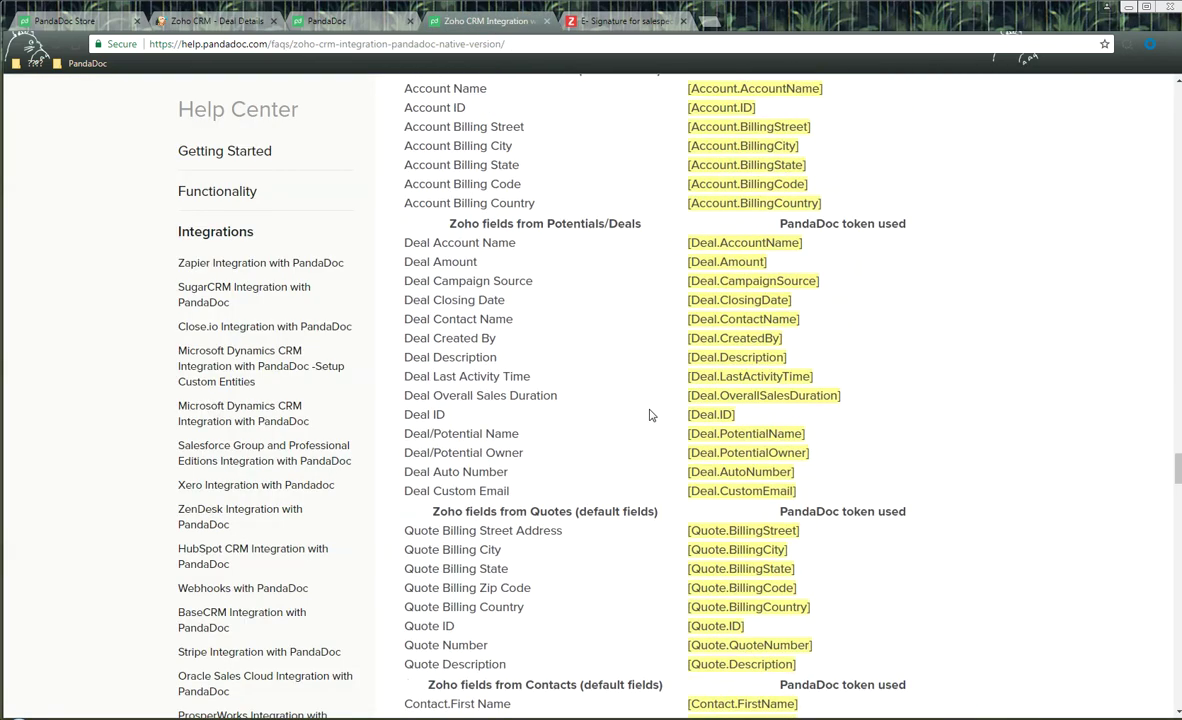
{"action": "scroll", "coordinate": [647, 414], "scroll_direction": "up", "scroll_amount": 15}
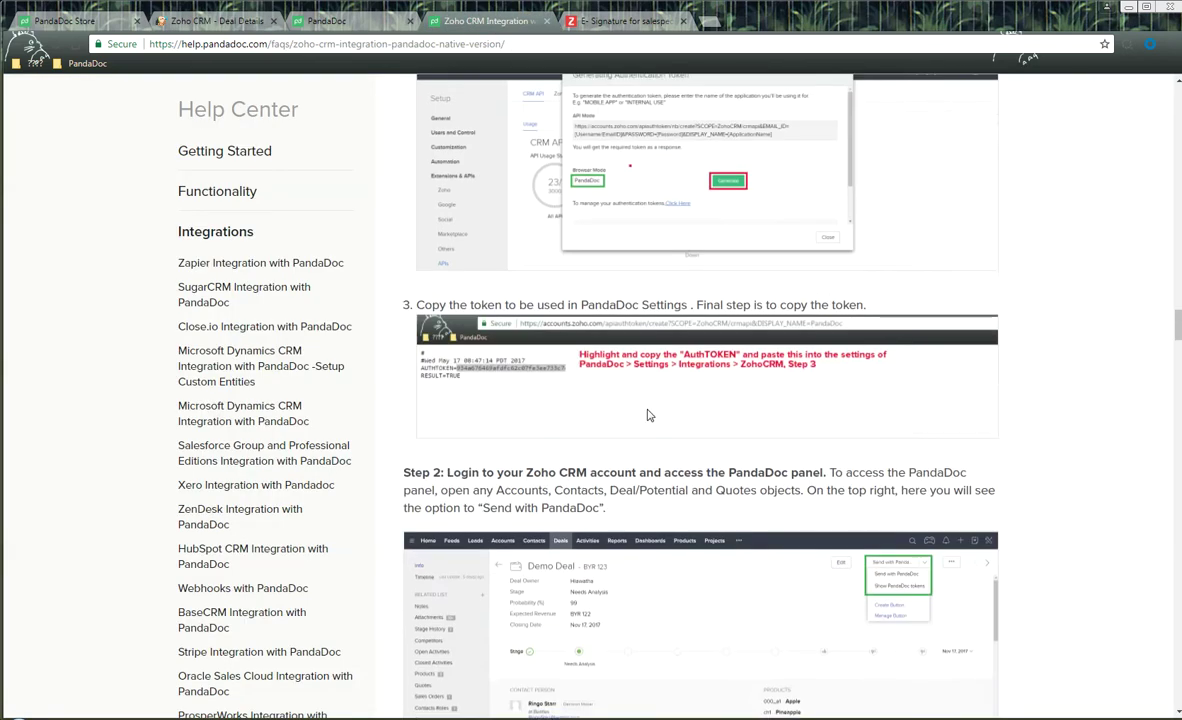
{"action": "scroll", "coordinate": [647, 414], "scroll_direction": "up", "scroll_amount": 15}
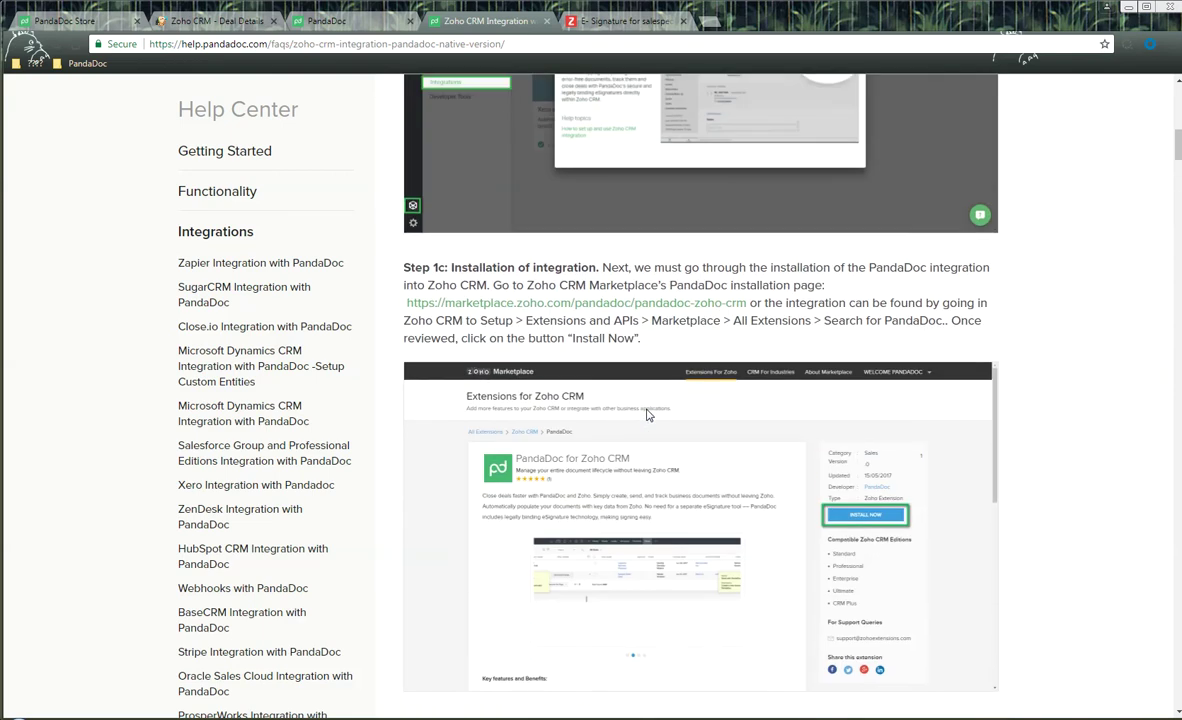